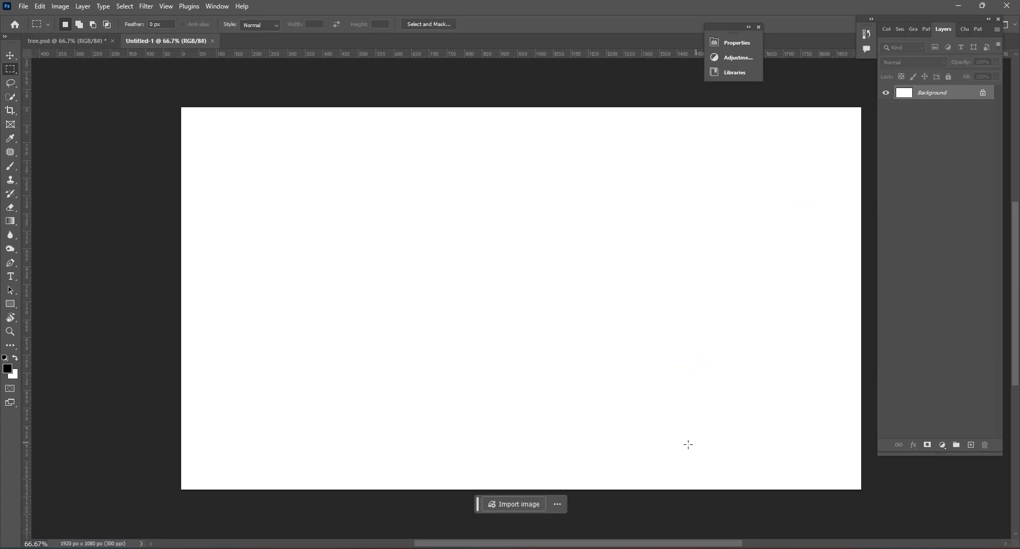
# Place the AdobeStock underwater ocean image from the Downloads folder as an embedded object.
pyautogui.click(25, 6)
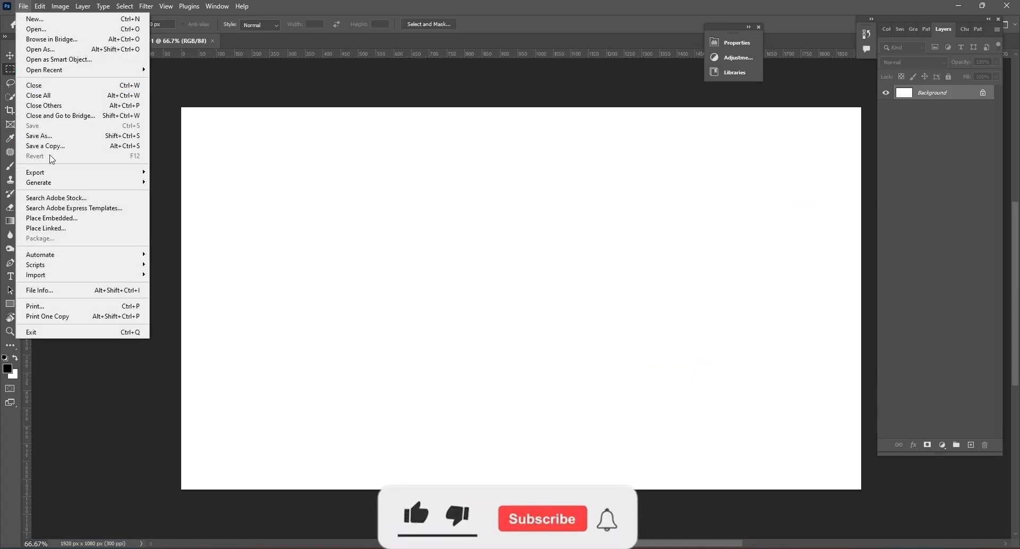
pyautogui.click(60, 218)
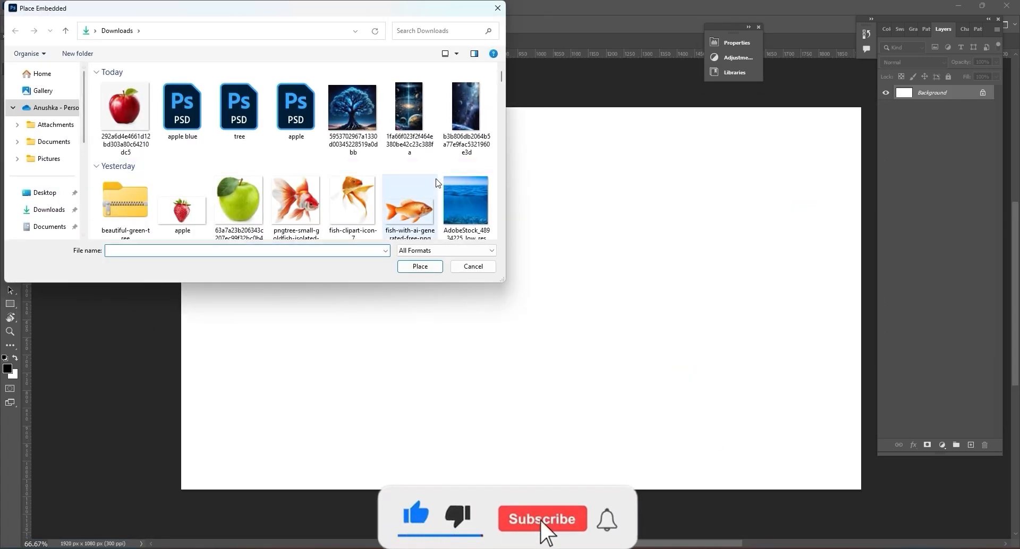
pyautogui.click(464, 202)
pyautogui.click(418, 265)
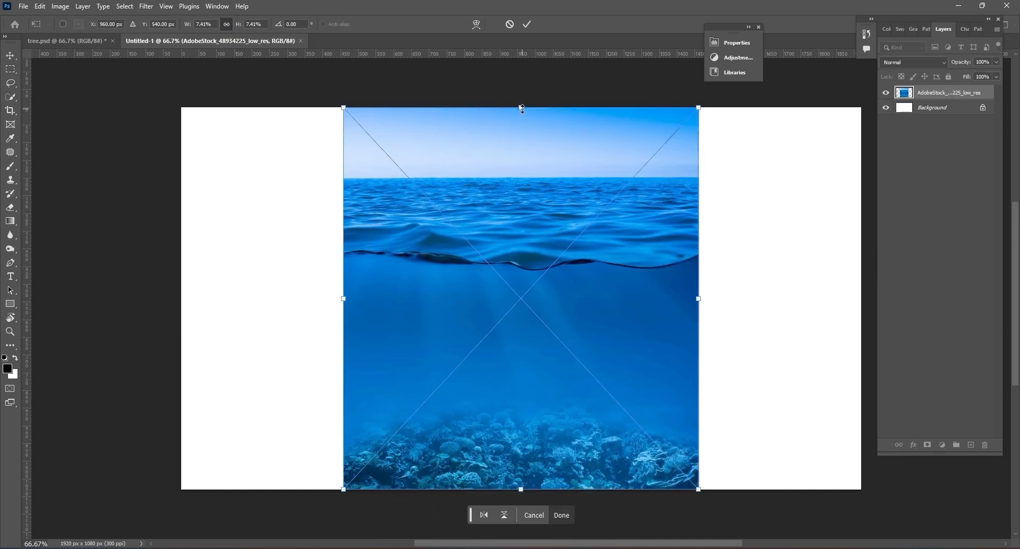
# Enlarge the ocean image to cover the full canvas, keeping the waterline and coral seabed in view.
pyautogui.moveTo(523, 109); pyautogui.dragTo(523, 251)
pyautogui.moveTo(523, 250); pyautogui.dragTo(524, 187)
pyautogui.moveTo(701, 417); pyautogui.dragTo(822, 230)
pyautogui.moveTo(296, 226); pyautogui.dragTo(124, 228)
pyautogui.press('Return')
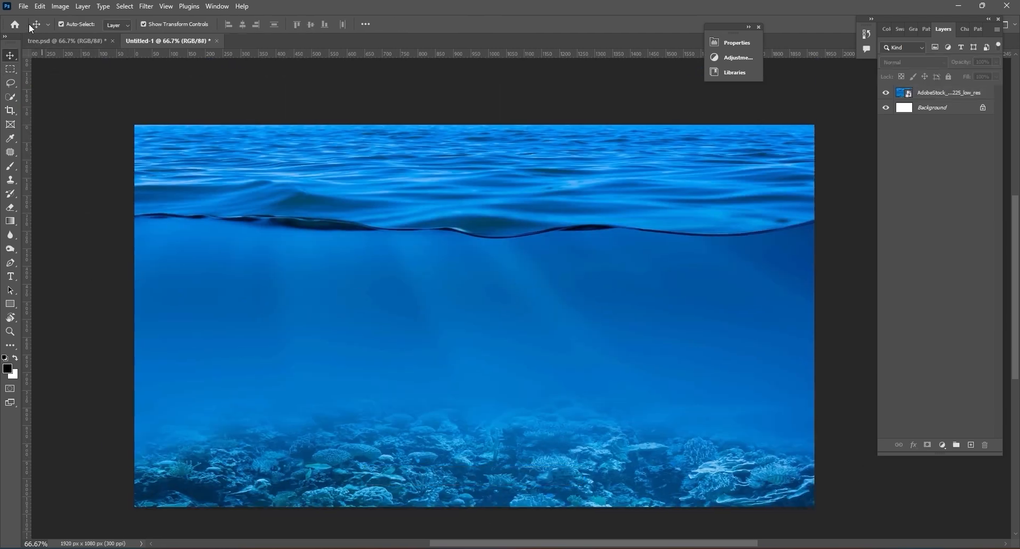
# Place the red apple image from the Downloads folder as an embedded object above the ocean.
pyautogui.click(24, 7)
pyautogui.moveTo(40, 6)
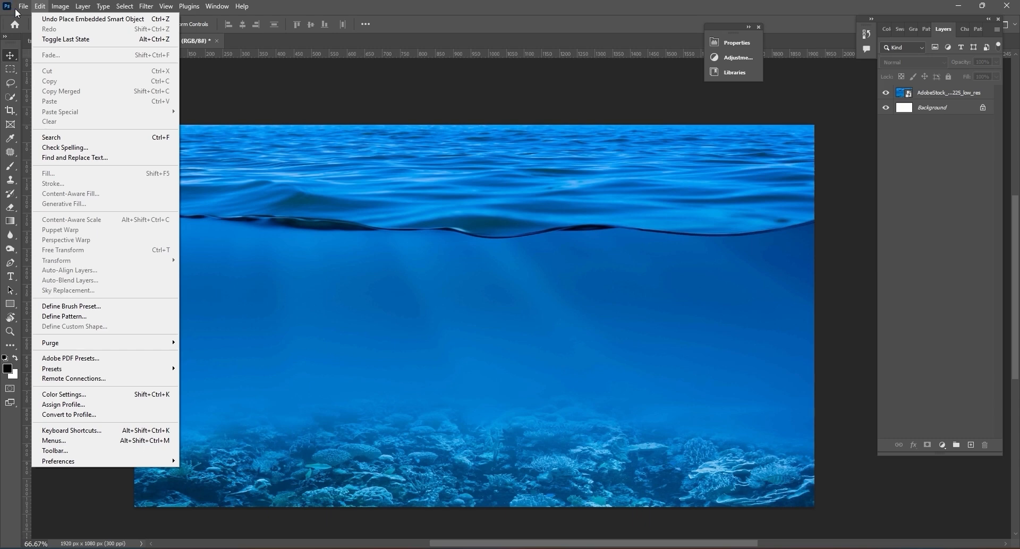
pyautogui.click(53, 218)
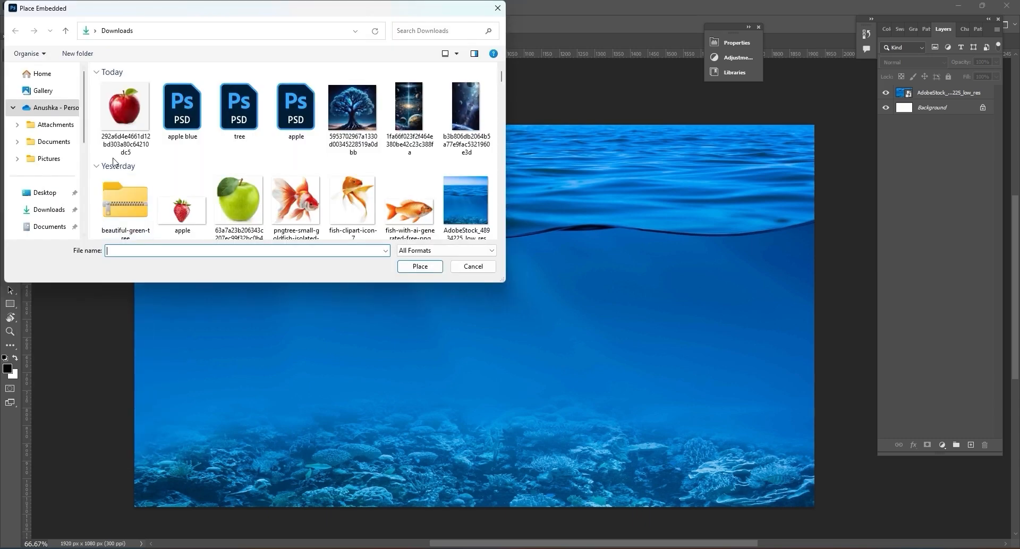
pyautogui.click(125, 120)
pyautogui.click(413, 268)
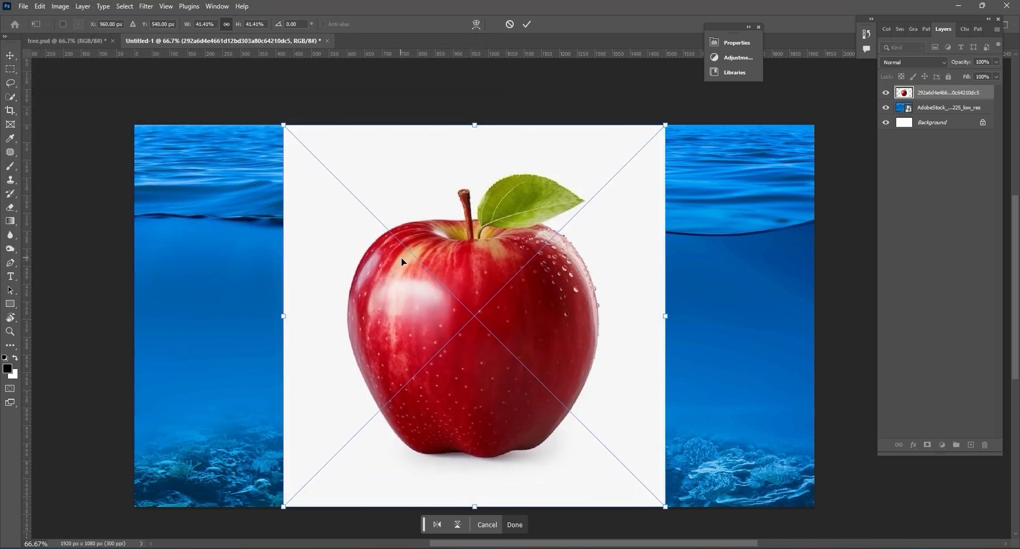
pyautogui.press('Return')
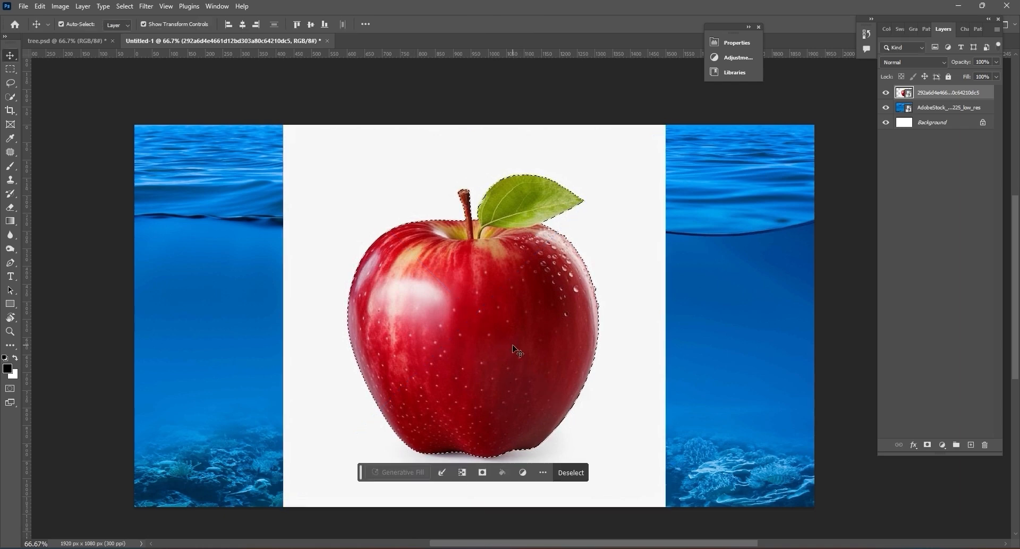
# Replace the placed apple image with a cutout of the selected apple on its own layer, moved slightly lower.
pyautogui.hotkey('ctrl', 'j')
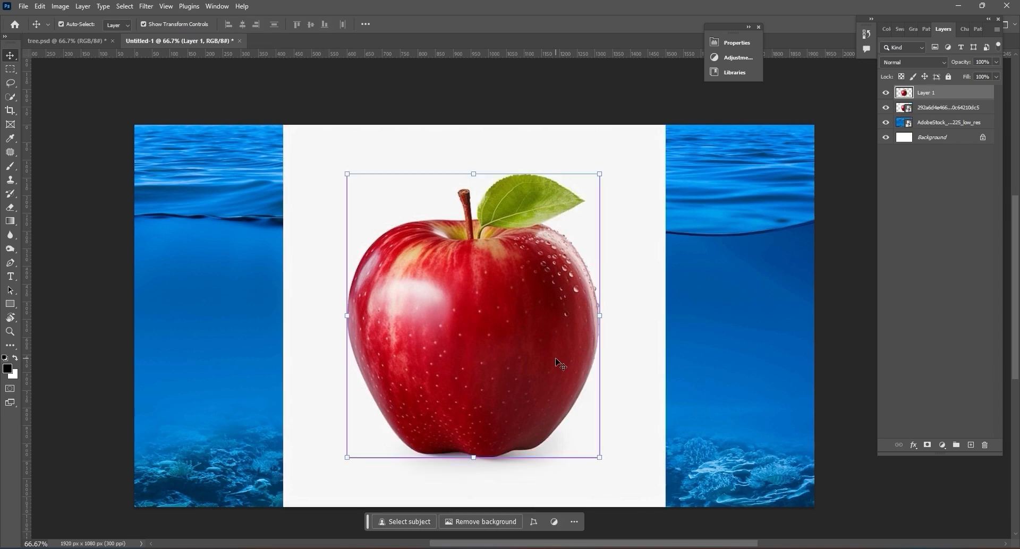
pyautogui.click(924, 109)
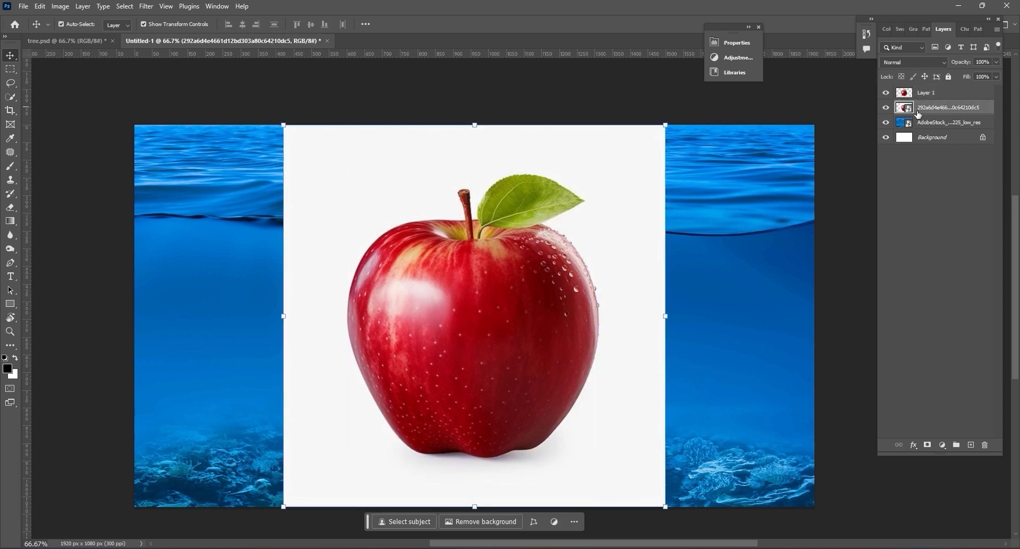
pyautogui.press('Delete')
pyautogui.moveTo(491, 302); pyautogui.dragTo(483, 346)
pyautogui.press('space')
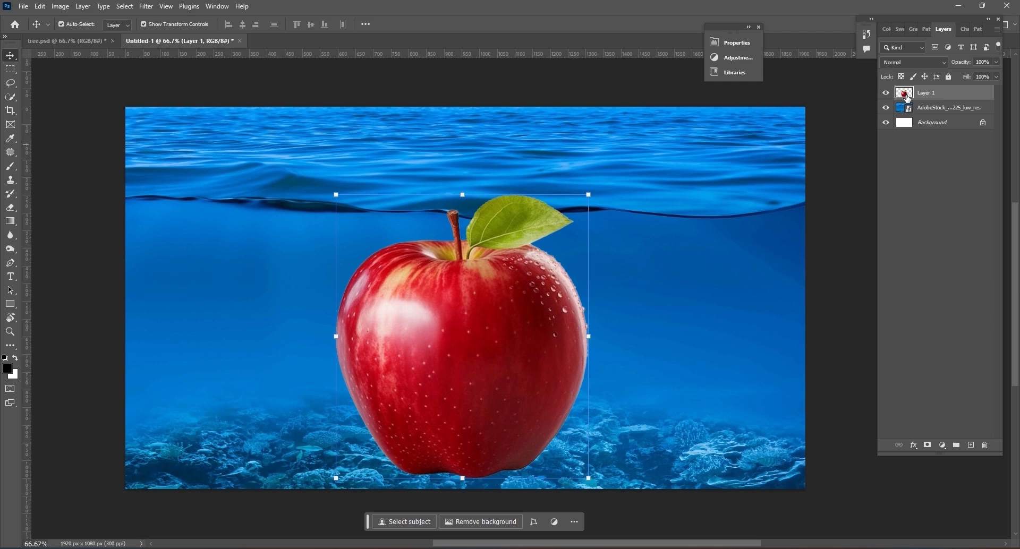
# Load the apple layer's outline as a selection and subtract the leaf and stem with the Quick Selection tool.
pyautogui.keyDown('ctrl'); pyautogui.click(907, 99); pyautogui.keyUp('ctrl')
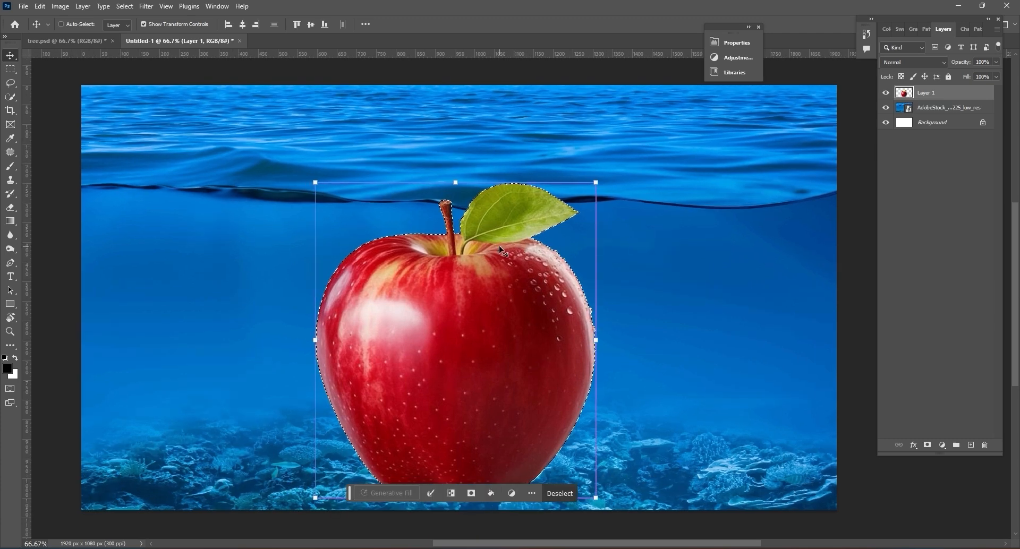
pyautogui.scroll(2, 500, 250)
pyautogui.moveTo(422, 155); pyautogui.dragTo(472, 240)
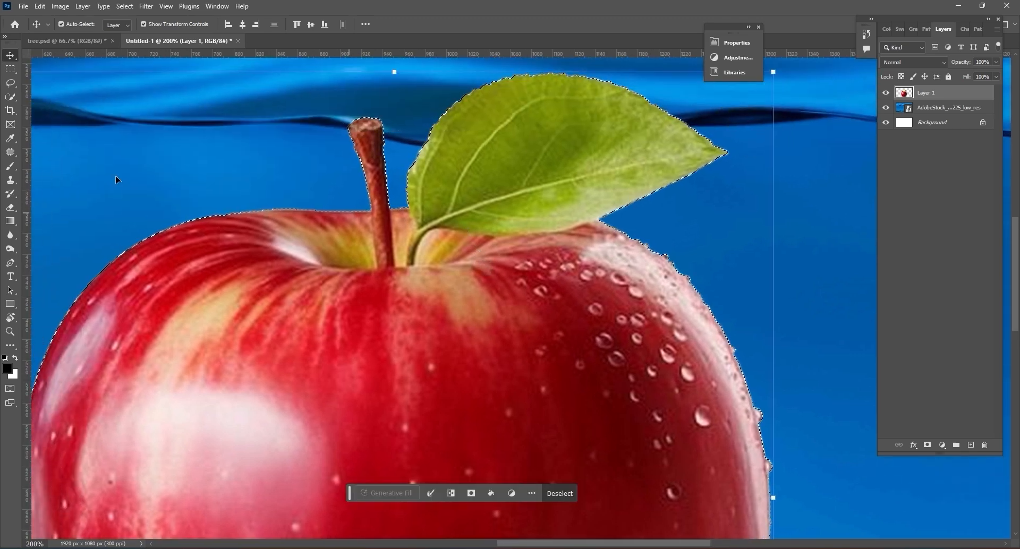
pyautogui.click(11, 96)
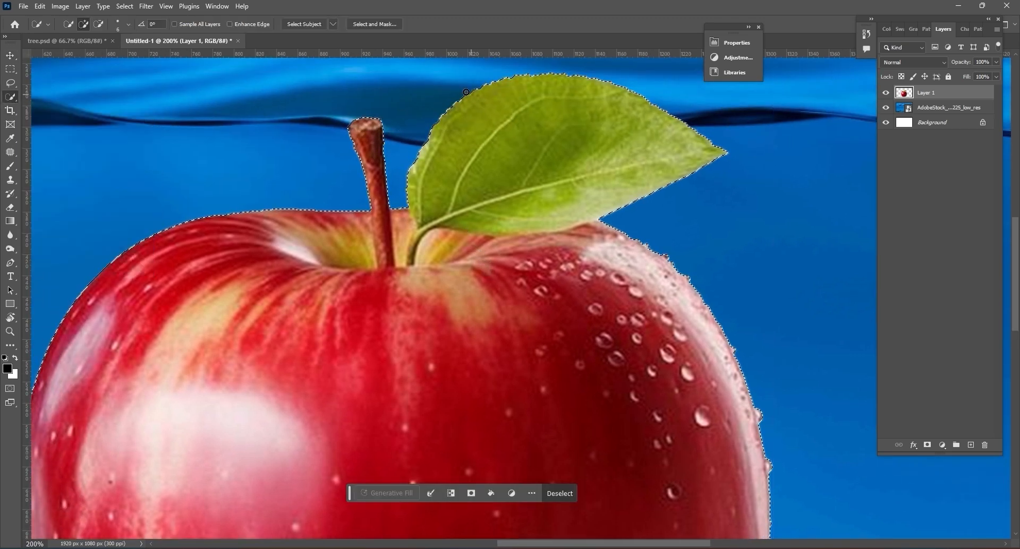
pyautogui.moveTo(461, 91)
pyautogui.mouseDown()
pyautogui.moveTo(658, 94)
pyautogui.moveTo(658, 198)
pyautogui.mouseUp()
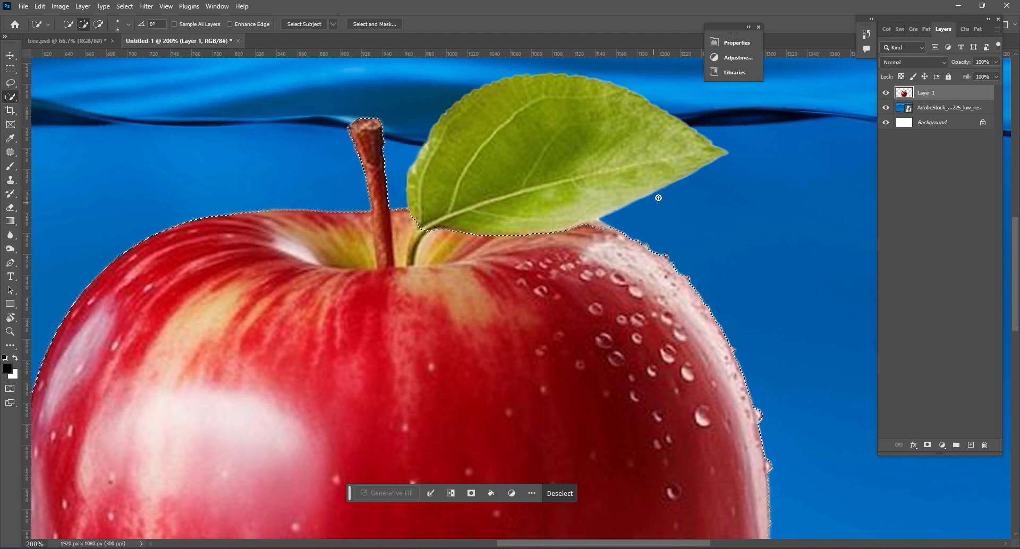
pyautogui.moveTo(373, 185)
pyautogui.mouseDown()
pyautogui.moveTo(381, 264)
pyautogui.moveTo(423, 230)
pyautogui.moveTo(423, 255)
pyautogui.moveTo(426, 237)
pyautogui.moveTo(412, 262)
pyautogui.moveTo(424, 259)
pyautogui.moveTo(408, 240)
pyautogui.moveTo(410, 214)
pyautogui.mouseUp()
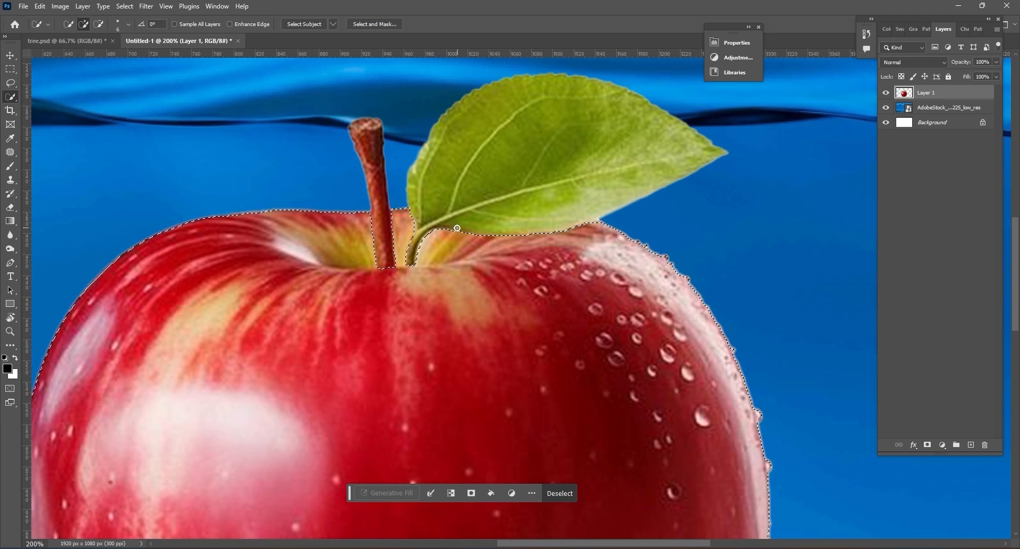
# Subtract the lower part of the apple, just above the coral, from the selection with the Rectangular Marquee tool.
pyautogui.hotkey('ctrl', '-')
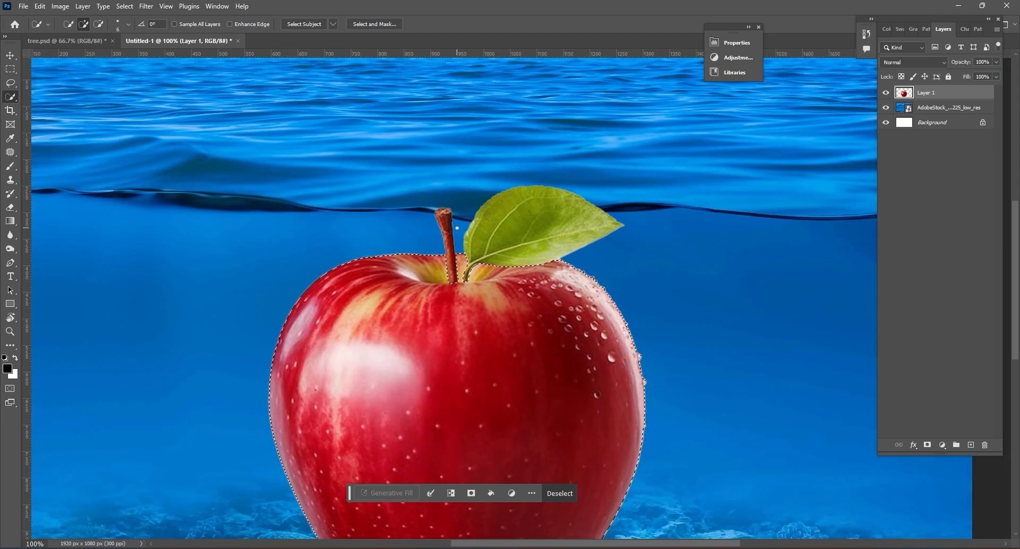
pyautogui.moveTo(457, 227); pyautogui.dragTo(453, 170)
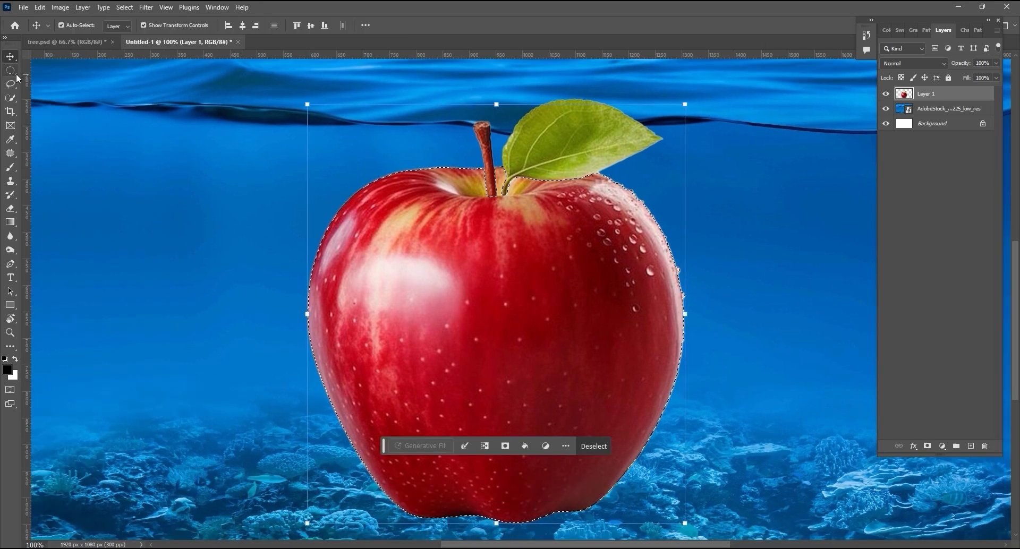
pyautogui.click(16, 72)
pyautogui.click(31, 72)
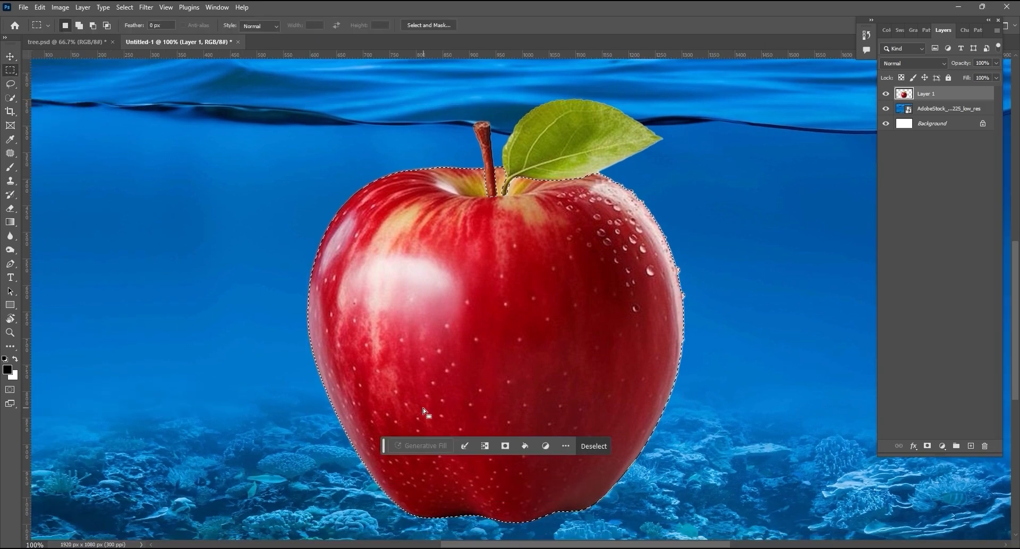
pyautogui.press('alt')
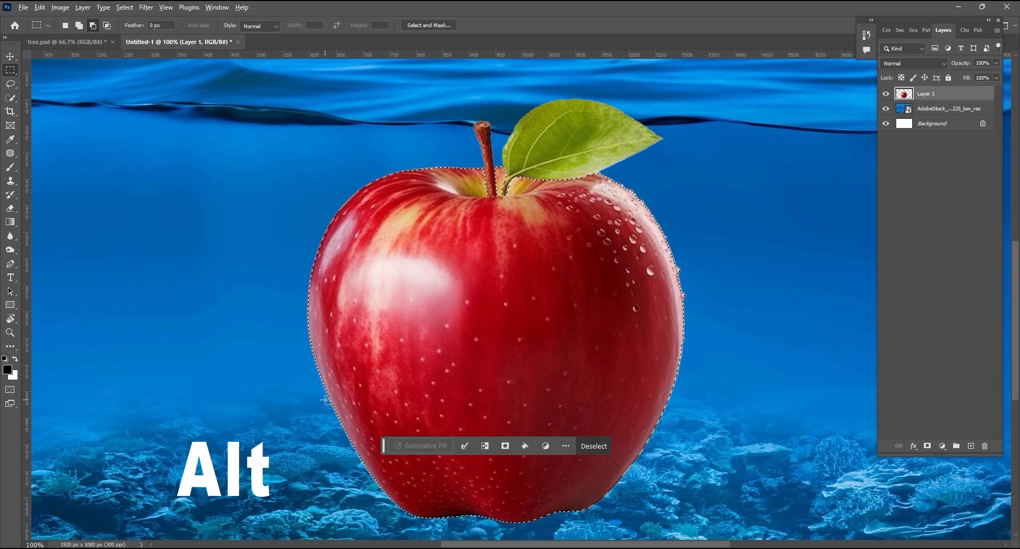
pyautogui.keyDown('alt'); pyautogui.moveTo(330, 403); pyautogui.dragTo(749, 530); pyautogui.keyUp('alt')
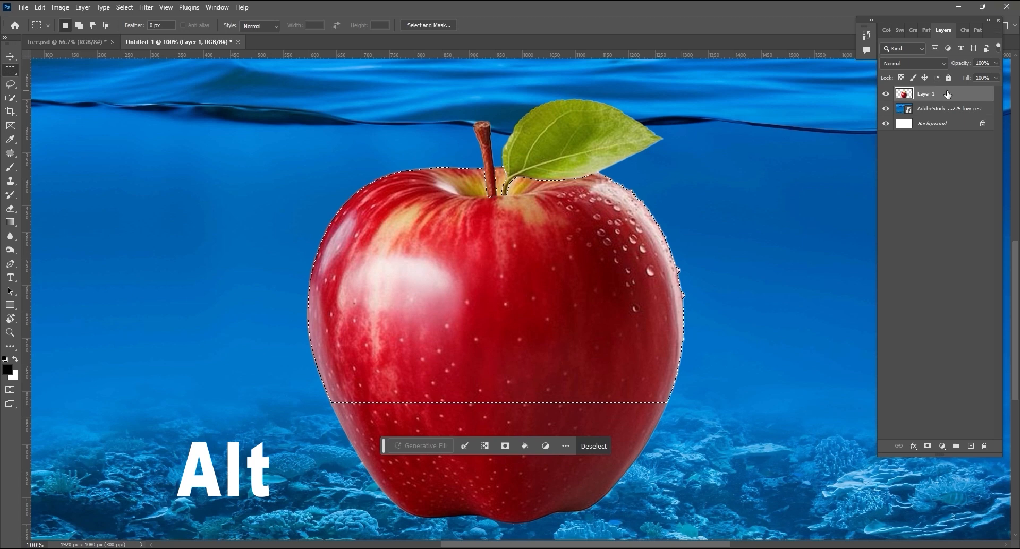
# Copy the selected apple body to a new layer and hide the full apple on Layer 1.
pyautogui.hotkey('ctrl', 'j')
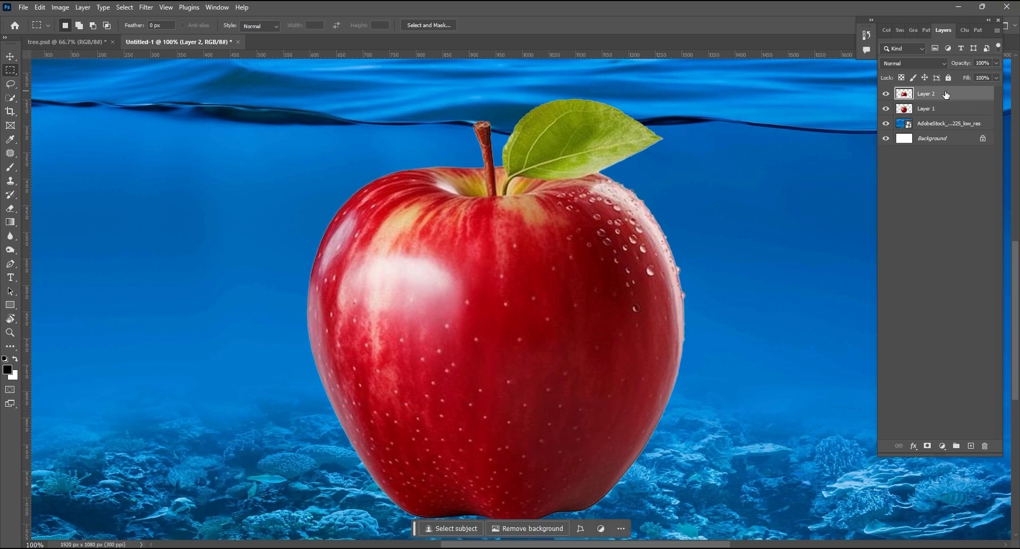
pyautogui.click(886, 111)
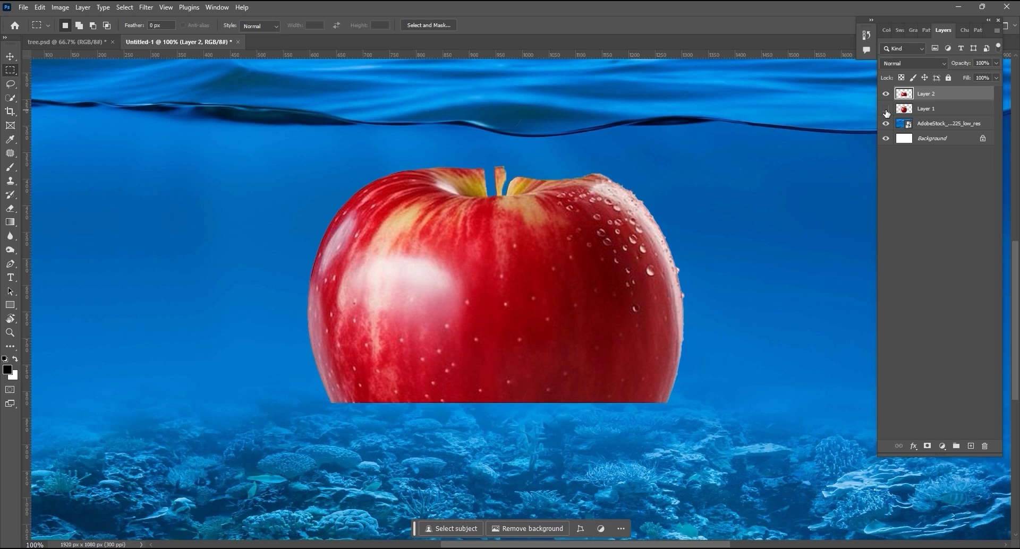
pyautogui.click(886, 109)
pyautogui.click(885, 109)
pyautogui.click(886, 109)
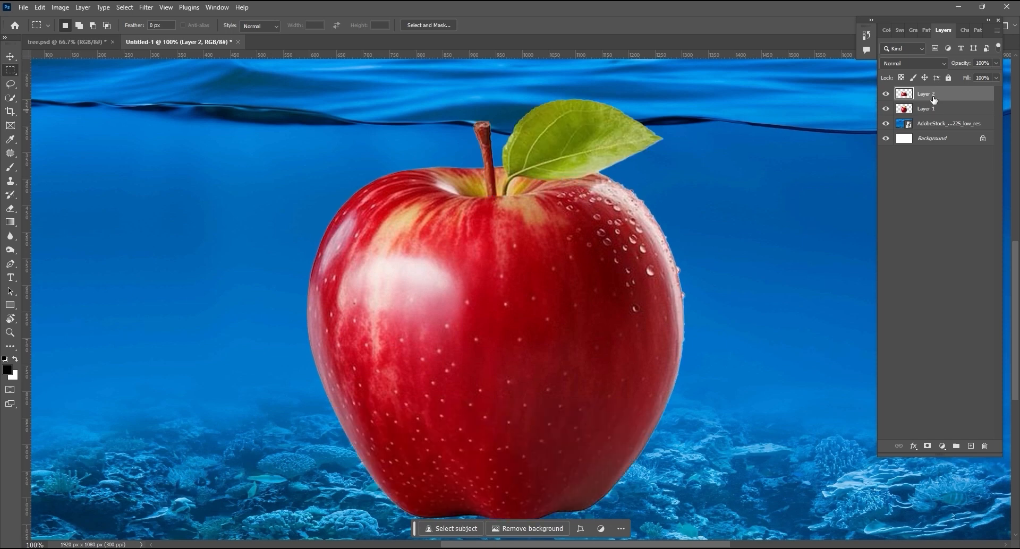
pyautogui.click(886, 108)
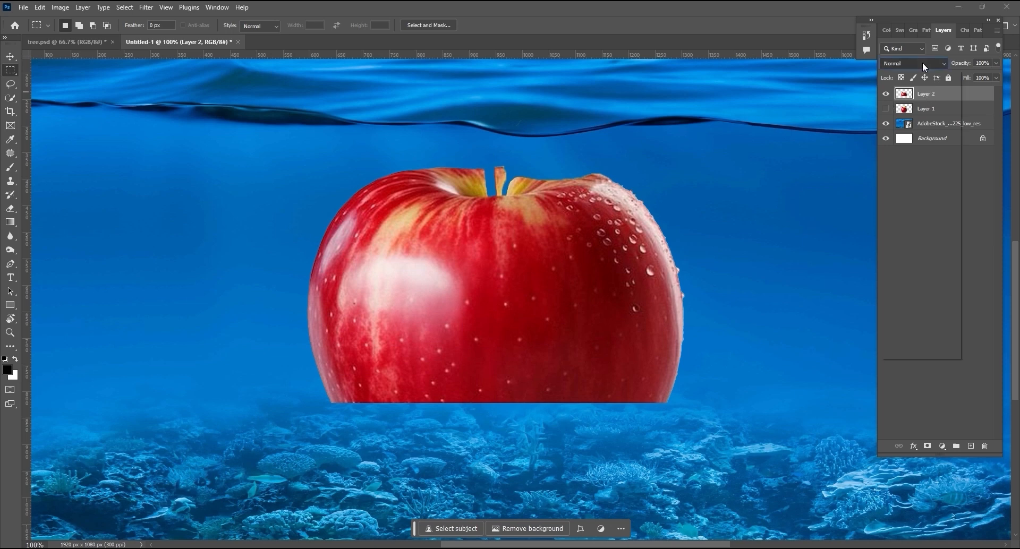
# Desaturate the apple body on Layer 2 and set its blend mode to Screen.
pyautogui.click(61, 8)
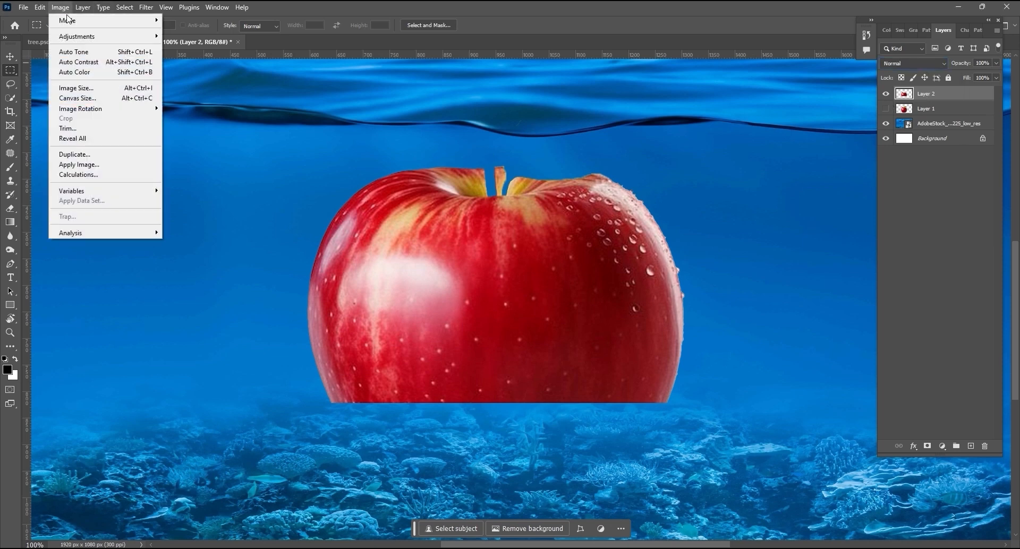
pyautogui.moveTo(69, 36)
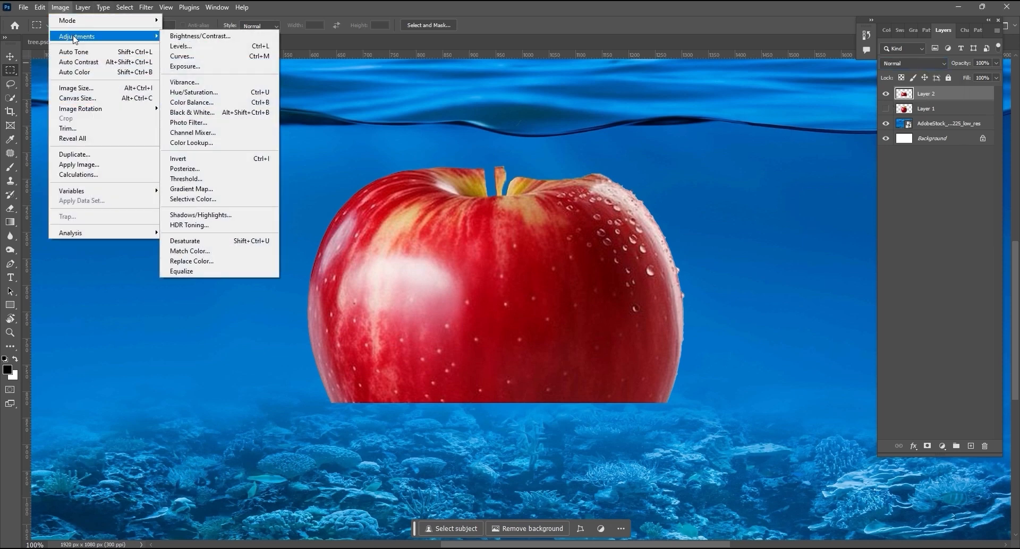
pyautogui.click(187, 241)
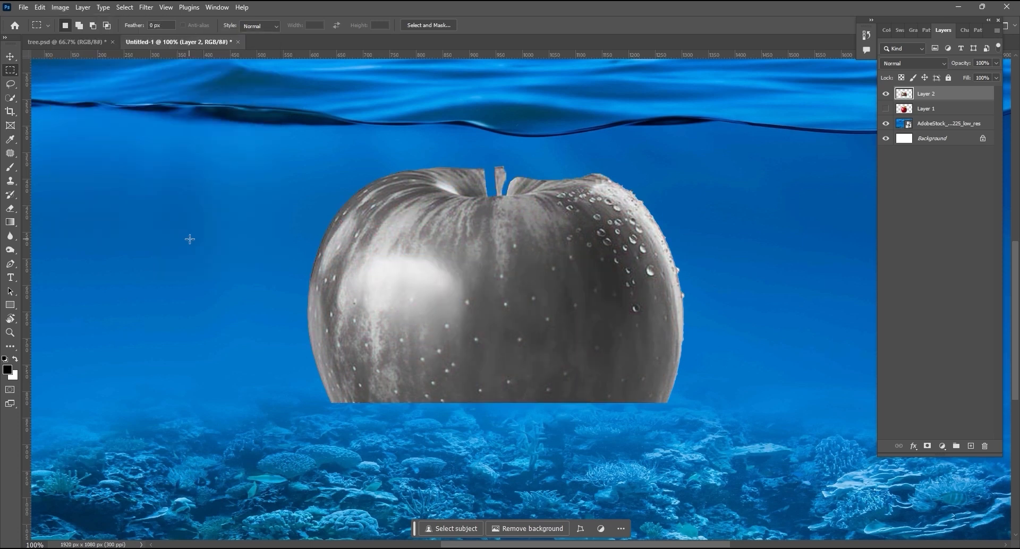
pyautogui.click(931, 65)
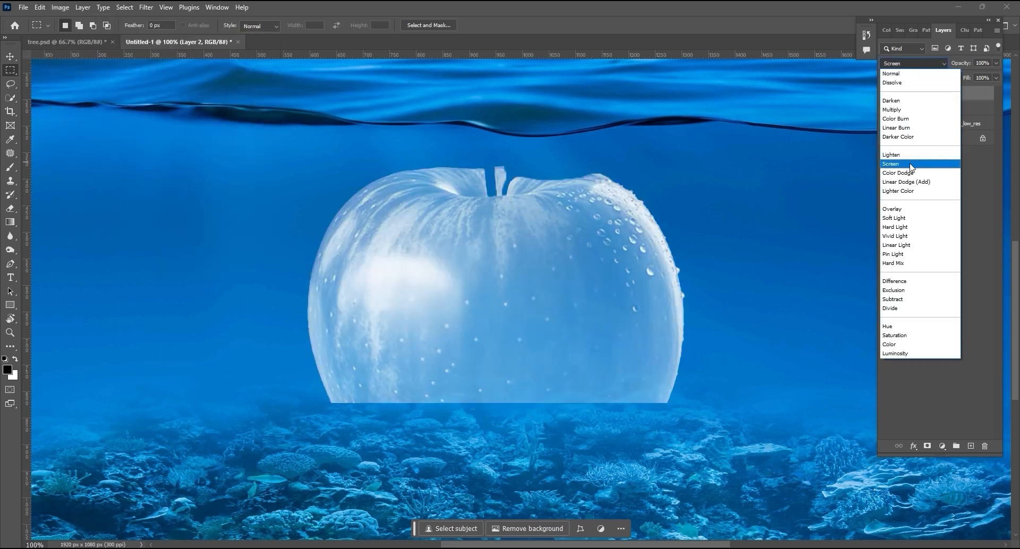
pyautogui.click(911, 166)
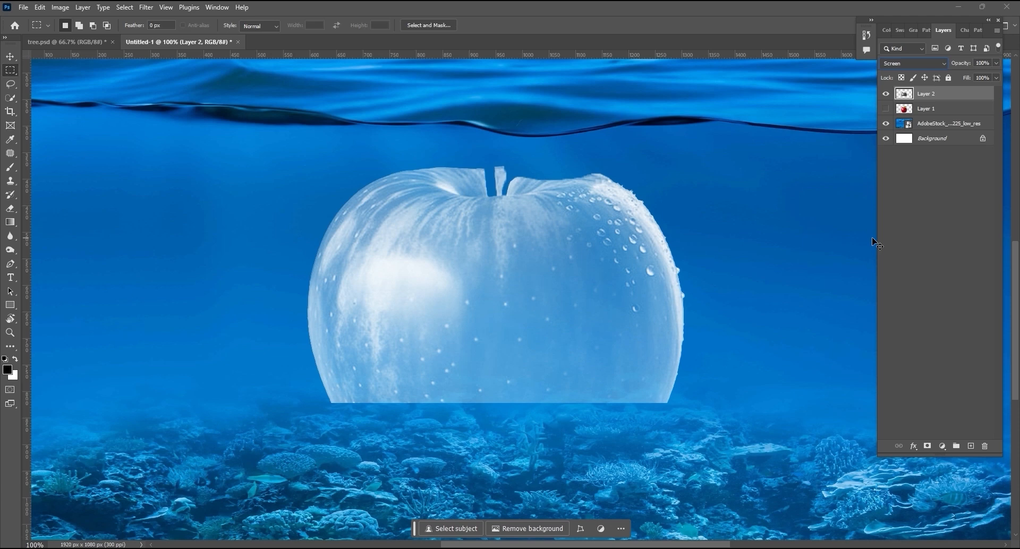
# Add a Levels adjustment clipped to Layer 2, with the black input level at 94 and the white at 198.
pyautogui.hotkey('ctrl', '-')
pyautogui.moveTo(735, 237); pyautogui.dragTo(719, 262)
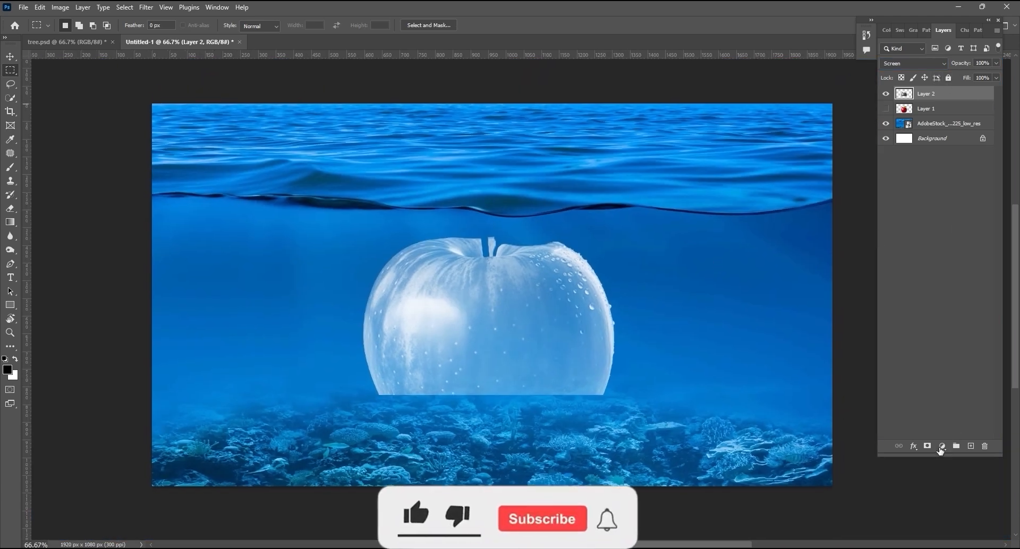
pyautogui.click(942, 446)
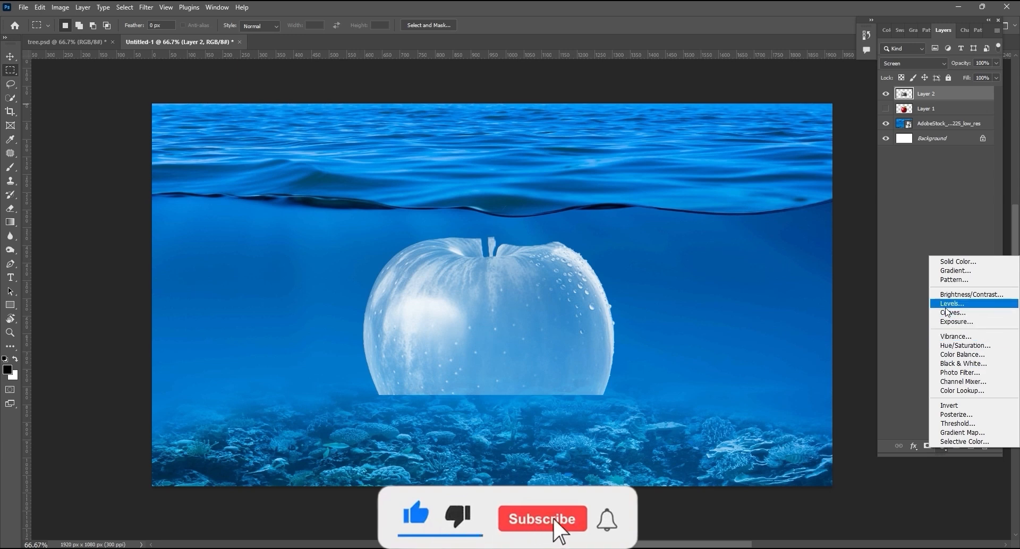
pyautogui.click(903, 300)
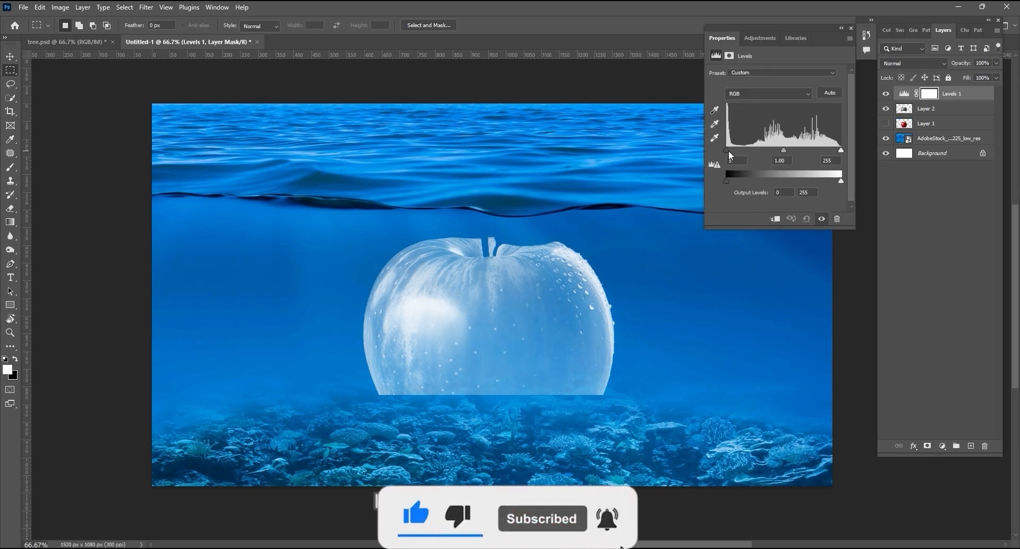
pyautogui.moveTo(729, 151); pyautogui.dragTo(767, 151)
pyautogui.click(775, 219)
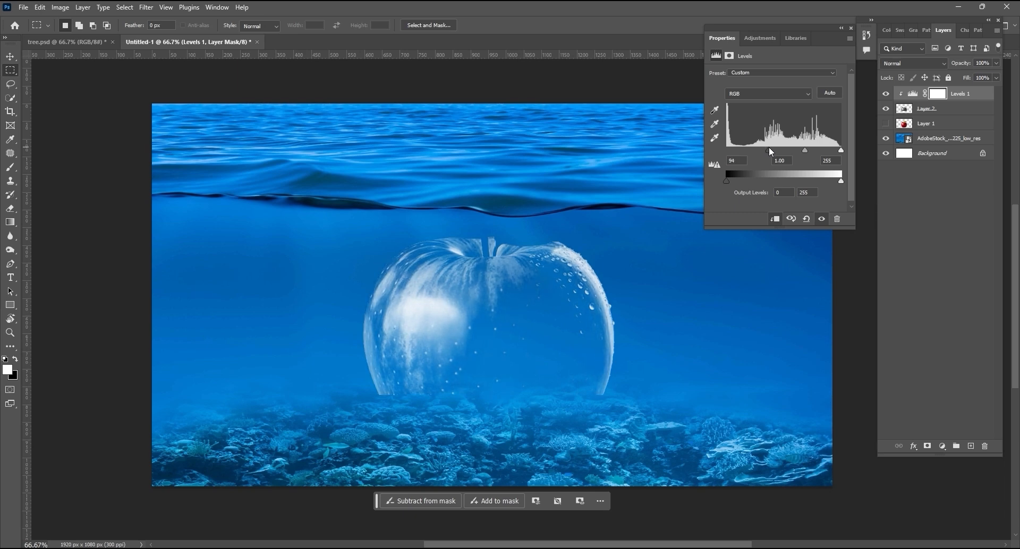
pyautogui.moveTo(843, 149); pyautogui.dragTo(814, 158)
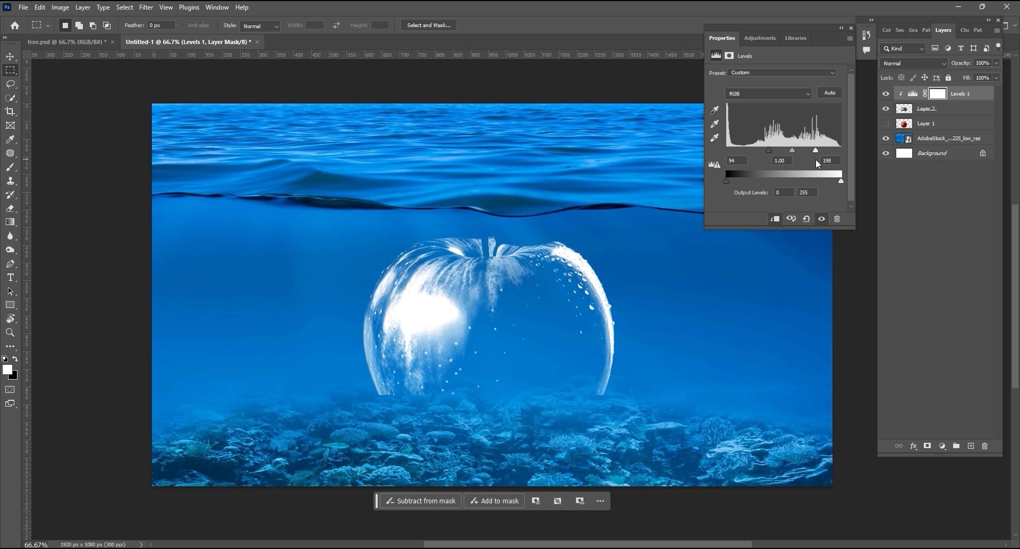
# Set the Levels midtone input to 0.64, and load the outline of Layer 2's apple body as a selection.
pyautogui.moveTo(793, 151); pyautogui.dragTo(802, 153)
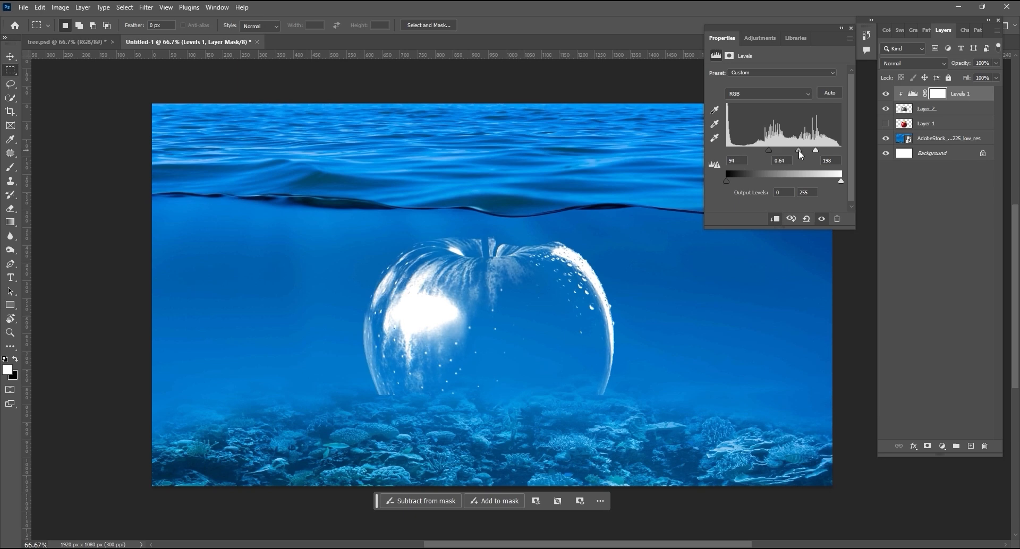
pyautogui.click(909, 110)
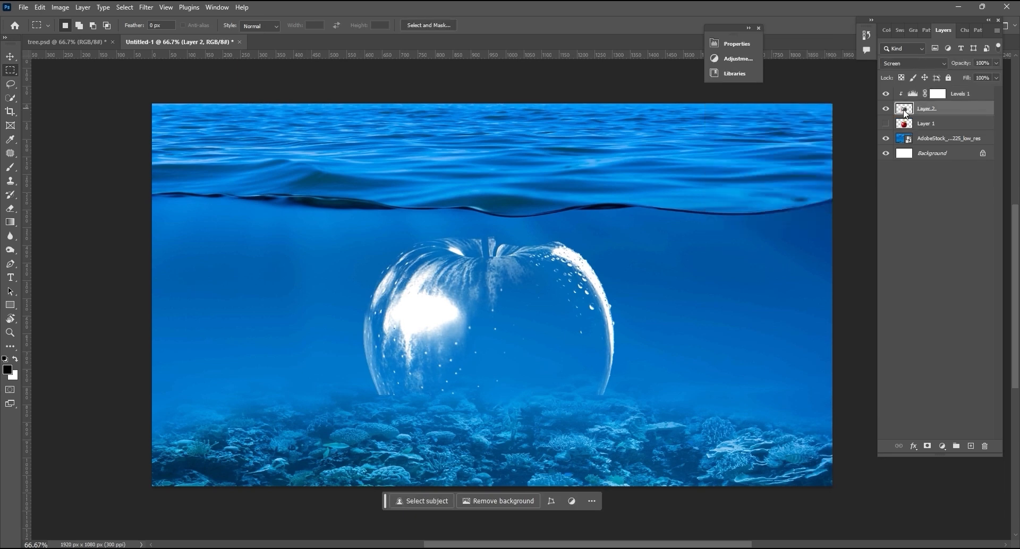
pyautogui.rightClick(904, 113)
pyautogui.click(902, 141)
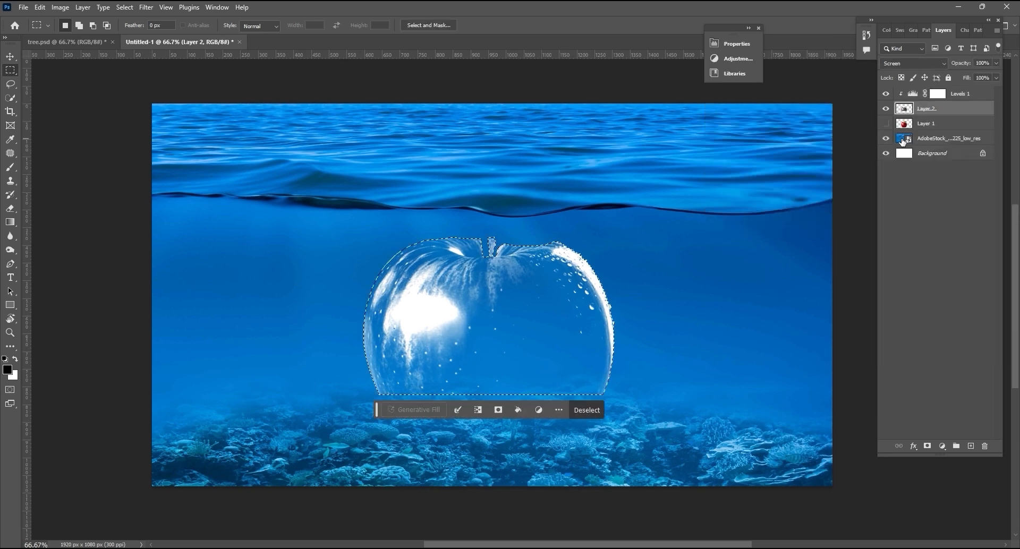
# Show Layer 1 and add a layer mask from the selection, inverted so that it hides the red apple body.
pyautogui.click(886, 123)
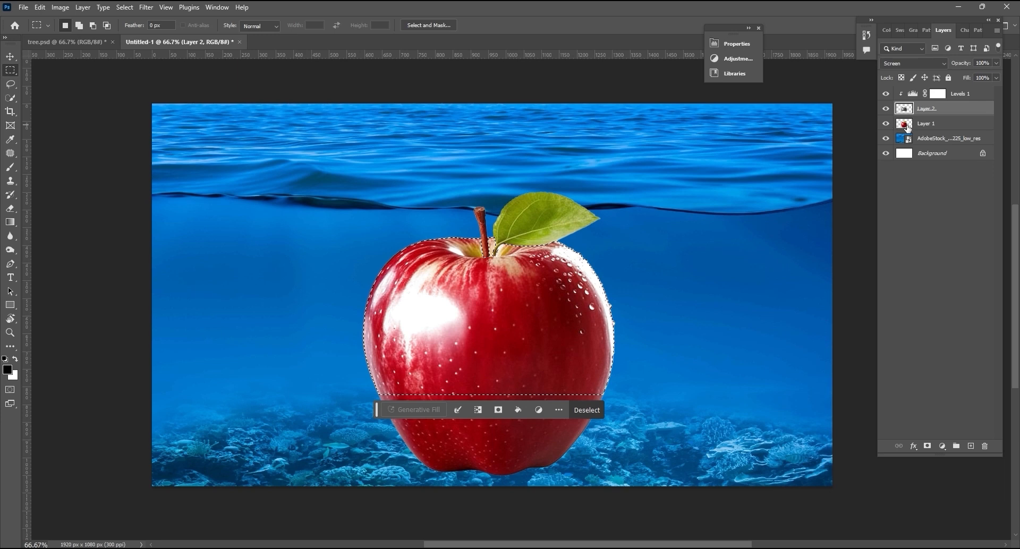
pyautogui.click(938, 126)
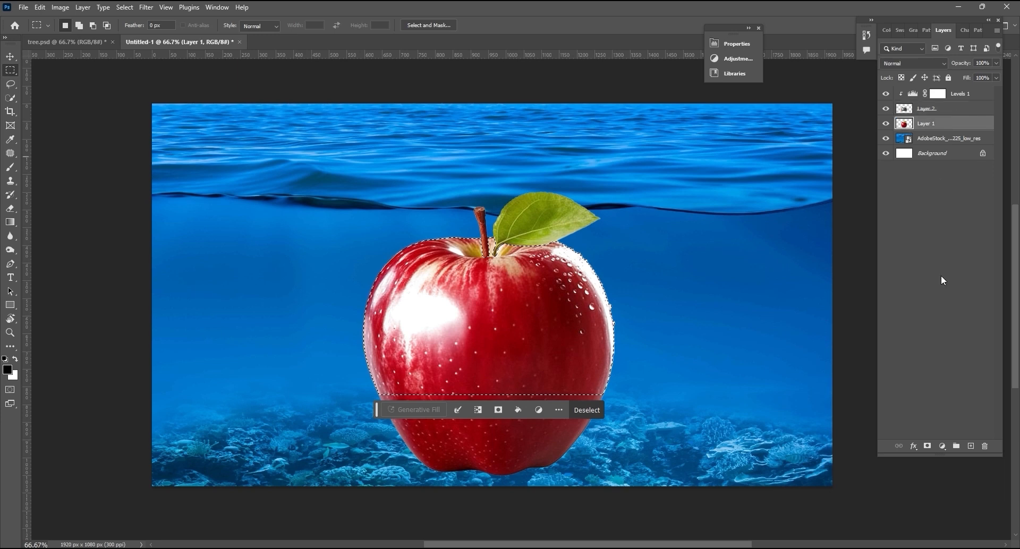
pyautogui.click(927, 446)
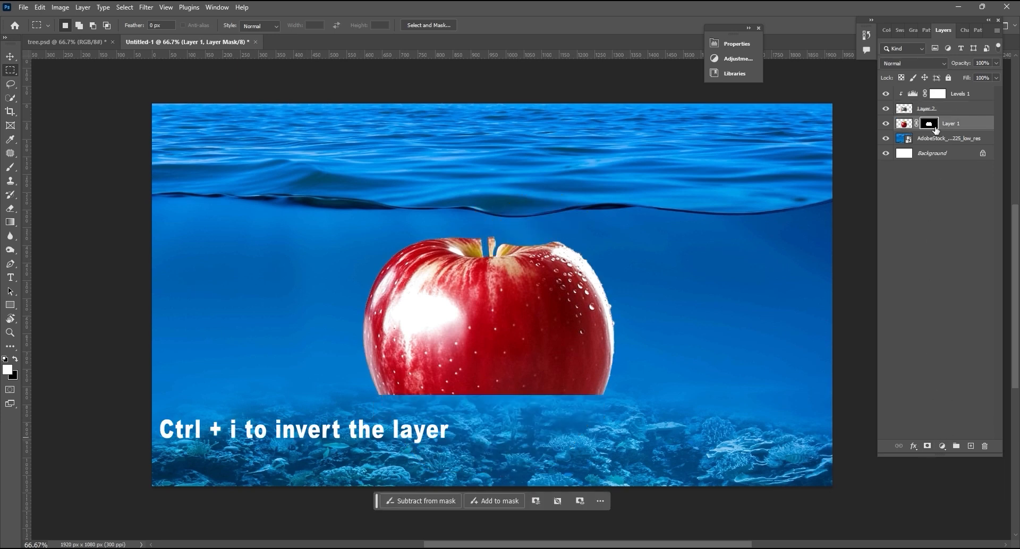
pyautogui.hotkey('ctrl', 'i')
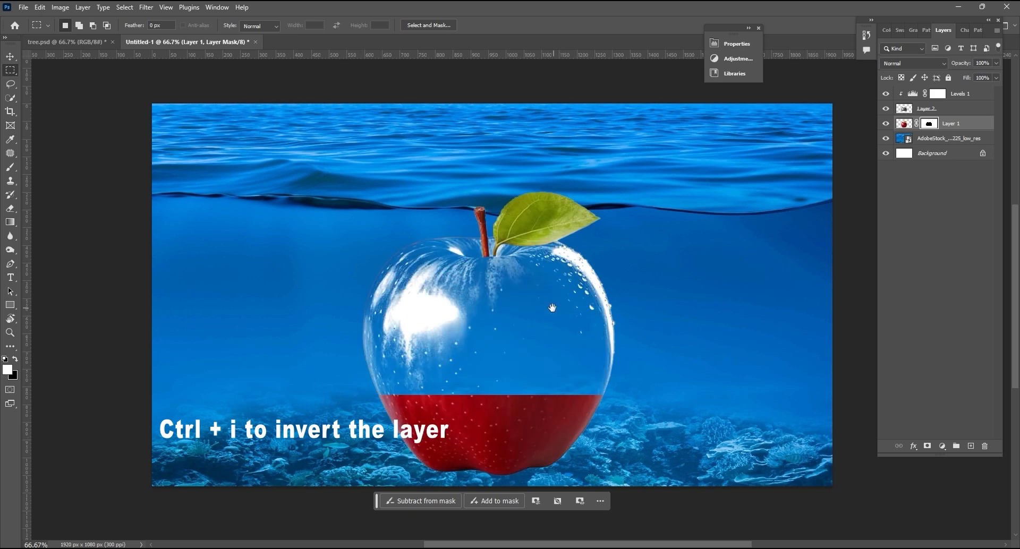
# Warp the lower edge of the glass apple body on Layer 2 into a shallow downward curve overlapping the red base.
pyautogui.moveTo(552, 307); pyautogui.dragTo(544, 284)
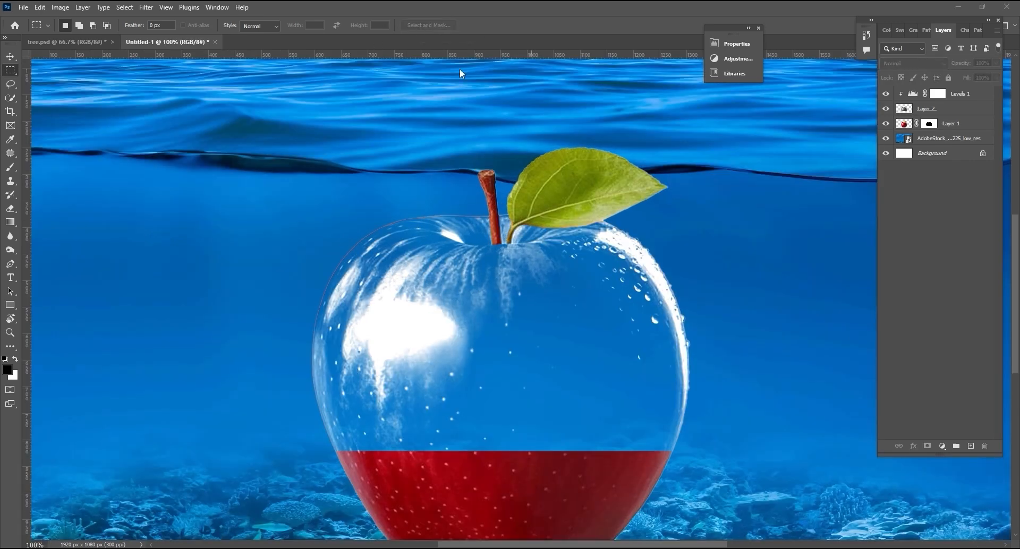
pyautogui.scroll(-3, 507, 304)
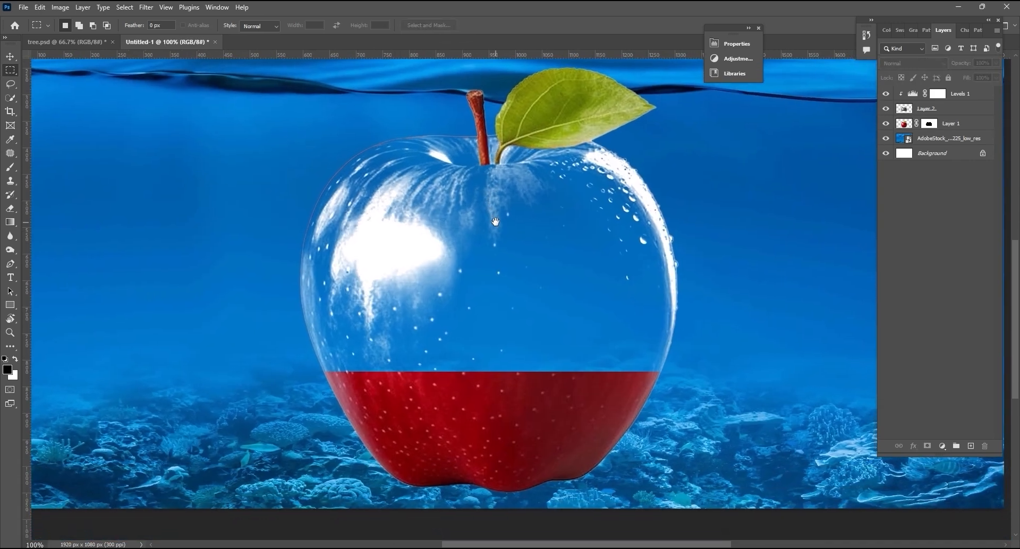
pyautogui.click(9, 56)
pyautogui.click(422, 261)
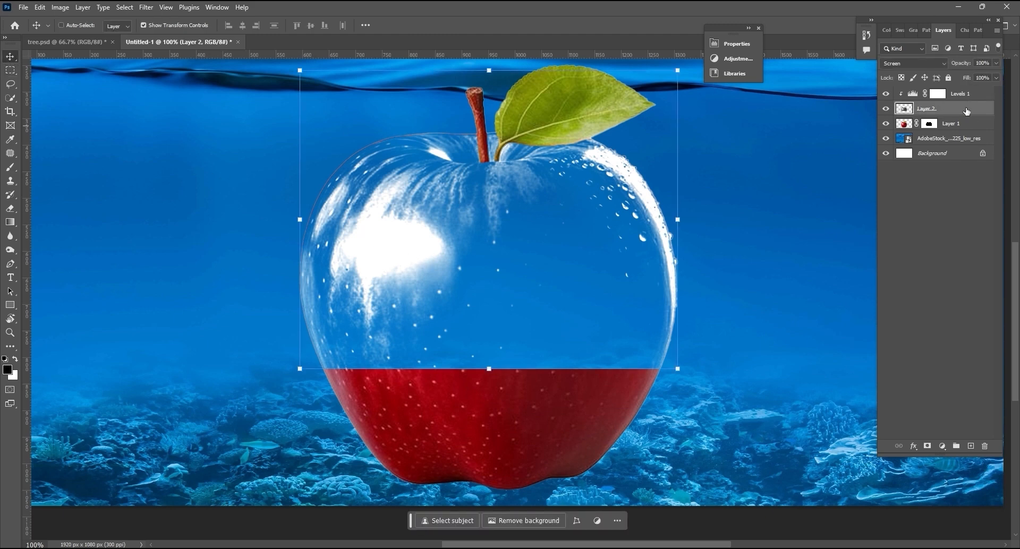
pyautogui.hotkey('ctrl', 't')
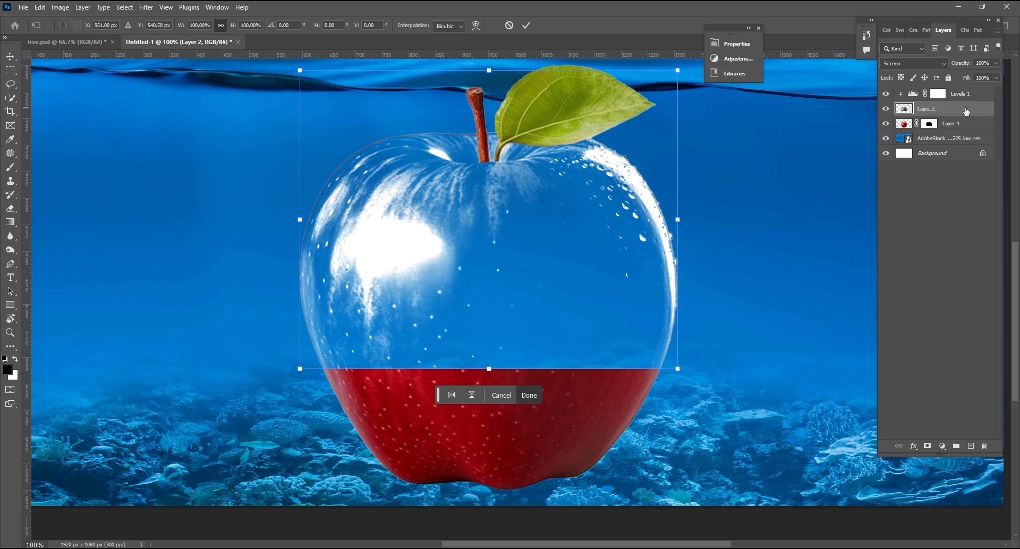
pyautogui.rightClick(418, 208)
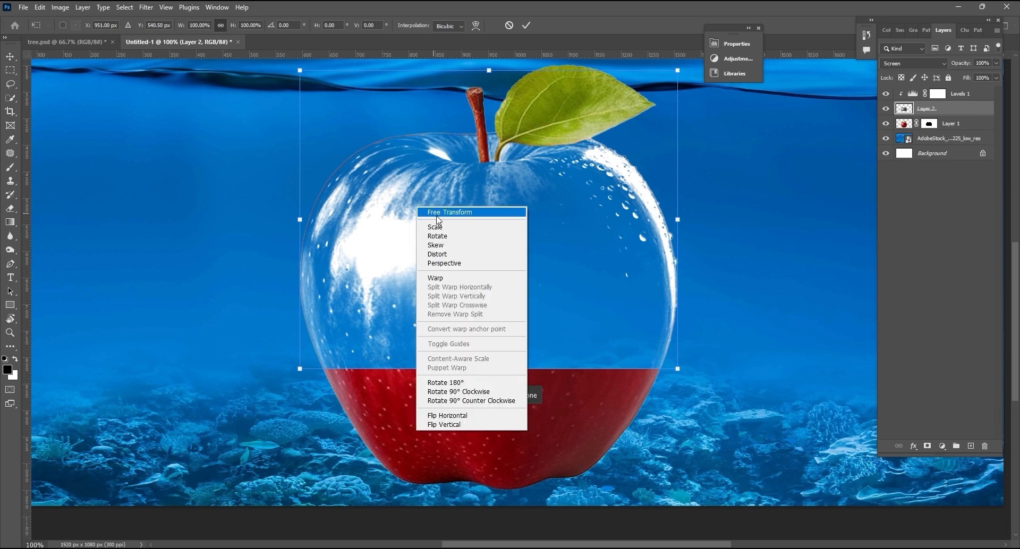
pyautogui.click(442, 283)
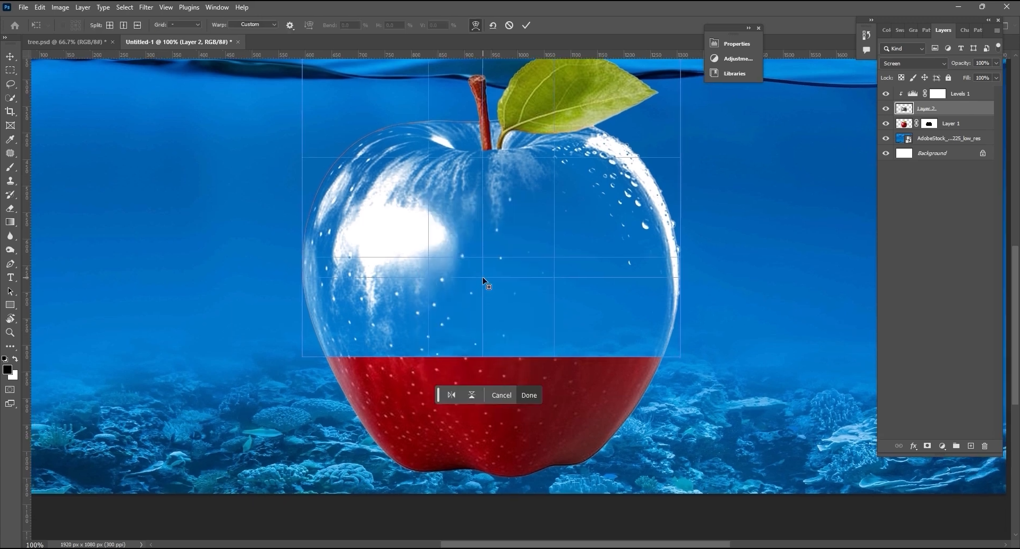
pyautogui.hotkey('ctrl', '+')
pyautogui.moveTo(483, 276); pyautogui.dragTo(501, 222)
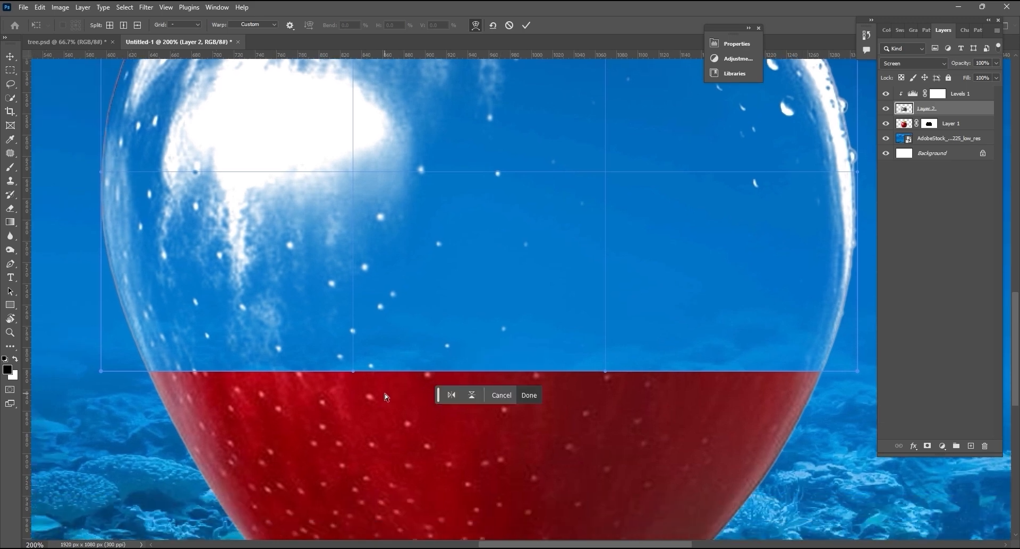
pyautogui.moveTo(356, 373); pyautogui.dragTo(363, 395)
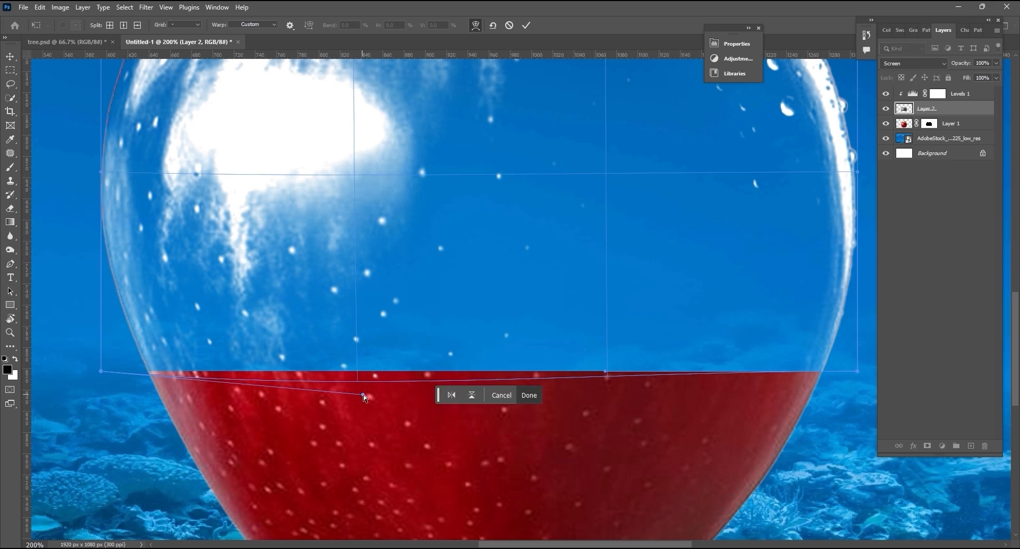
pyautogui.moveTo(606, 372); pyautogui.dragTo(606, 390)
pyautogui.moveTo(101, 371); pyautogui.dragTo(98, 366)
pyautogui.moveTo(857, 371); pyautogui.dragTo(857, 370)
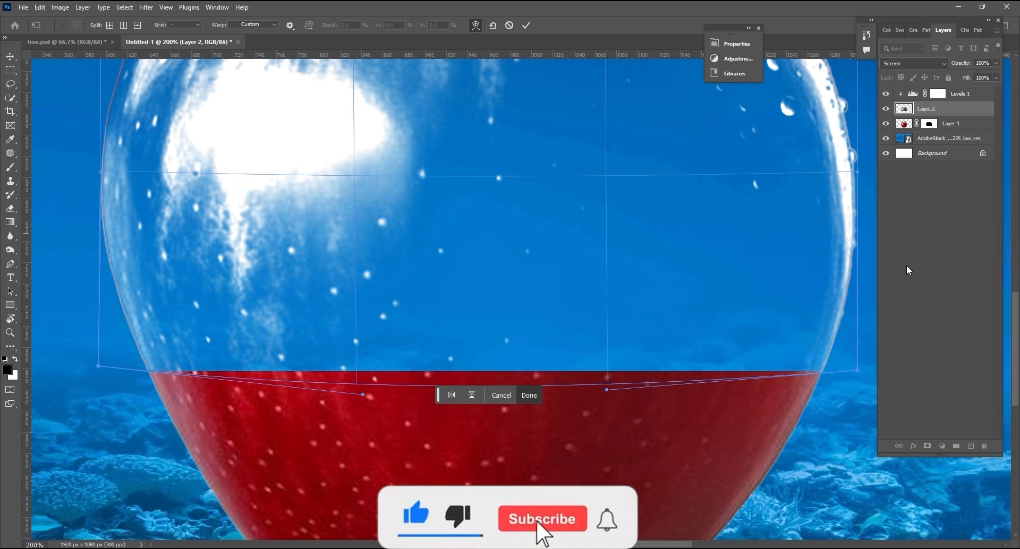
pyautogui.press('Return')
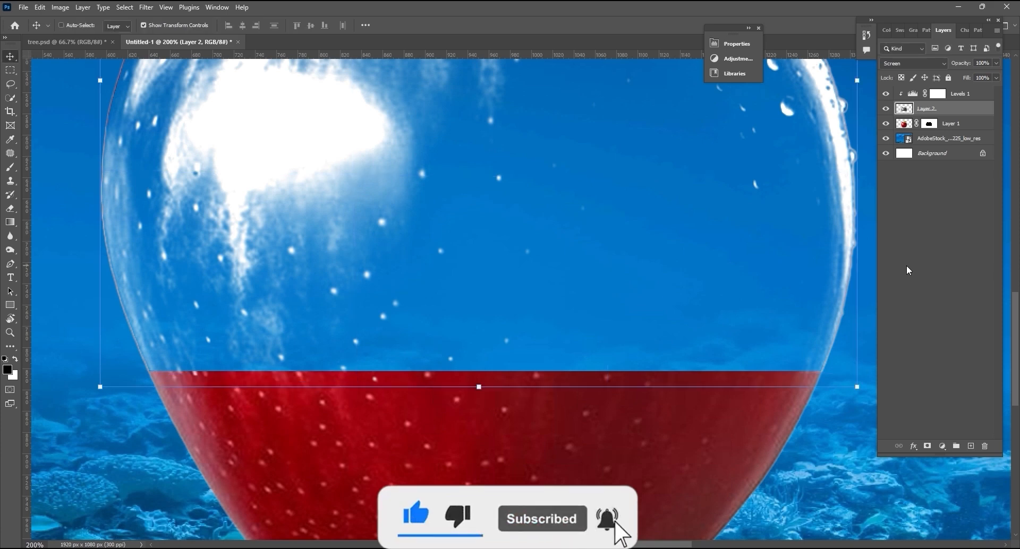
pyautogui.hotkey('ctrl', '-')
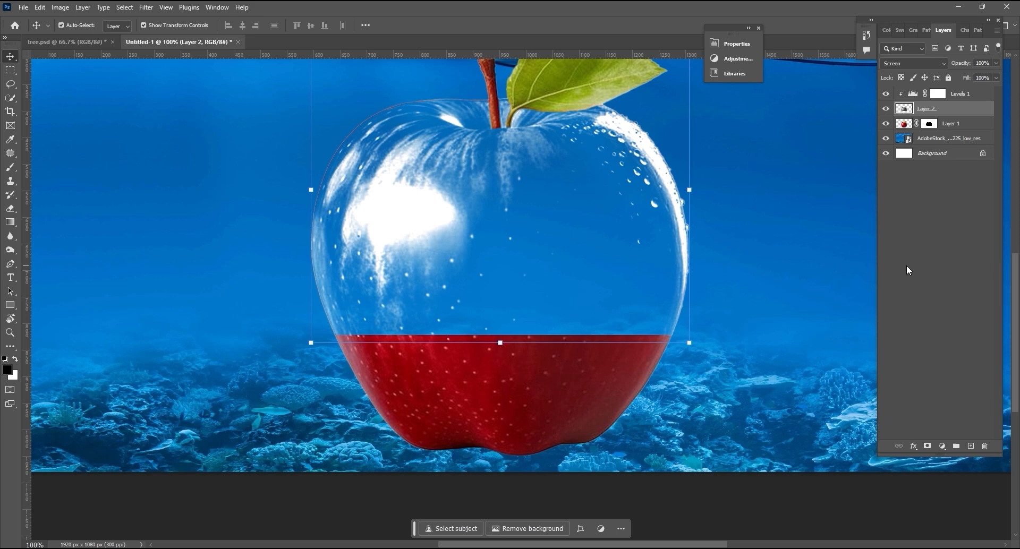
pyautogui.moveTo(652, 165); pyautogui.dragTo(673, 224)
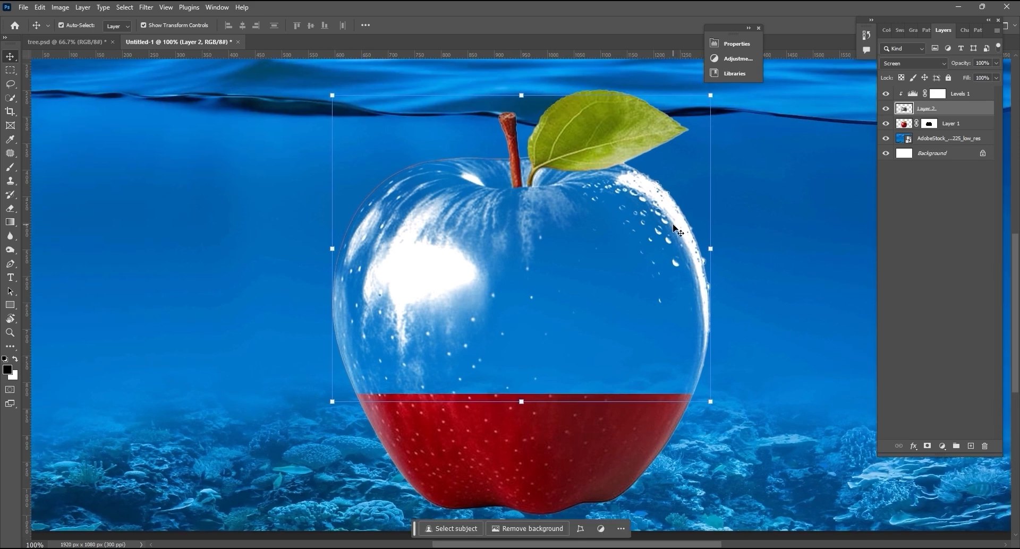
pyautogui.hotkey('ctrl', '-')
pyautogui.click(155, 262)
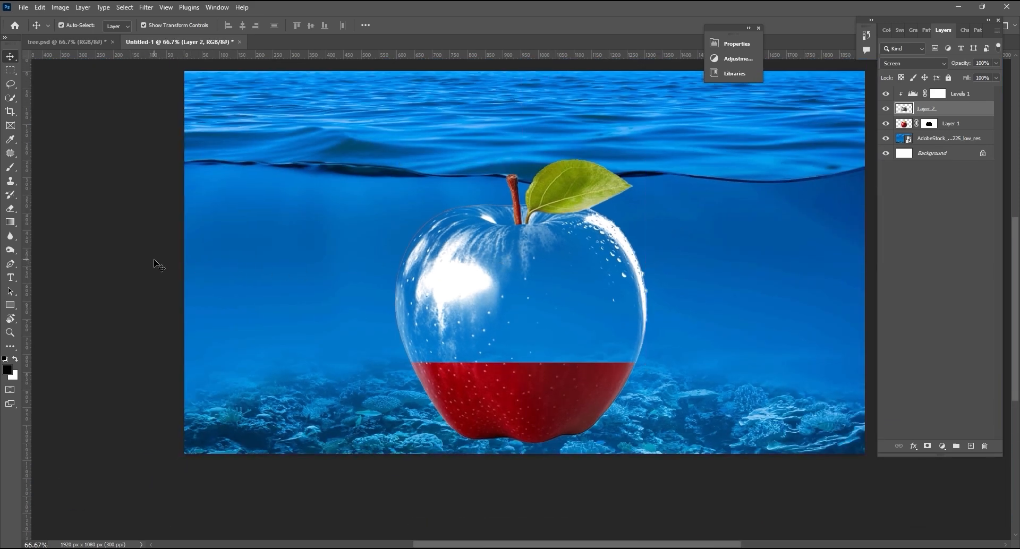
pyautogui.moveTo(532, 257); pyautogui.dragTo(502, 302)
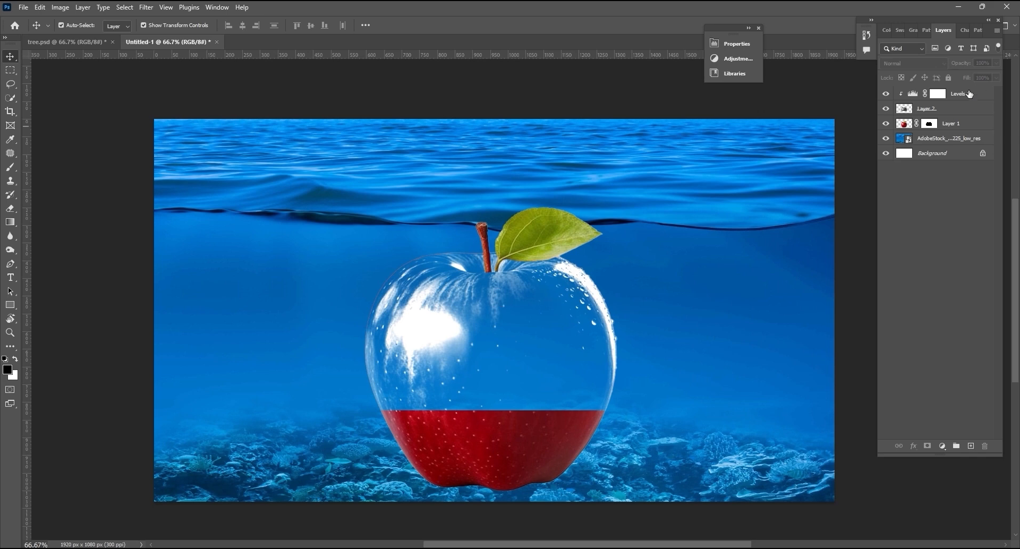
pyautogui.click(967, 124)
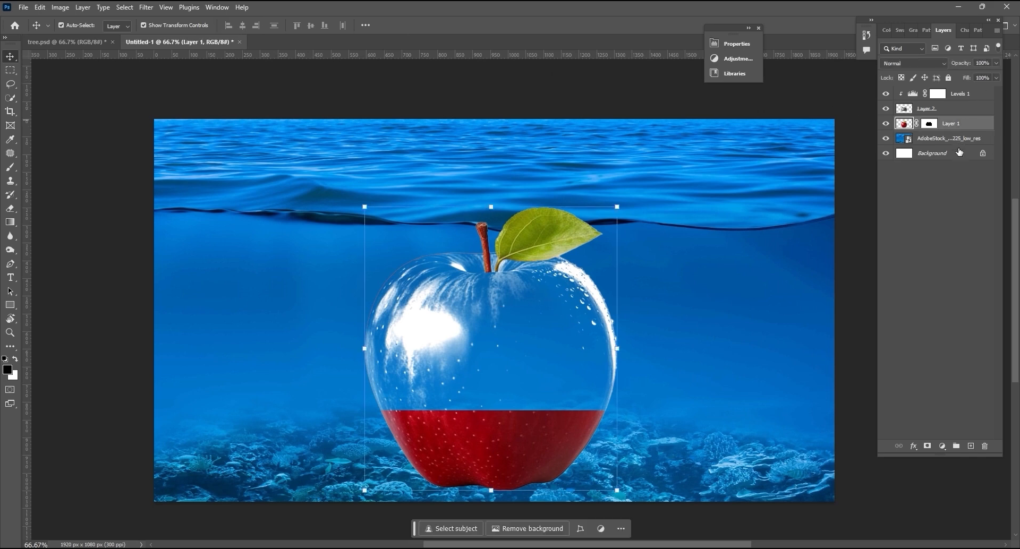
pyautogui.keyDown('shift'); pyautogui.click(965, 99); pyautogui.keyUp('shift')
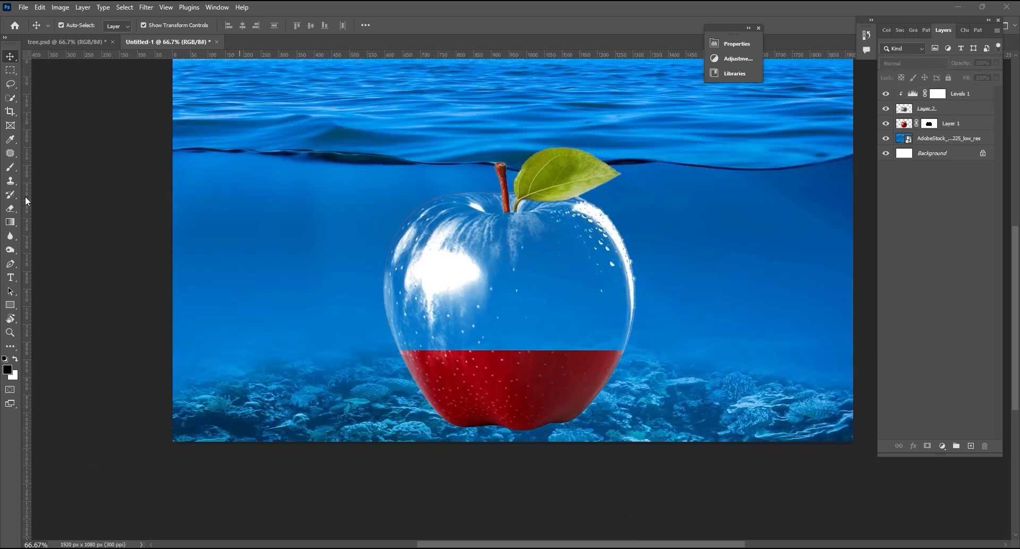
# Place the starry space image b3b806db2064b5a77e9fac5321960e3d as an embedded object and rotate it 90° clockwise.
pyautogui.click(30, 7)
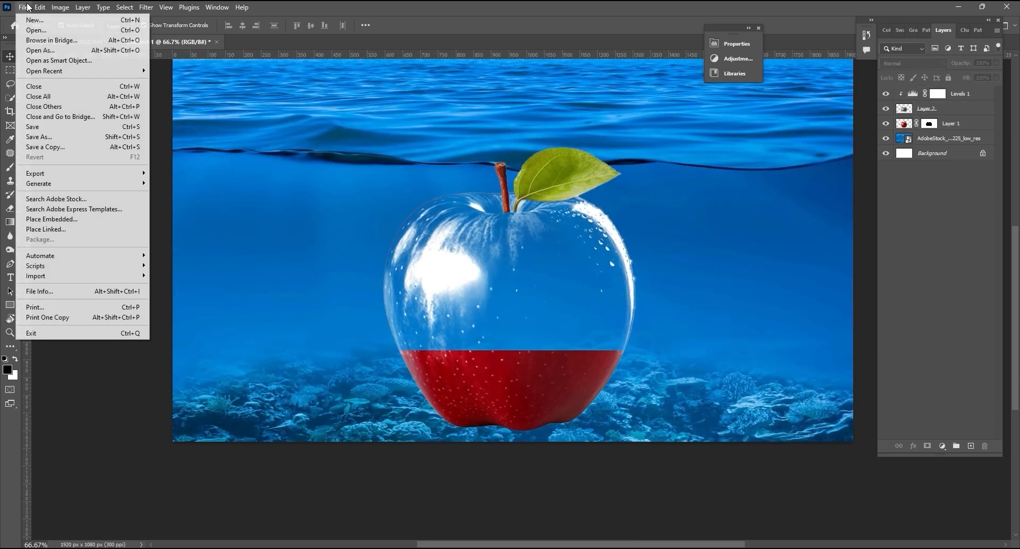
pyautogui.click(53, 220)
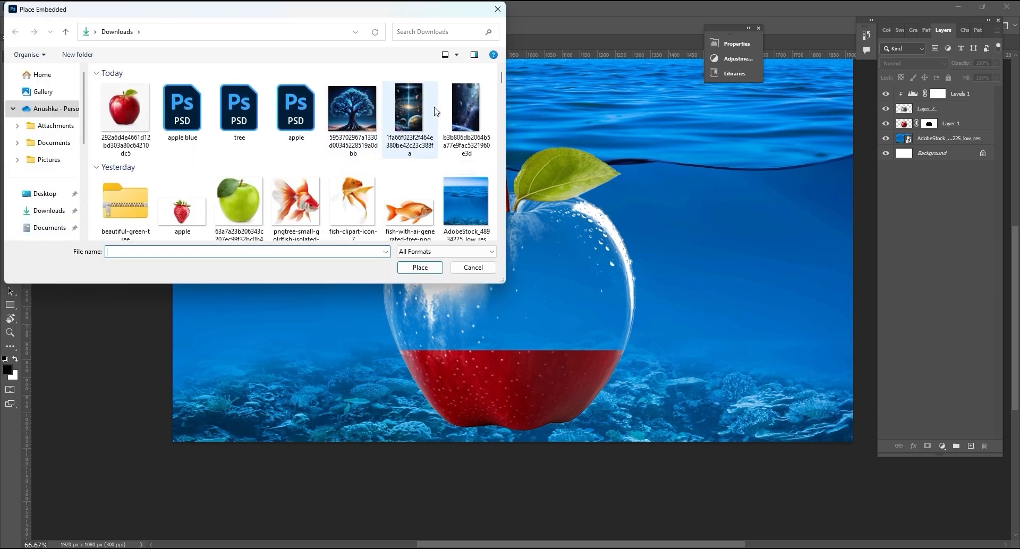
pyautogui.click(468, 108)
pyautogui.click(418, 267)
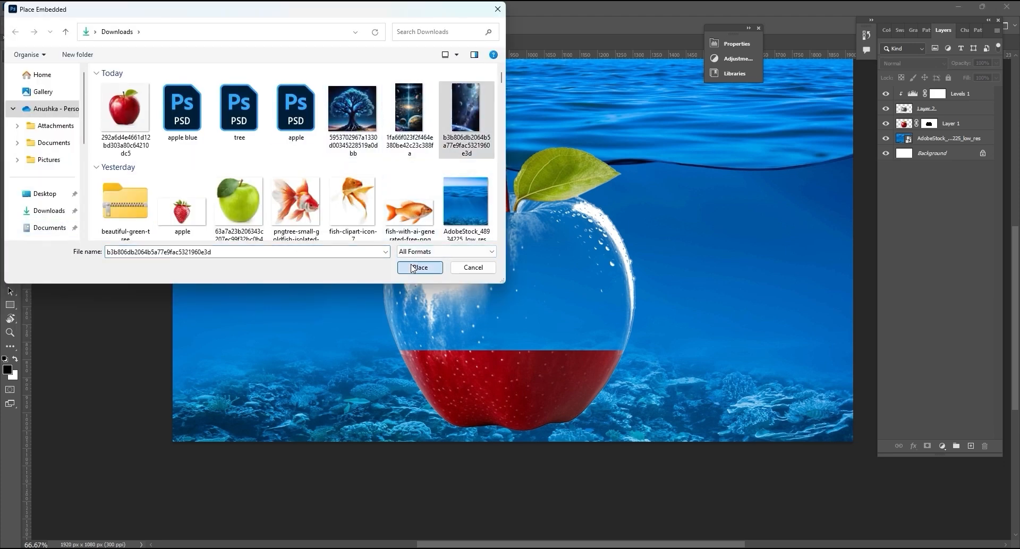
pyautogui.rightClick(516, 214)
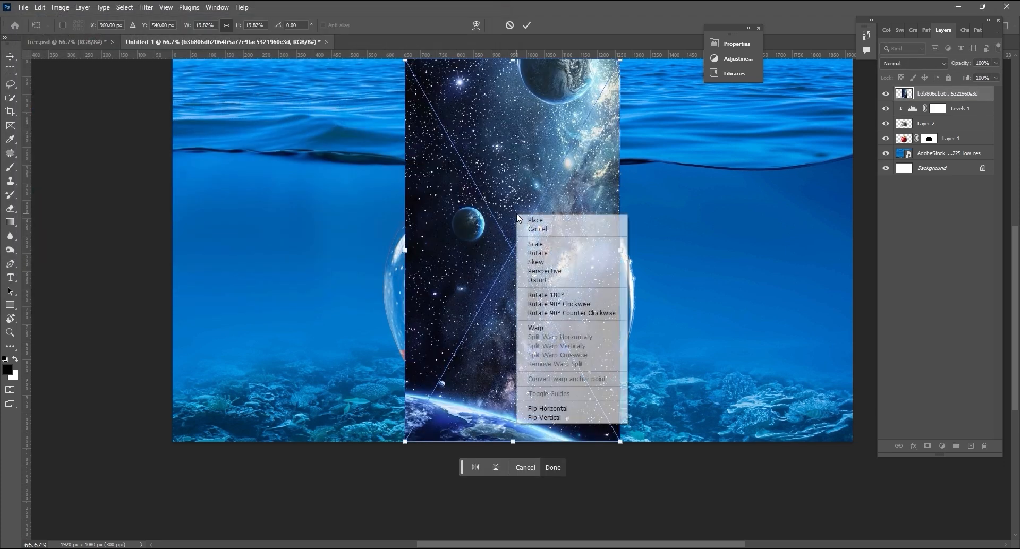
pyautogui.click(536, 305)
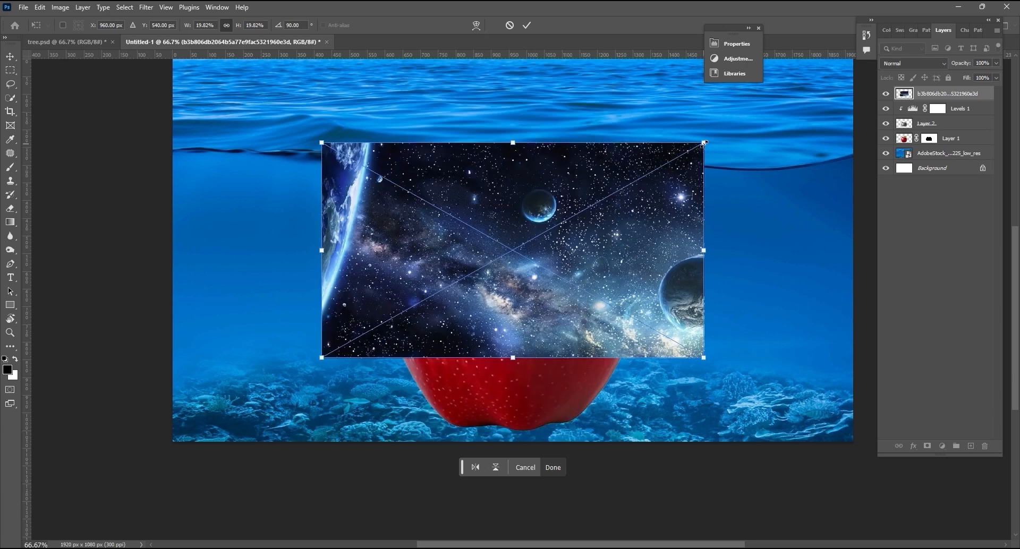
# Scale the space image to about 18.46% and position it over the apple body.
pyautogui.moveTo(704, 143); pyautogui.dragTo(662, 165)
pyautogui.moveTo(631, 279)
pyautogui.mouseDown()
pyautogui.moveTo(640, 329)
pyautogui.moveTo(635, 293)
pyautogui.mouseUp()
pyautogui.moveTo(498, 187); pyautogui.dragTo(499, 178)
pyautogui.moveTo(499, 378)
pyautogui.mouseDown()
pyautogui.moveTo(499, 343)
pyautogui.moveTo(502, 379)
pyautogui.mouseUp()
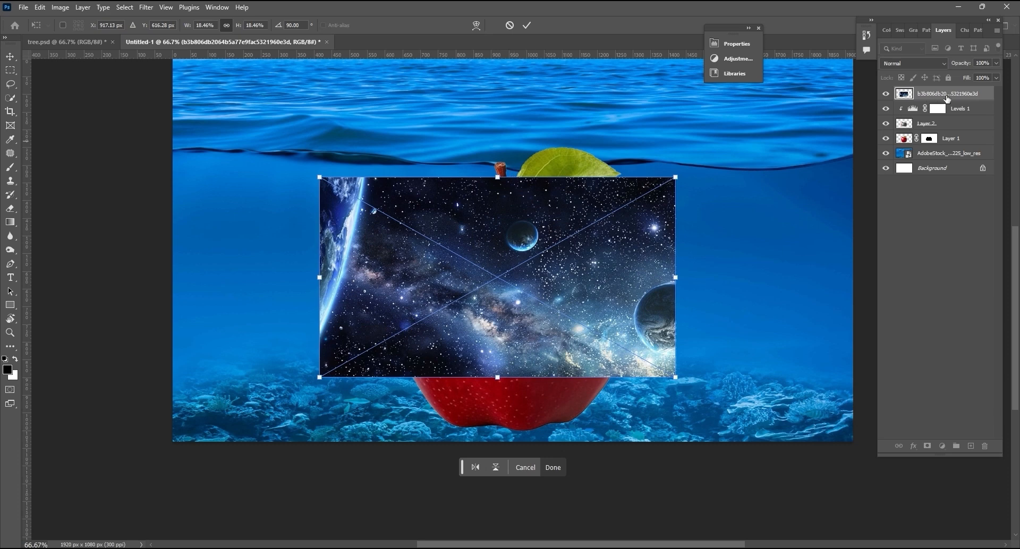
pyautogui.press('Return')
# Move the space image layer below Layer 1 in the layer stack, directly above the ocean image.
pyautogui.hotkey('ctrl', '[')
pyautogui.hotkey('ctrl', '[')
pyautogui.hotkey('ctrl', '[')
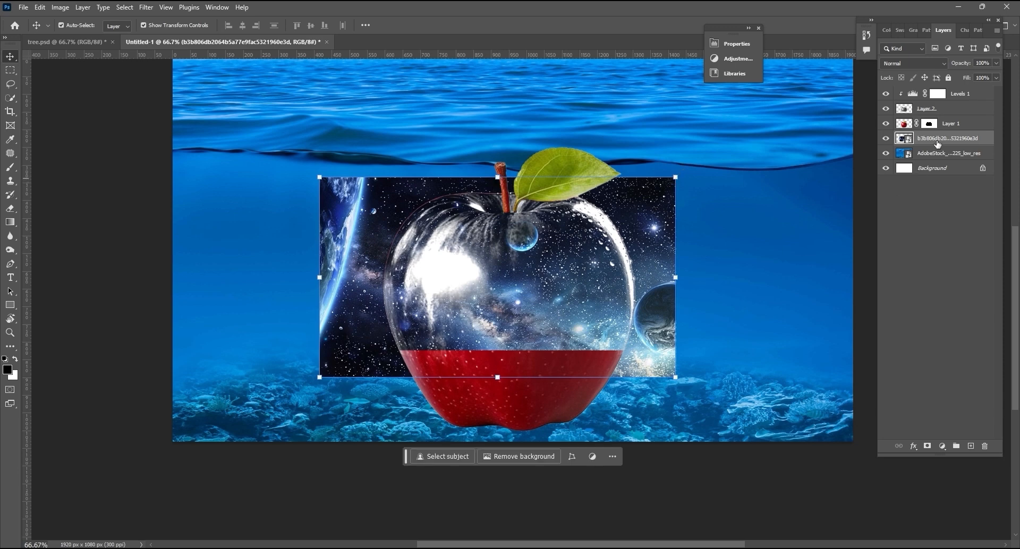
# Reduce the space image slightly and narrow it from both sides so it only just surrounds the apple body.
pyautogui.moveTo(938, 143); pyautogui.dragTo(971, 152)
pyautogui.moveTo(498, 376); pyautogui.dragTo(499, 371)
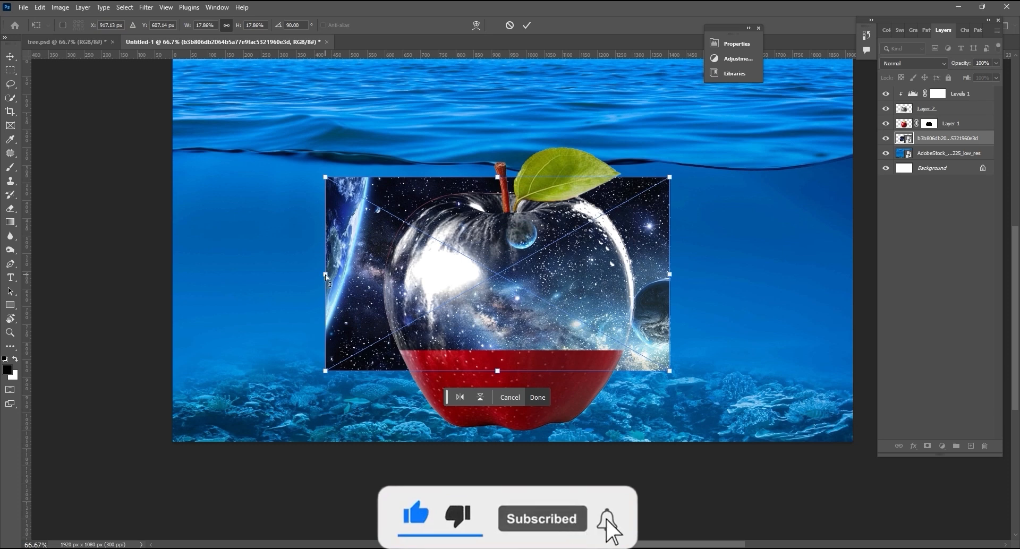
pyautogui.moveTo(327, 277); pyautogui.dragTo(370, 281)
pyautogui.moveTo(667, 275); pyautogui.dragTo(652, 277)
pyautogui.press('Return')
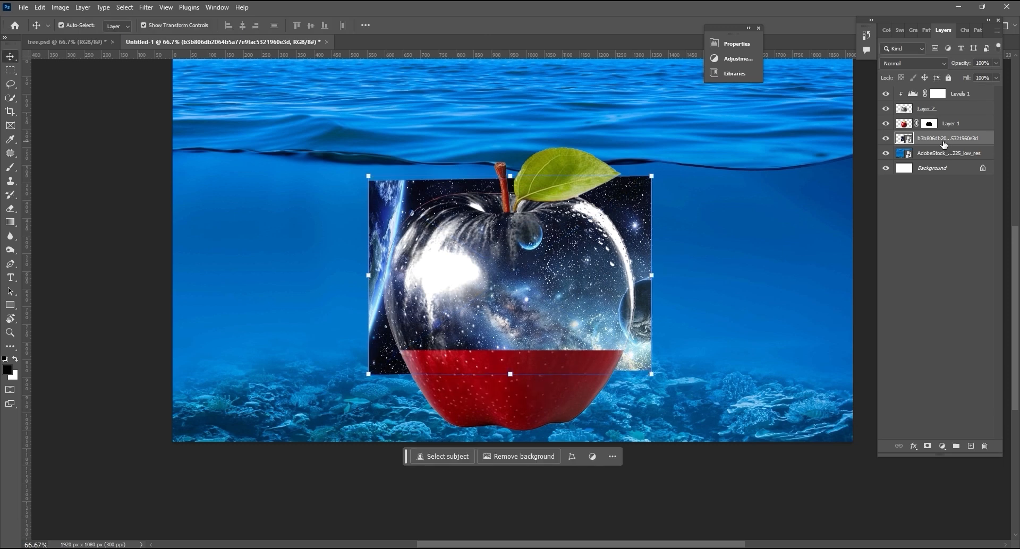
# Hide the space image with a layer mask inverted to black, and activate the Brush tool with white as foreground colour.
pyautogui.click(927, 447)
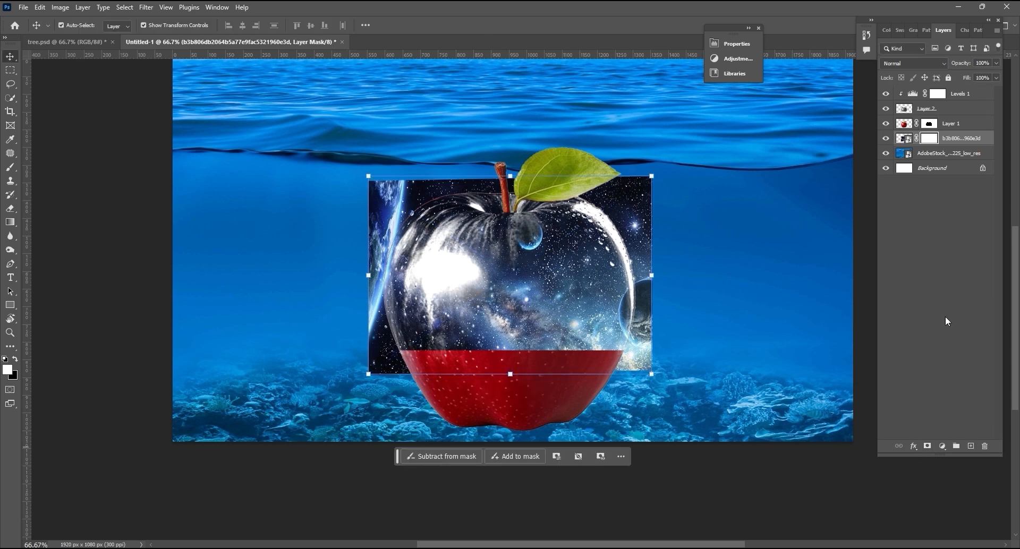
pyautogui.hotkey('ctrl', 'i')
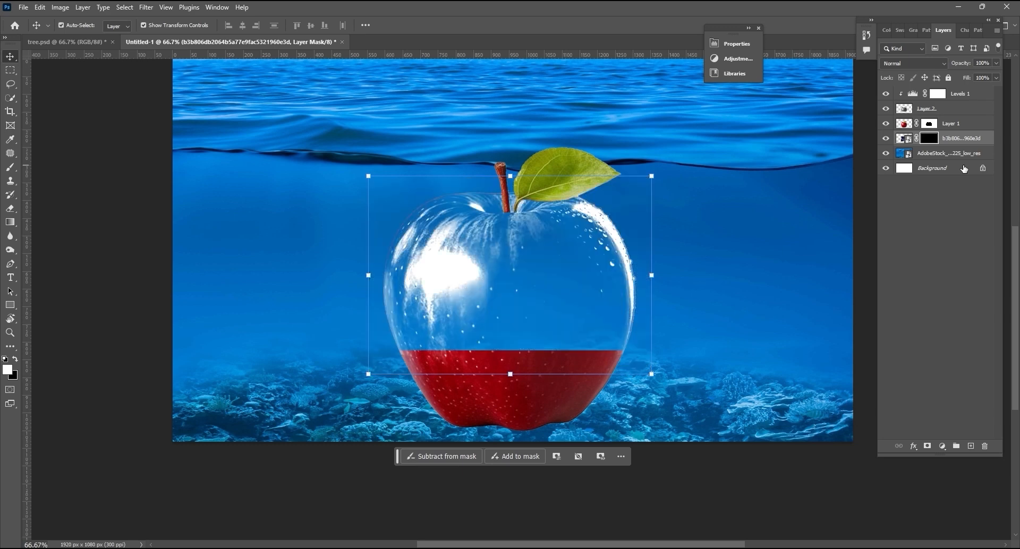
pyautogui.press('b')
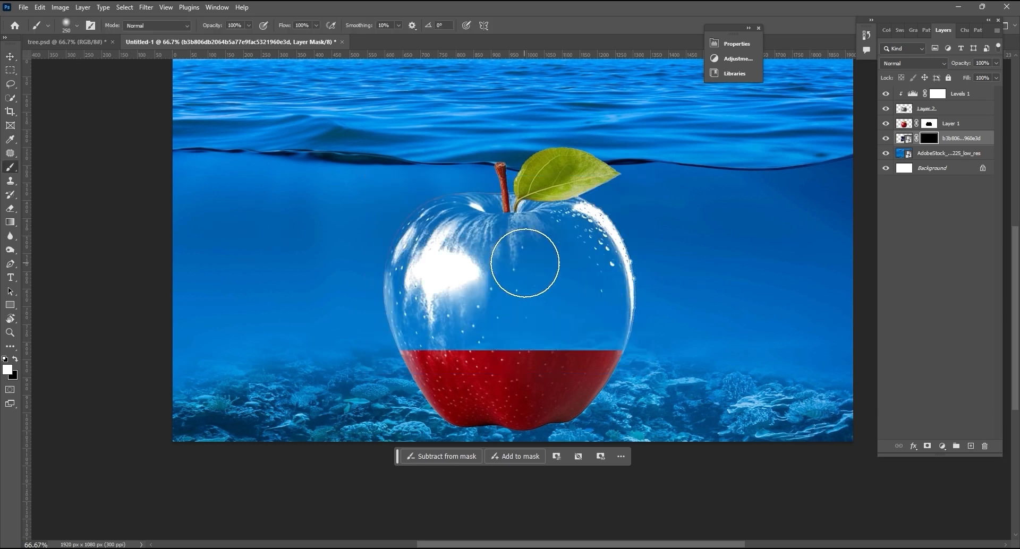
# Load the Layer 2 glass shape as a selection and move the space image layer above Layer 1, directly below Layer 2.
pyautogui.rightClick(905, 110)
pyautogui.click(947, 138)
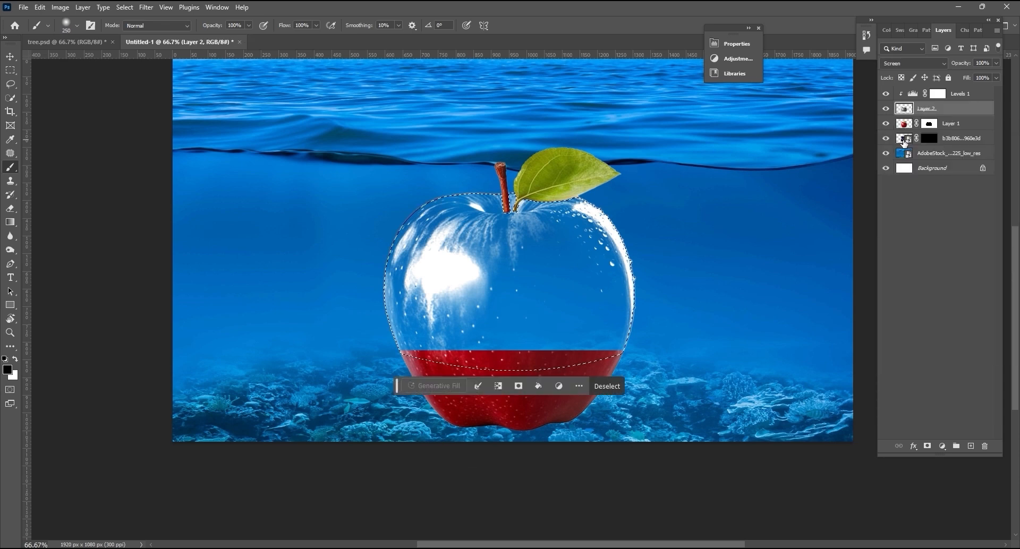
pyautogui.click(936, 142)
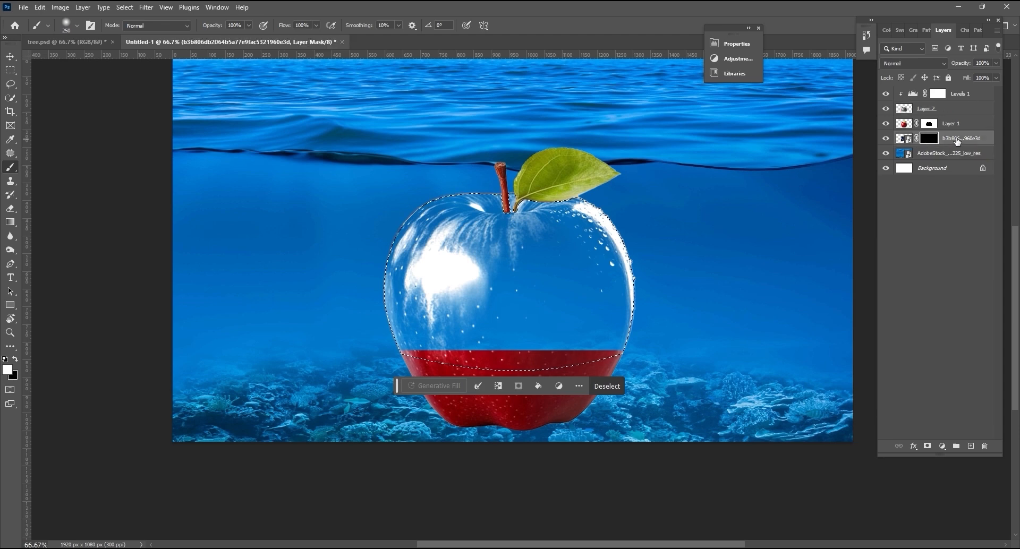
pyautogui.moveTo(957, 141); pyautogui.dragTo(928, 125)
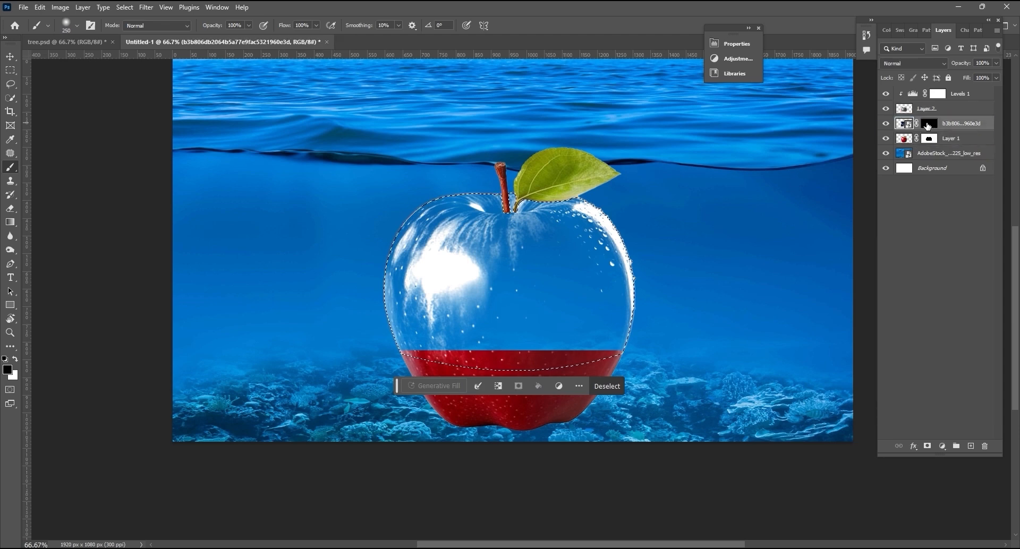
# Paint white on the space image's mask inside the selection to reveal the stars across the apple's glass body, then deselect.
pyautogui.click(928, 125)
pyautogui.press('x')
pyautogui.moveTo(576, 268)
pyautogui.mouseDown()
pyautogui.moveTo(536, 329)
pyautogui.moveTo(547, 229)
pyautogui.moveTo(563, 228)
pyautogui.moveTo(597, 259)
pyautogui.moveTo(597, 327)
pyautogui.moveTo(493, 326)
pyautogui.moveTo(437, 311)
pyautogui.moveTo(423, 258)
pyautogui.moveTo(405, 280)
pyautogui.moveTo(541, 267)
pyautogui.moveTo(405, 250)
pyautogui.mouseUp()
pyautogui.moveTo(603, 266); pyautogui.dragTo(416, 296)
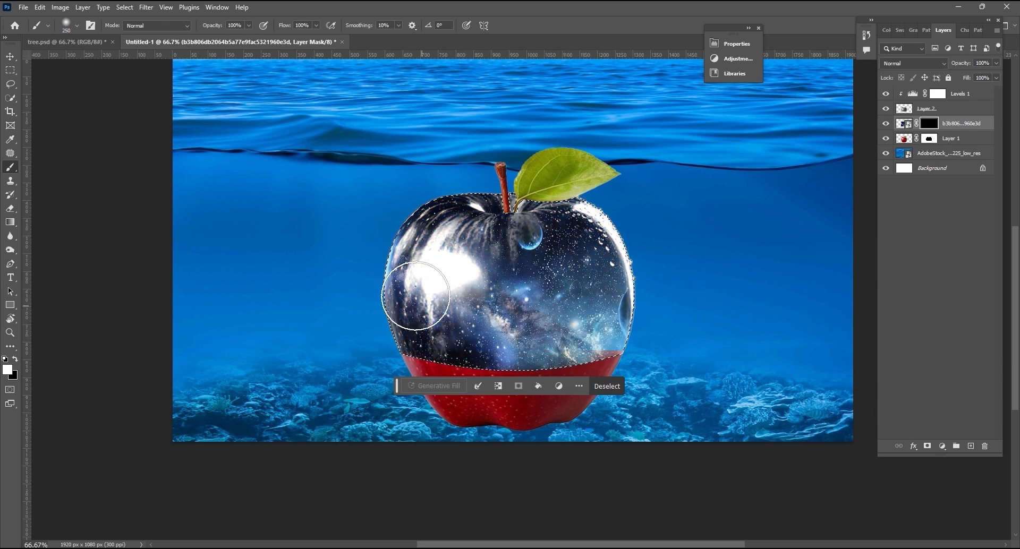
pyautogui.moveTo(577, 271); pyautogui.dragTo(474, 312)
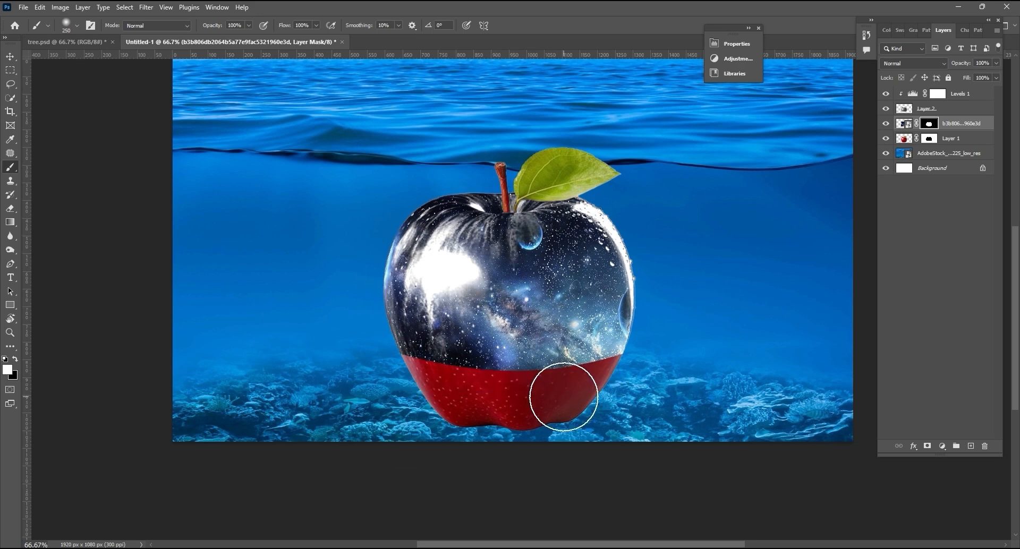
pyautogui.click(606, 386)
# Bring the masked glowing blue tree from the apple PSD file into the composite, above the Levels 1 layer.
pyautogui.click(980, 97)
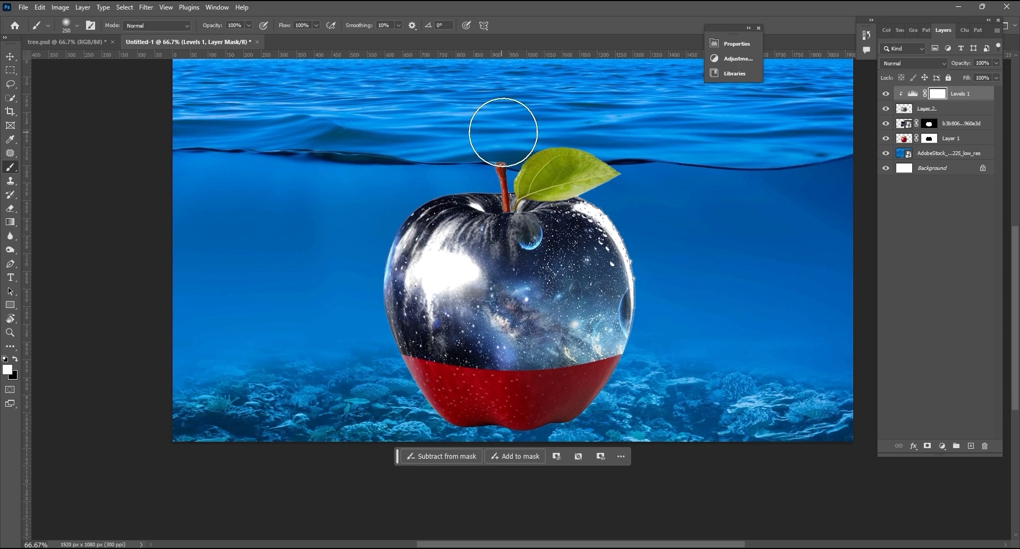
pyautogui.moveTo(598, 302); pyautogui.dragTo(571, 327)
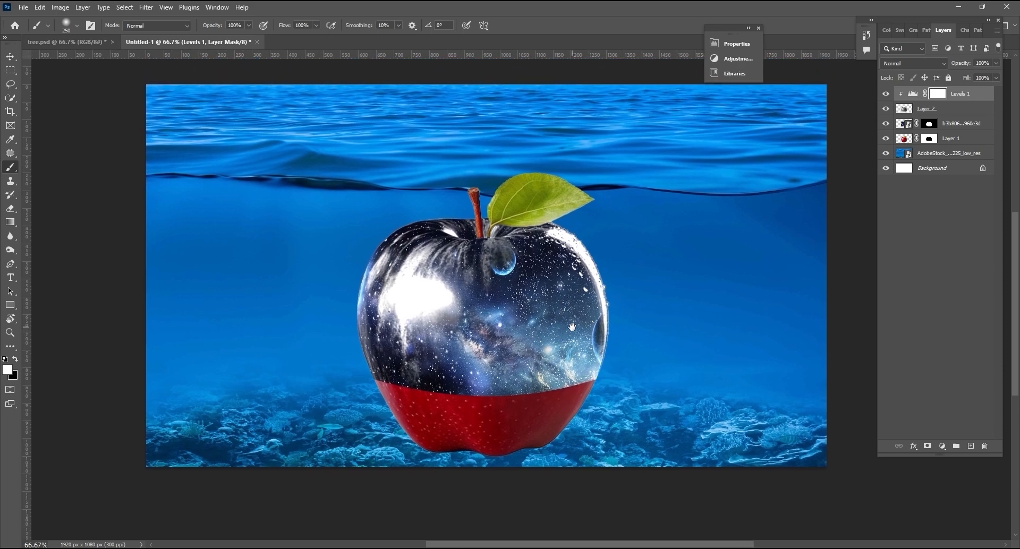
pyautogui.click(24, 7)
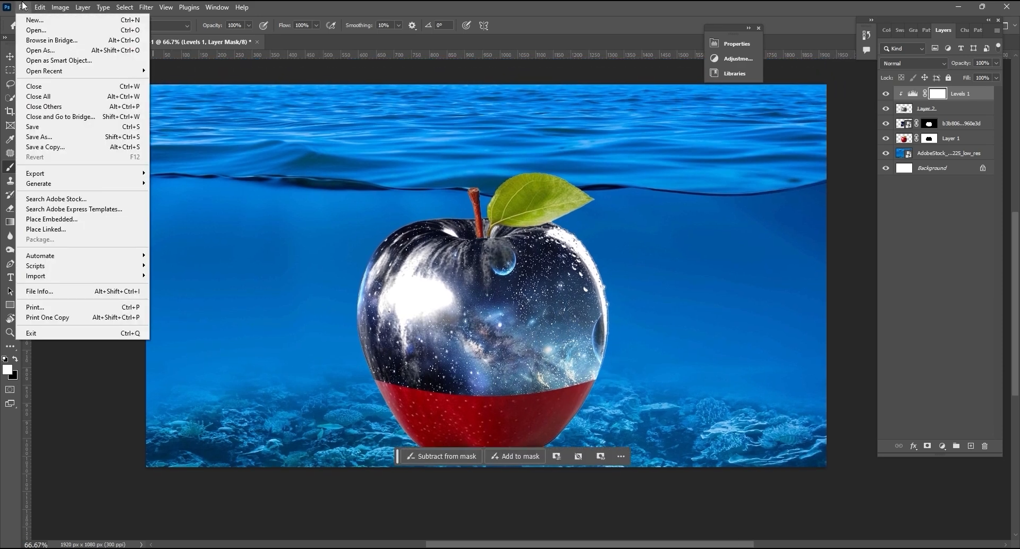
pyautogui.click(48, 219)
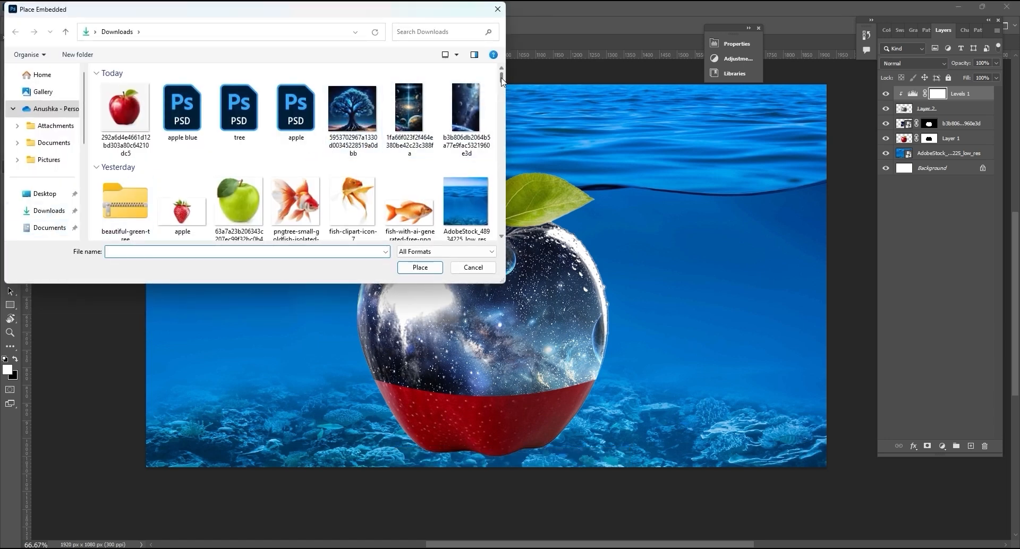
pyautogui.scroll(-2, 501, 80)
pyautogui.scroll(2, 502, 80)
pyautogui.click(366, 109)
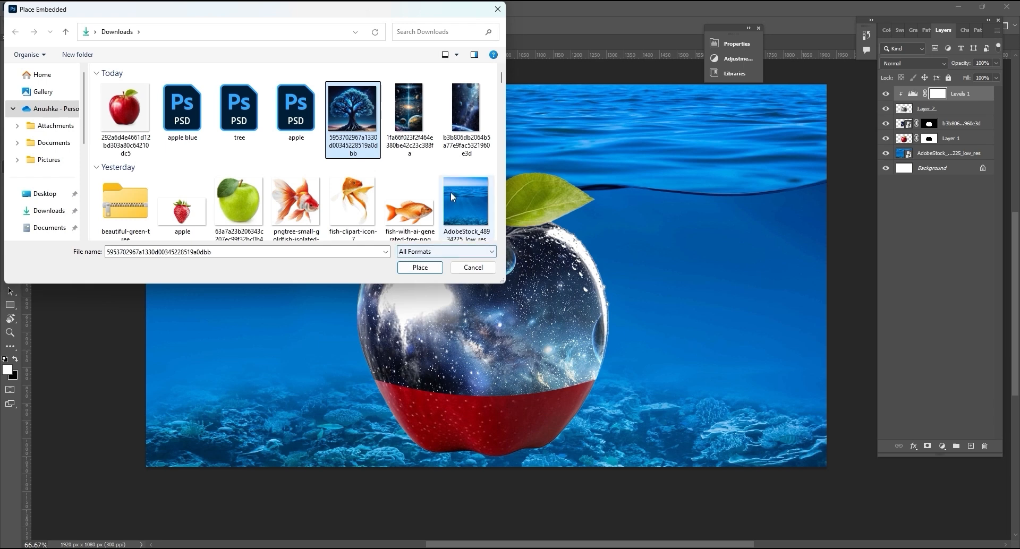
pyautogui.moveTo(501, 85)
pyautogui.mouseDown()
pyautogui.moveTo(502, 107)
pyautogui.moveTo(502, 83)
pyautogui.mouseUp()
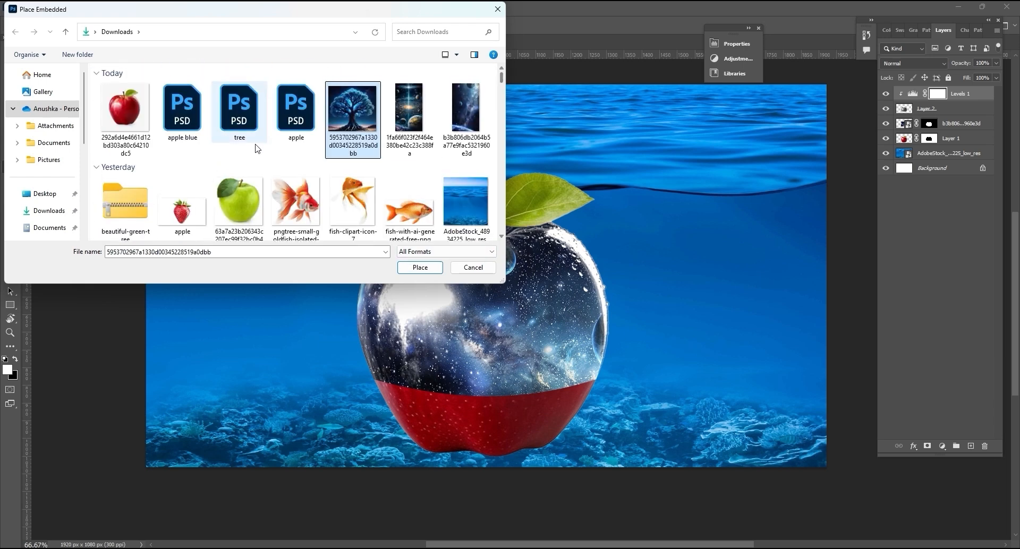
pyautogui.click(301, 110)
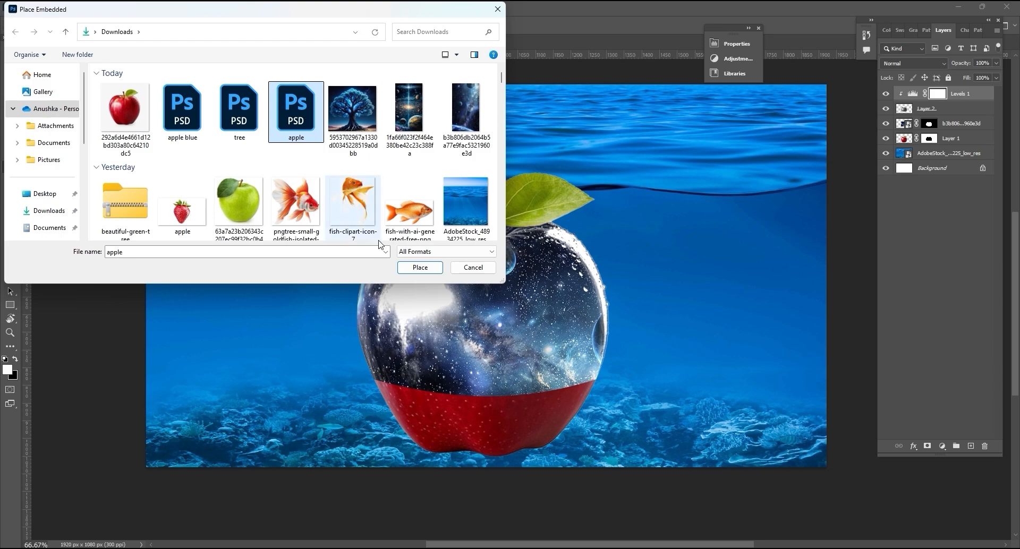
pyautogui.click(420, 267)
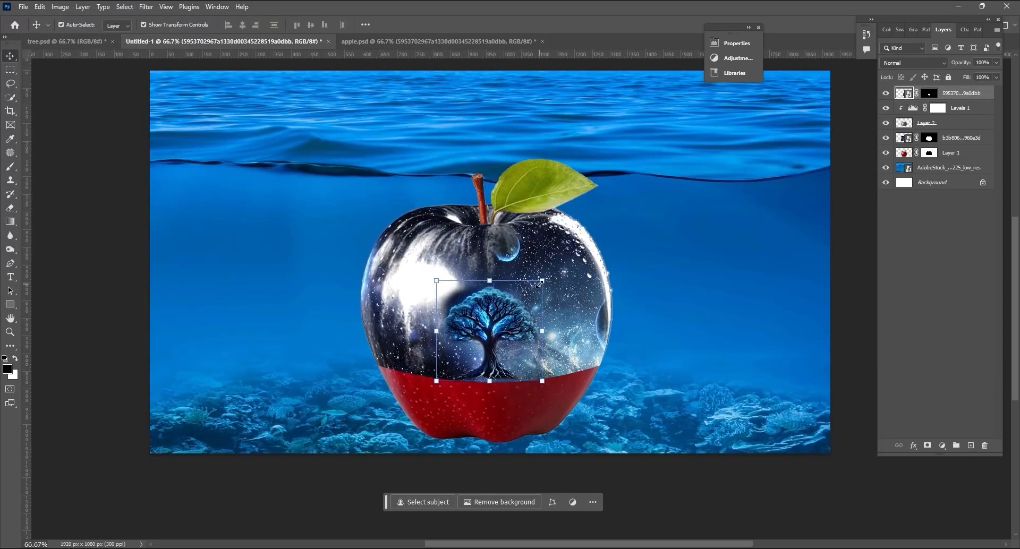
# Move the tree layer below Layer 2, directly above the space image layer.
pyautogui.moveTo(494, 281); pyautogui.dragTo(479, 290)
pyautogui.press('Return')
pyautogui.moveTo(972, 94); pyautogui.dragTo(972, 128)
pyautogui.click(509, 304)
pyautogui.hotkey('ctrl', 'z')
# Enlarge the tree until its crown fills the glass body and its roots reach over the red base, centred in the apple.
pyautogui.click(959, 126)
pyautogui.hotkey('ctrl', 't')
pyautogui.moveTo(501, 247); pyautogui.dragTo(501, 293)
pyautogui.moveTo(574, 272); pyautogui.dragTo(616, 231)
pyautogui.moveTo(523, 294); pyautogui.dragTo(503, 288)
pyautogui.click(672, 476)
pyautogui.click(955, 125)
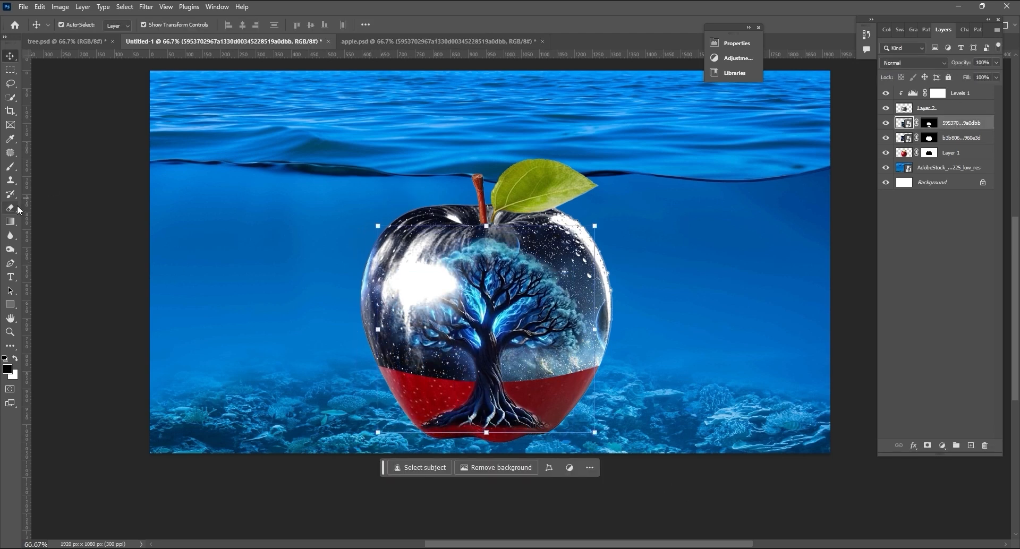
# Paint black on the tree layer's mask to hide the roots and lower trunk over the apple's red base.
pyautogui.click(929, 123)
pyautogui.press('b')
pyautogui.moveTo(433, 427); pyautogui.dragTo(468, 424)
pyautogui.hotkey('ctrl', 'z')
pyautogui.press('x')
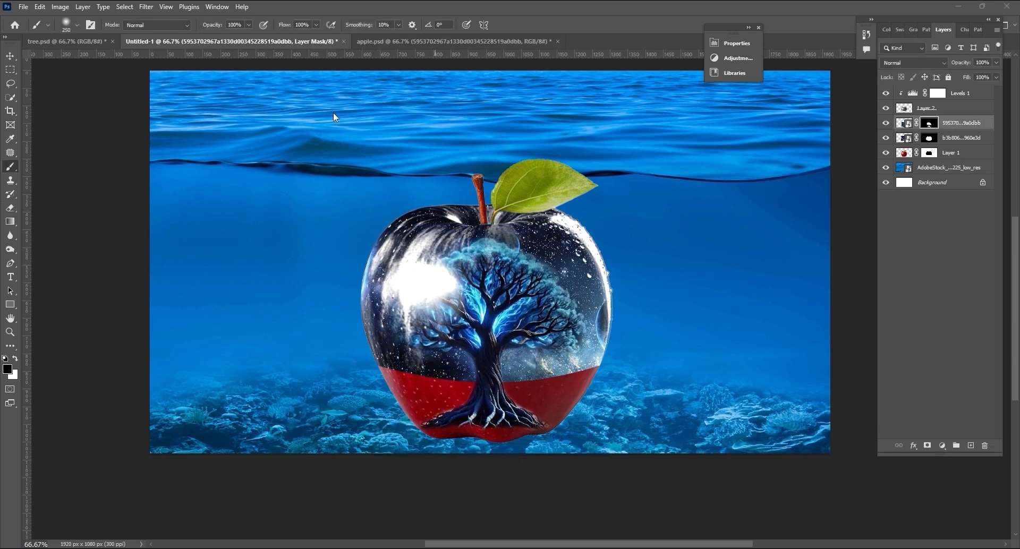
pyautogui.moveTo(499, 453)
pyautogui.mouseDown()
pyautogui.moveTo(554, 439)
pyautogui.moveTo(478, 431)
pyautogui.mouseUp()
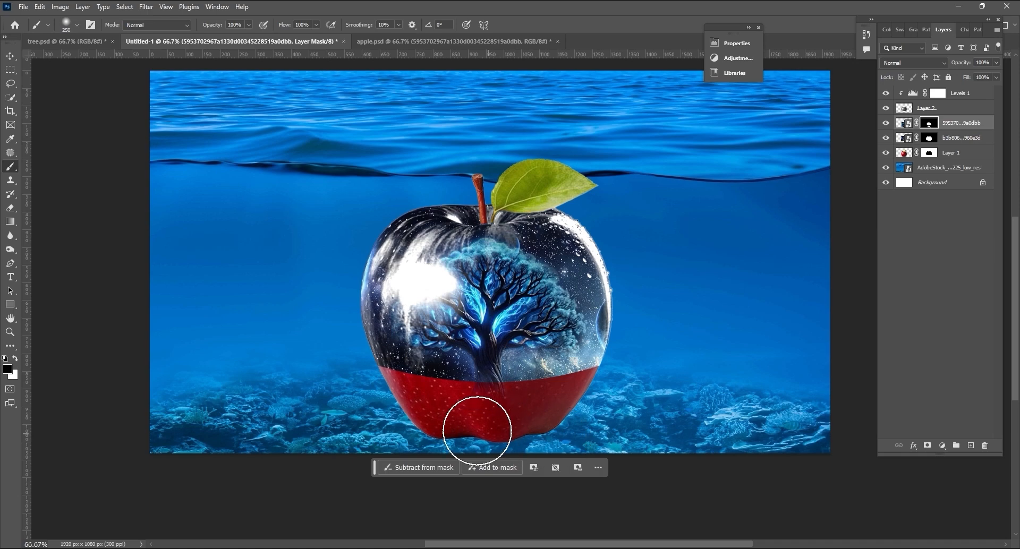
# Reduce the brush to 80 and paint white on the tree mask to restore the trunk base at the red edge.
pyautogui.press('x')
pyautogui.press('[')
pyautogui.press('[')
pyautogui.press('[')
pyautogui.press('[')
pyautogui.press('[')
pyautogui.press('[')
pyautogui.press('[')
pyautogui.moveTo(478, 362); pyautogui.dragTo(479, 372)
pyautogui.scroll(2, 513, 386)
pyautogui.press('x')
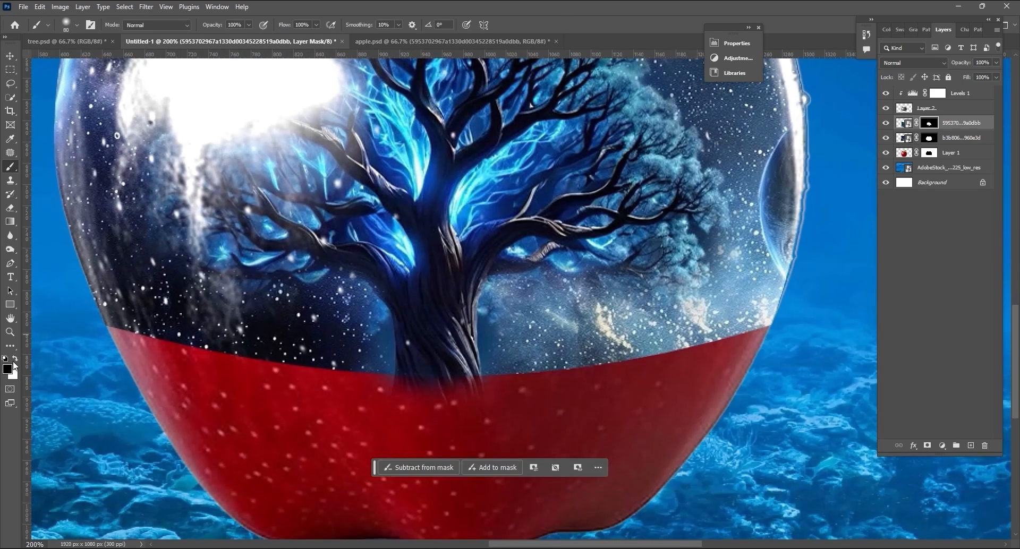
# Reduce the brush to 35 and paint black on the tree mask to trim the trunk along the curved red edge.
pyautogui.press('[')
pyautogui.press('[')
pyautogui.press('[')
pyautogui.press('[')
pyautogui.press('[')
pyautogui.press('[')
pyautogui.press('[')
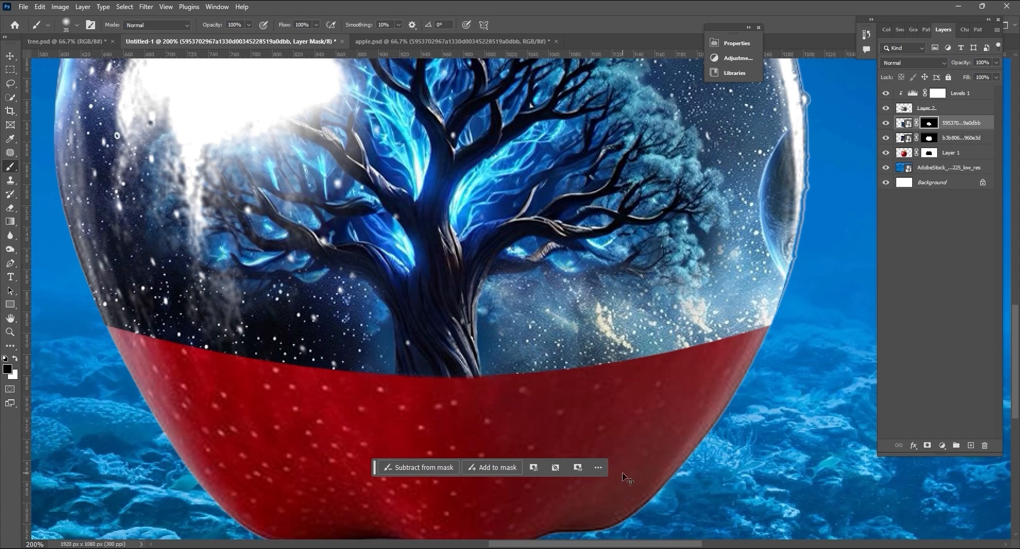
# Set the tree layer's blend mode to Hard Light, then deselect the layer with the Move tool.
pyautogui.hotkey('ctrl', '-')
pyautogui.moveTo(588, 259); pyautogui.dragTo(600, 335)
pyautogui.hotkey('ctrl', '-')
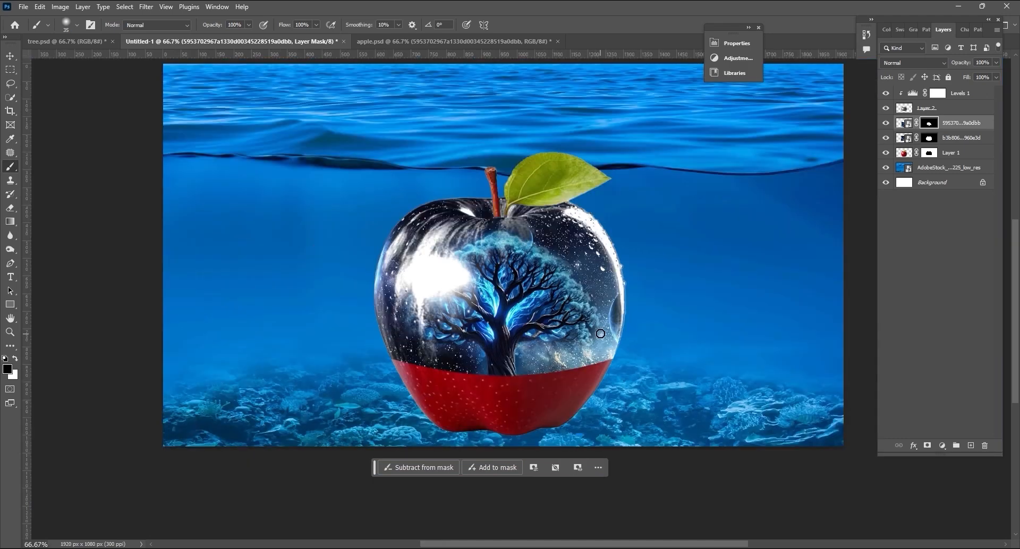
pyautogui.moveTo(626, 285)
pyautogui.mouseDown()
pyautogui.moveTo(636, 317)
pyautogui.moveTo(630, 296)
pyautogui.moveTo(628, 324)
pyautogui.mouseUp()
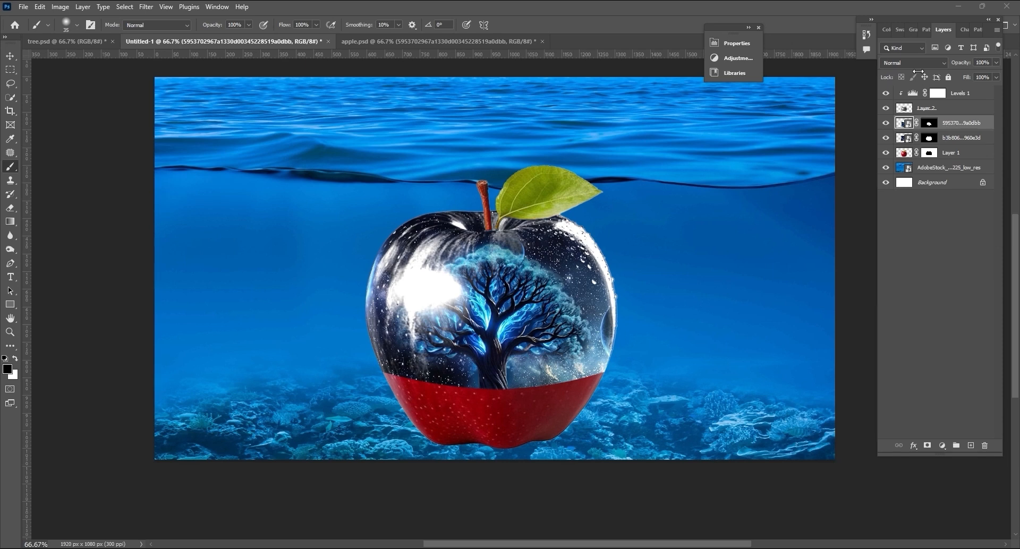
pyautogui.click(917, 60)
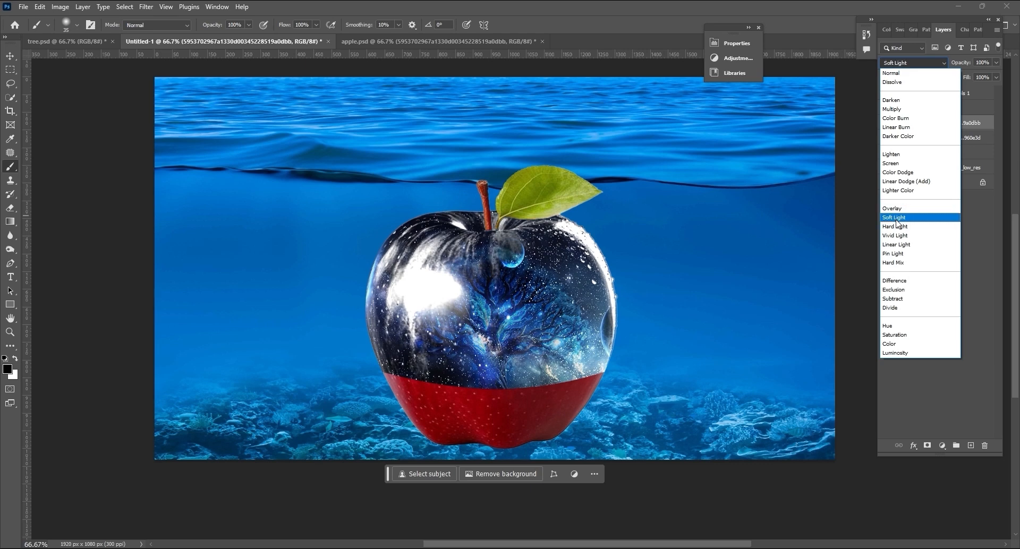
pyautogui.click(895, 227)
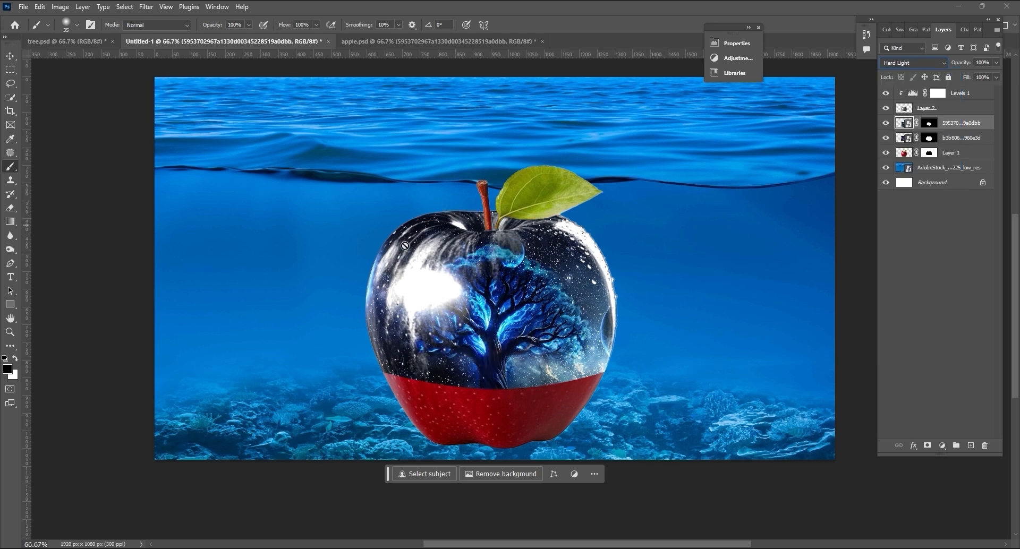
pyautogui.click(16, 57)
pyautogui.click(108, 262)
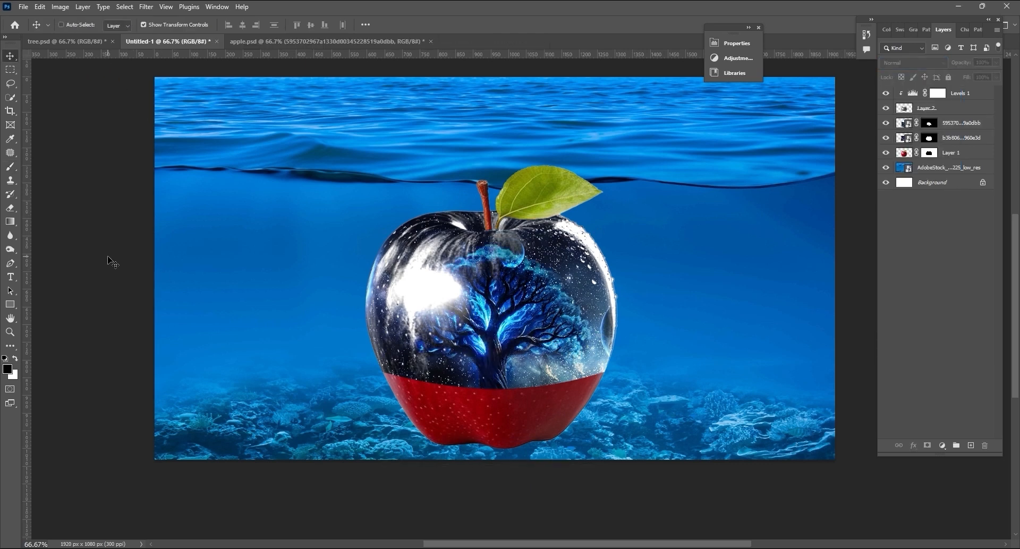
# Place the fish-clipart-icon-7 image as an embedded object, shrink it and position it in the water left of the apple.
pyautogui.hotkey('ctrl', '-')
pyautogui.click(22, 6)
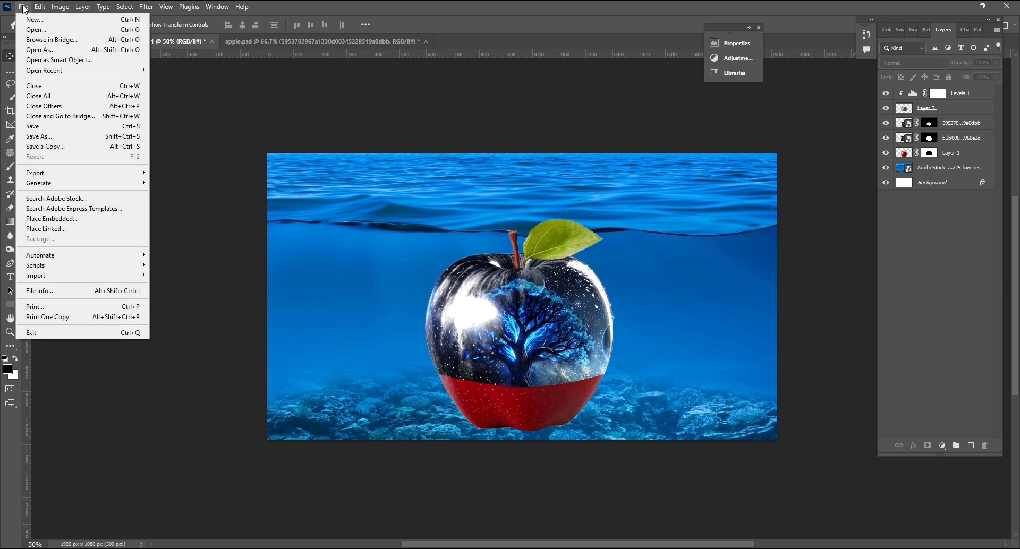
pyautogui.click(62, 218)
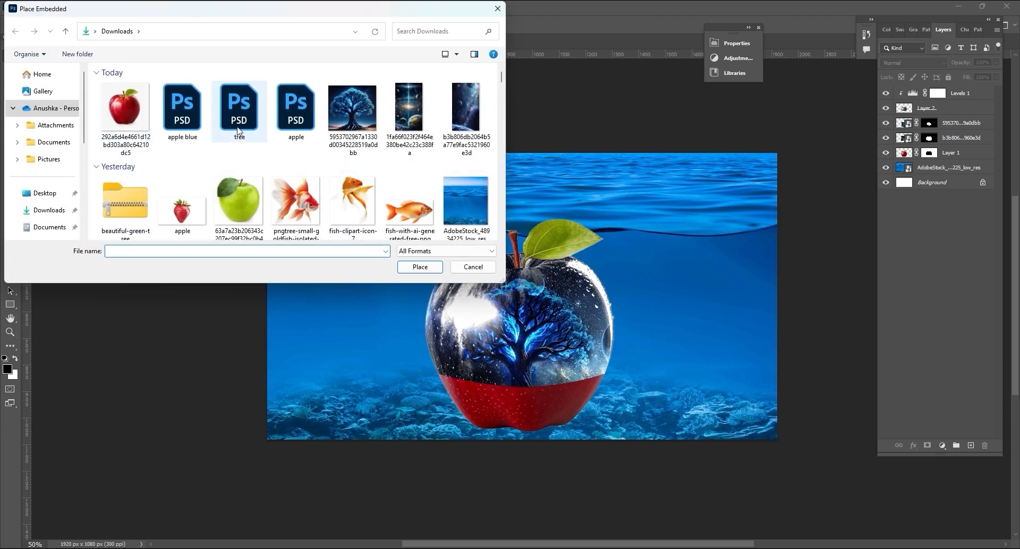
pyautogui.click(344, 196)
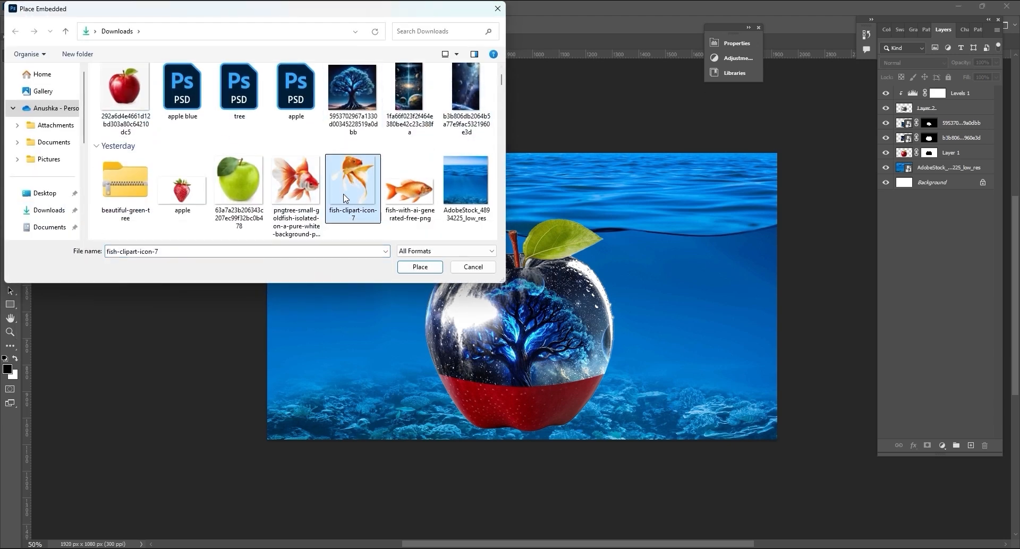
pyautogui.click(420, 267)
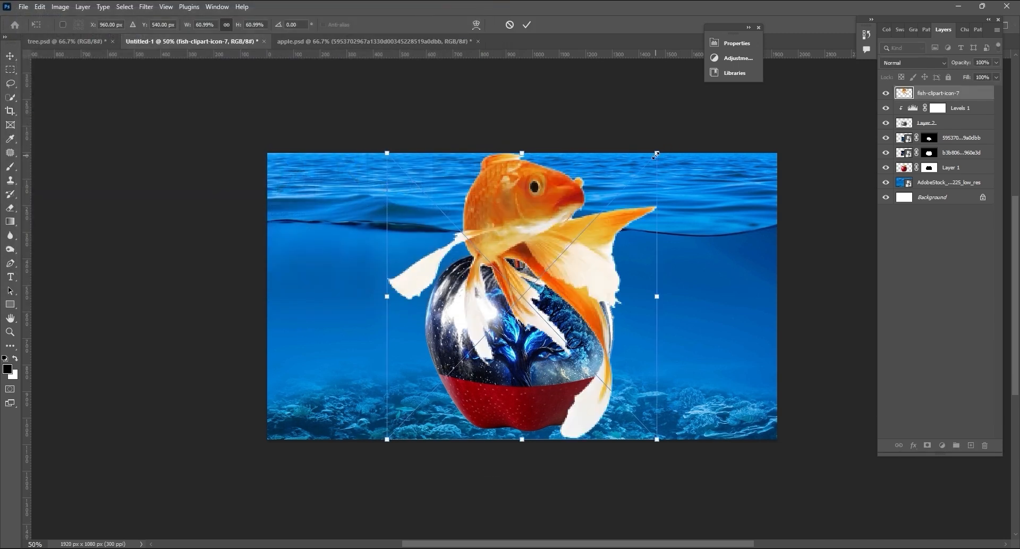
pyautogui.moveTo(657, 153); pyautogui.dragTo(502, 317)
pyautogui.moveTo(454, 341); pyautogui.dragTo(390, 267)
pyautogui.press('Return')
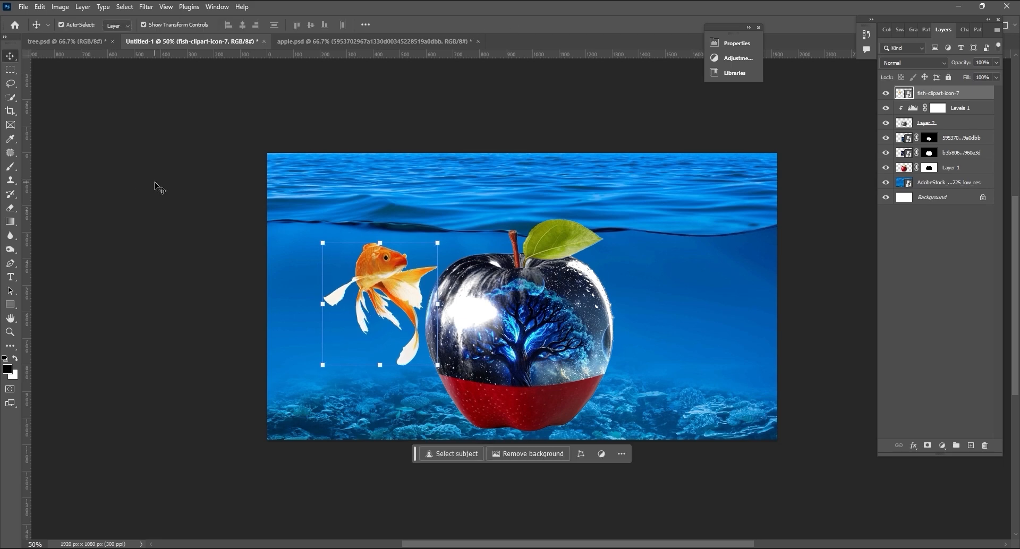
# Place the fish-with-ai-generated-free-png image, scale it to 3.47% and position it right of the apple, just below the waterline.
pyautogui.click(23, 7)
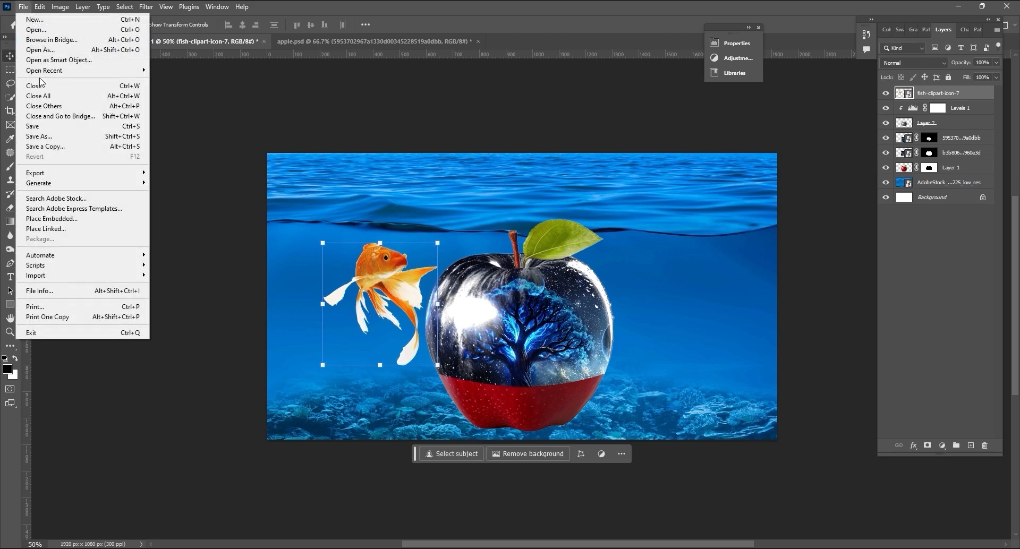
pyautogui.click(61, 218)
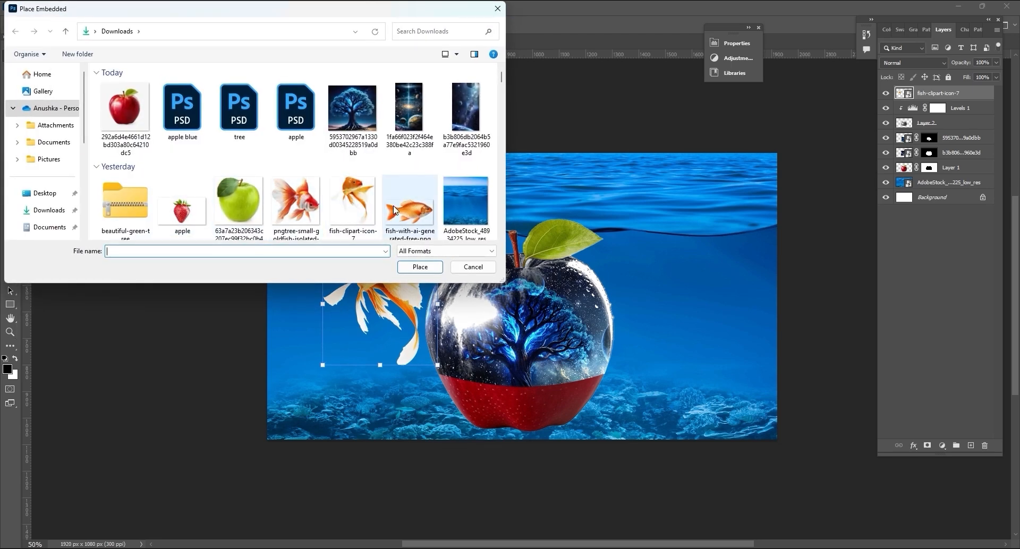
pyautogui.click(405, 232)
pyautogui.click(420, 267)
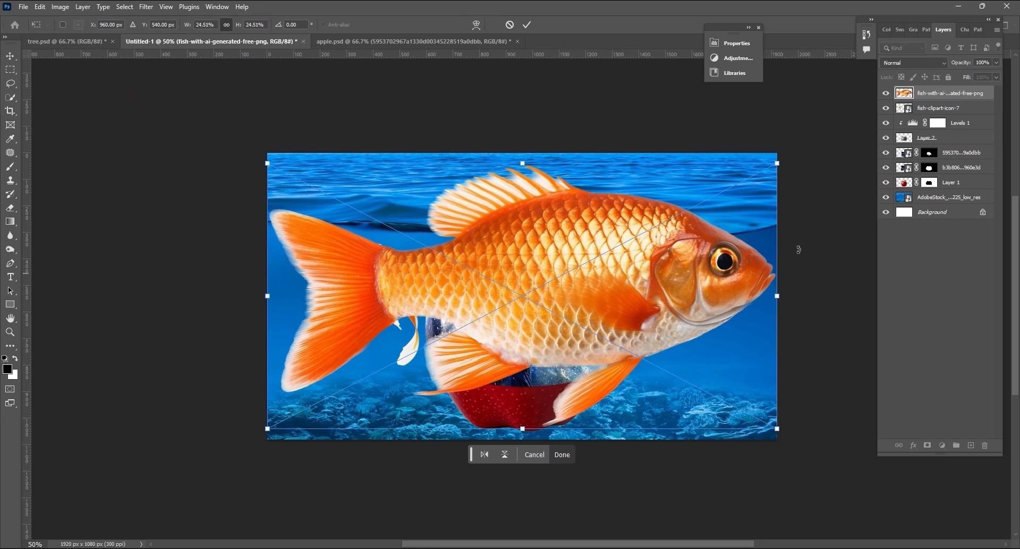
pyautogui.moveTo(778, 175); pyautogui.dragTo(313, 348)
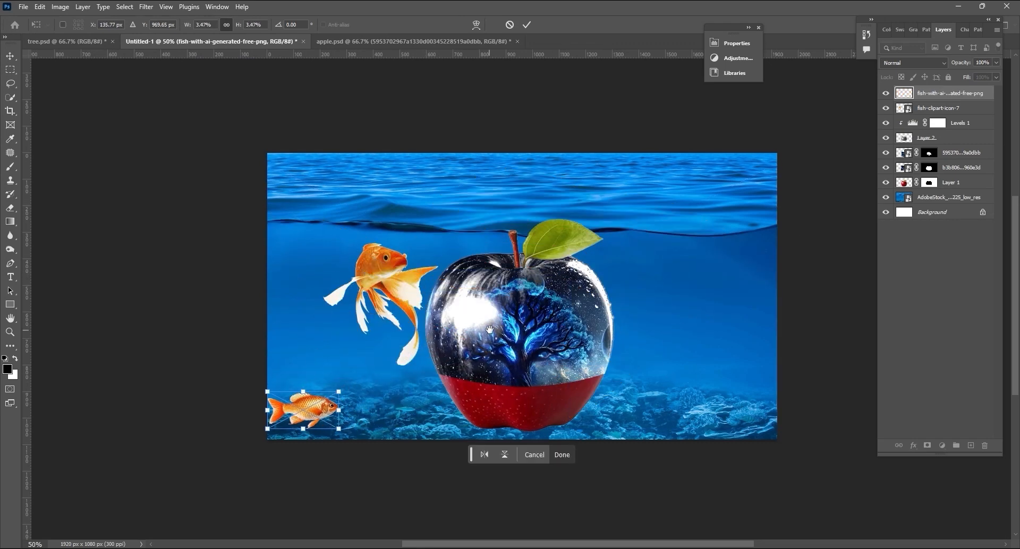
pyautogui.moveTo(489, 329); pyautogui.dragTo(465, 354)
pyautogui.moveTo(291, 447); pyautogui.dragTo(636, 295)
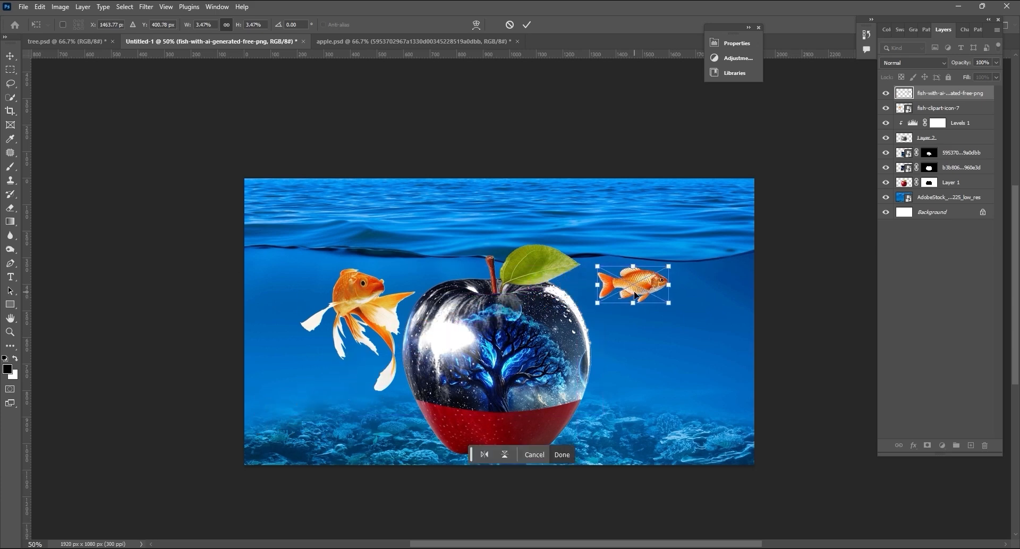
pyautogui.hotkey('ctrl', '+')
pyautogui.hotkey('ctrl', '+')
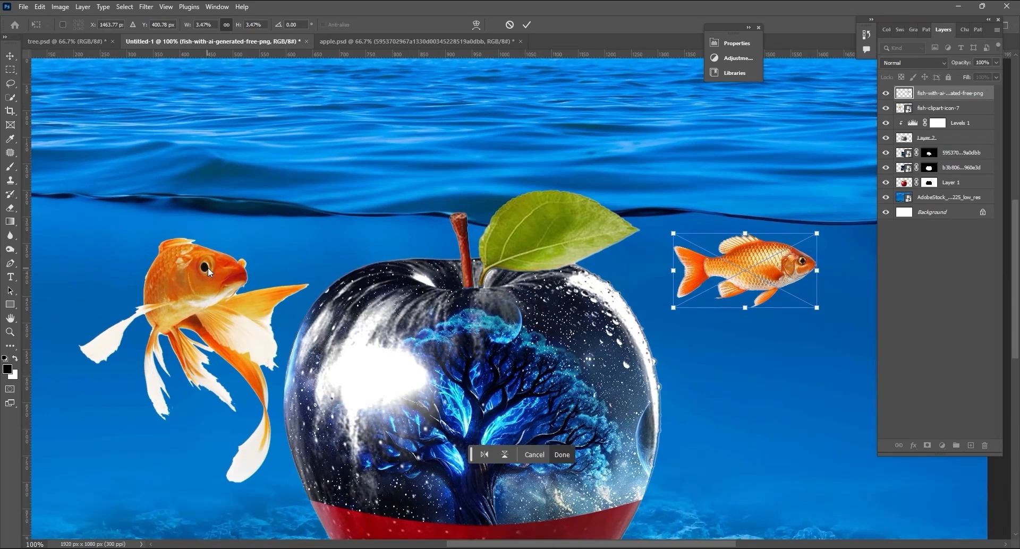
pyautogui.press('Return')
# Scale the fish-clipart-icon-7 fish down to 8.15% and position it far left of the apple, just below the waterline.
pyautogui.click(216, 275)
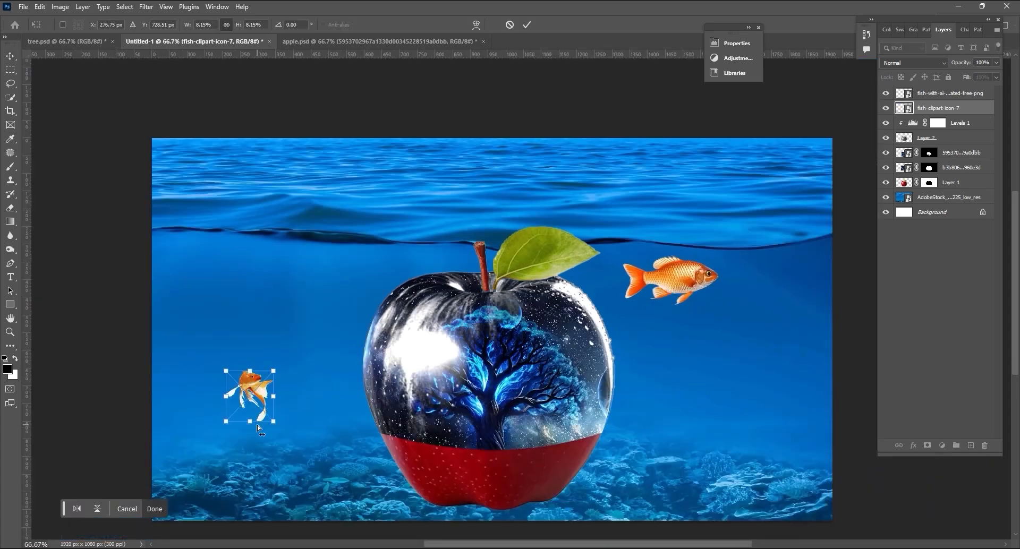
pyautogui.moveTo(250, 399); pyautogui.dragTo(198, 278)
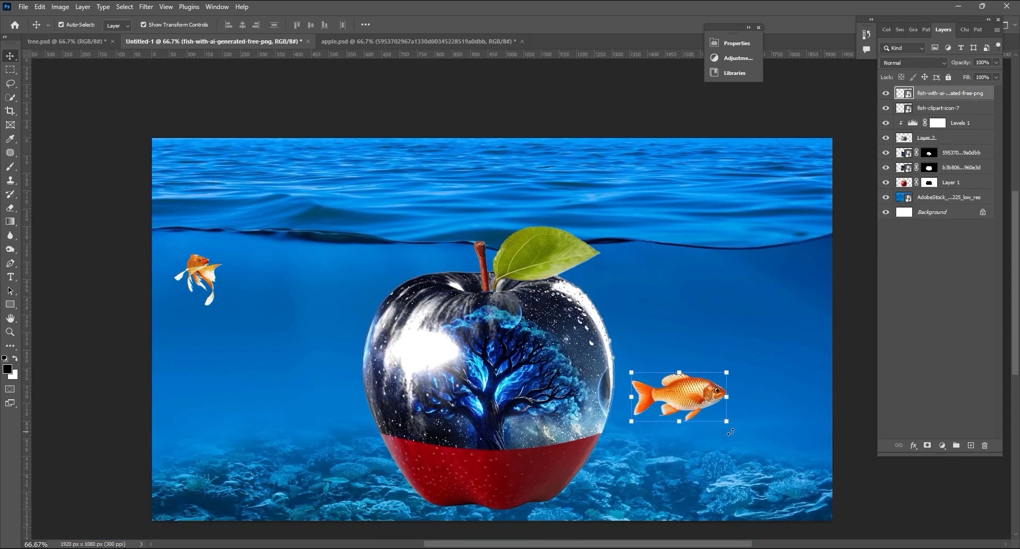
# Shrink and tilt the fish-with-ai-generated fish right of the apple, and place a smaller rotated copy over the reef left of the apple.
pyautogui.moveTo(712, 367); pyautogui.dragTo(326, 429)
pyautogui.press('Return')
pyautogui.hotkey('ctrl', 't')
pyautogui.moveTo(349, 444); pyautogui.dragTo(326, 411)
pyautogui.moveTo(321, 428); pyautogui.dragTo(335, 440)
pyautogui.press('Return')
# Duplicate the fish-clipart-icon-7 fish to the reef right of the apple, flip it both ways and scale it to 5.45%.
pyautogui.moveTo(202, 269); pyautogui.dragTo(665, 439)
pyautogui.rightClick(653, 436)
pyautogui.hotkey('ctrl', 't')
pyautogui.rightClick(656, 441)
pyautogui.click(679, 424)
pyautogui.rightClick(656, 442)
pyautogui.click(684, 435)
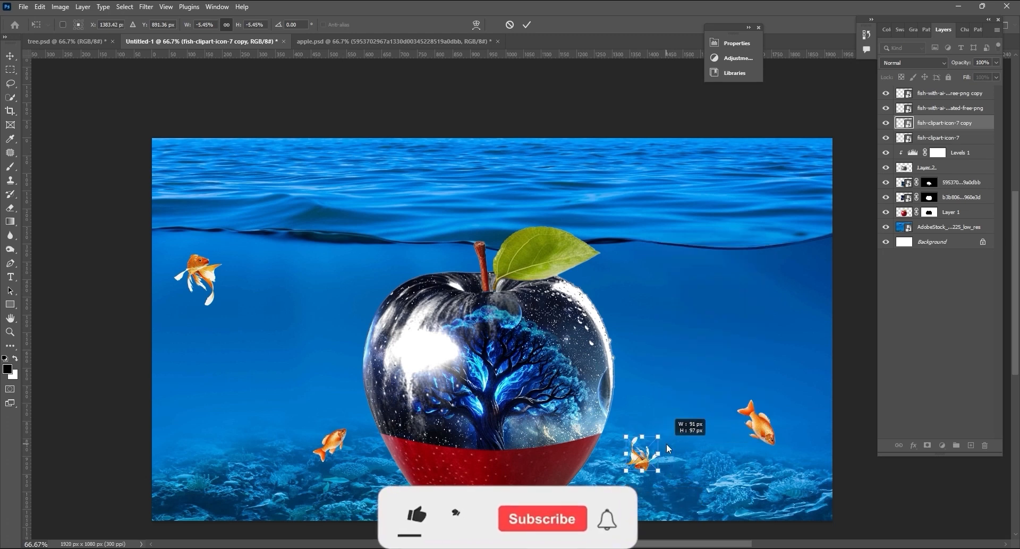
pyautogui.press('Return')
# Duplicate the fish-clipart-icon-7 fish into the mid-water right of the apple and shrink it.
pyautogui.click(197, 272)
pyautogui.moveTo(197, 272); pyautogui.dragTo(701, 334)
pyautogui.hotkey('ctrl', 't')
pyautogui.moveTo(726, 316); pyautogui.dragTo(707, 344)
pyautogui.press('Return')
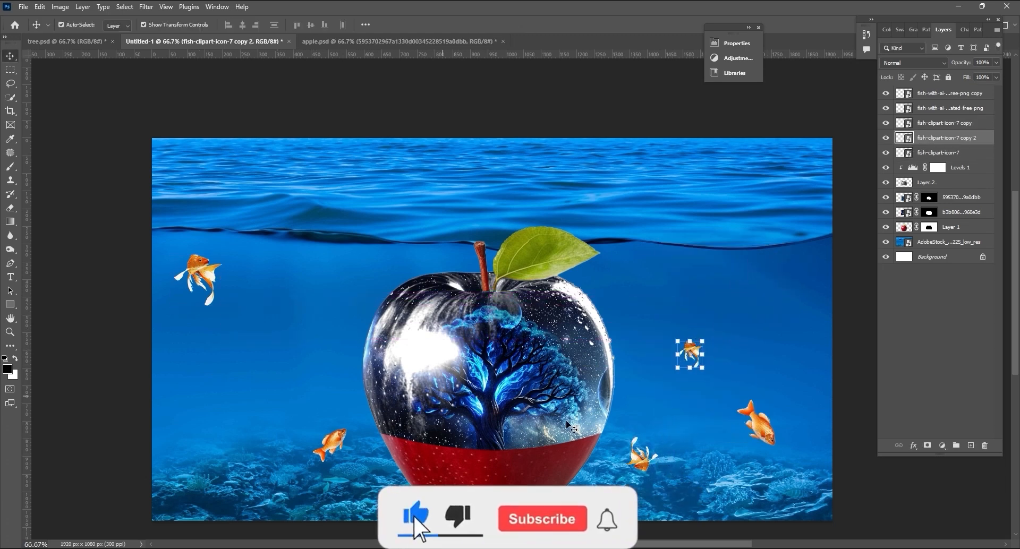
# Duplicate the small goldfish left of the apple's base to the far-left mid-water, shrink it and flip it.
pyautogui.moveTo(334, 448); pyautogui.dragTo(205, 379)
pyautogui.rightClick(198, 386)
pyautogui.hotkey('ctrl', 't')
pyautogui.rightClick(198, 375)
pyautogui.click(211, 373)
pyautogui.press('Return')
# Place a small flipped copy of the fish-clipart-icon-7 fish on the seabed beside the left of the apple's base.
pyautogui.moveTo(198, 272); pyautogui.dragTo(402, 501)
pyautogui.rightClick(239, 499)
pyautogui.click(243, 485)
pyautogui.press('Return')
# Duplicate the goldfish left of the apple's base straight up beside the apple's upper left side and flip it.
pyautogui.moveTo(334, 445); pyautogui.dragTo(328, 322)
pyautogui.hotkey('ctrl', 't')
pyautogui.rightClick(330, 289)
pyautogui.click(346, 484)
pyautogui.moveTo(346, 323); pyautogui.dragTo(339, 322)
pyautogui.press('Return')
# Duplicate the fish-clipart-icon-7 fish to the edge of the reef at lower left, flipped both ways at 4.94% scale.
pyautogui.moveTo(200, 273); pyautogui.dragTo(248, 453)
pyautogui.rightClick(295, 393)
pyautogui.click(306, 387)
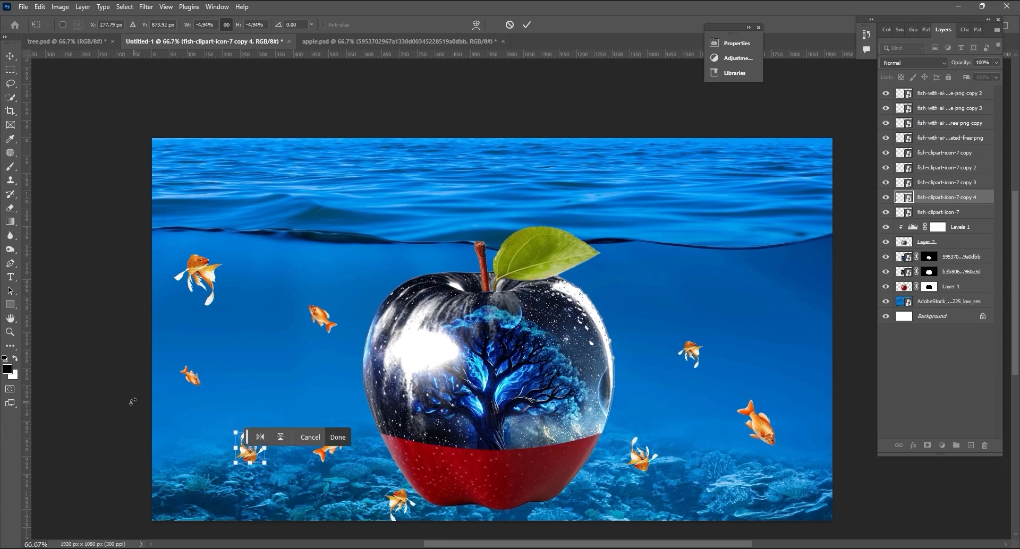
pyautogui.press('Return')
# Duplicate the large goldfish on the right up toward the waterline, then shrink and rotate the copy.
pyautogui.moveTo(757, 423); pyautogui.dragTo(784, 288)
pyautogui.hotkey('ctrl', 't')
pyautogui.moveTo(792, 264); pyautogui.dragTo(787, 285)
pyautogui.moveTo(784, 324); pyautogui.dragTo(688, 270)
# Place another goldfish copy on the seabed right of the apple's base, scaled to 0.95% and rotated to about -157°.
pyautogui.moveTo(775, 298); pyautogui.dragTo(642, 510)
pyautogui.press('Return')
pyautogui.moveTo(648, 509); pyautogui.dragTo(637, 509)
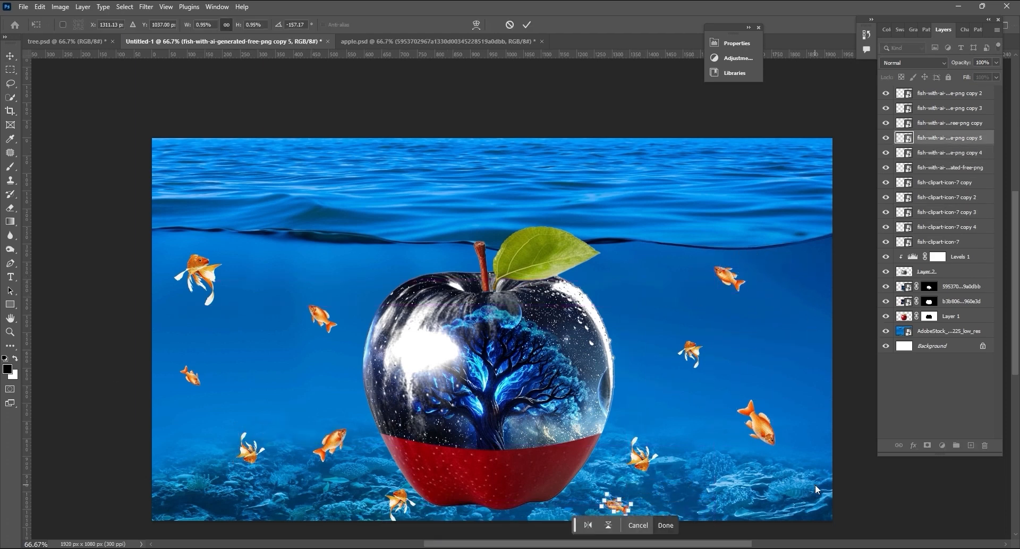
pyautogui.press('Return')
# Duplicate a fish-clipart-icon-7 copy from right of the apple to just below the leaf tip, and flip it.
pyautogui.rightClick(626, 273)
pyautogui.keyDown('alt'); pyautogui.moveTo(691, 351); pyautogui.dragTo(636, 288); pyautogui.keyUp('alt')
pyautogui.click(634, 282)
pyautogui.hotkey('ctrl', 't')
pyautogui.rightClick(633, 281)
pyautogui.click(653, 488)
pyautogui.press('Return')
# Duplicate the goldfish left of the apple's base up into the left mid-water and shrink the copy.
pyautogui.click(335, 443)
pyautogui.hotkey('ctrl', 'z')
pyautogui.moveTo(336, 443); pyautogui.dragTo(262, 351)
pyautogui.hotkey('ctrl', 't')
pyautogui.press('Return')
pyautogui.click(372, 531)
# Duplicate the large right goldfish once down onto the reef and once up near the right edge, resizing and rotating the copy.
pyautogui.click(759, 429)
pyautogui.keyDown('alt'); pyautogui.moveTo(757, 425); pyautogui.dragTo(712, 484); pyautogui.keyUp('alt')
pyautogui.click(760, 420)
pyautogui.keyDown('alt'); pyautogui.moveTo(759, 420); pyautogui.dragTo(800, 319); pyautogui.keyUp('alt')
pyautogui.moveTo(817, 355); pyautogui.dragTo(823, 309)
pyautogui.moveTo(816, 311); pyautogui.dragTo(798, 323)
pyautogui.press('Return')
pyautogui.click(765, 356)
# Duplicate the fish-clipart-icon-7 fish down to the reef in the image's lower-left corner, then shrink and rotate it.
pyautogui.keyDown('alt'); pyautogui.moveTo(208, 262); pyautogui.dragTo(232, 536); pyautogui.keyUp('alt')
pyautogui.hotkey('ctrl', 't')
pyautogui.moveTo(176, 460); pyautogui.dragTo(188, 467)
pyautogui.moveTo(87, 376); pyautogui.dragTo(81, 410)
pyautogui.press('Return')
# Duplicate the goldfish left of the apple's base down onto the seabed and rotate the copy.
pyautogui.click(324, 460)
pyautogui.keyDown('alt'); pyautogui.moveTo(322, 460); pyautogui.dragTo(271, 516); pyautogui.keyUp('alt')
pyautogui.moveTo(289, 496); pyautogui.dragTo(334, 503)
pyautogui.press('Return')
# Duplicate the fish-clipart-icon-7 fish to the water near the apple's upper left, then shrink and rotate the copy.
pyautogui.moveTo(263, 291); pyautogui.dragTo(271, 364)
pyautogui.click(205, 226)
pyautogui.keyDown('alt'); pyautogui.moveTo(205, 226); pyautogui.dragTo(329, 226); pyautogui.keyUp('alt')
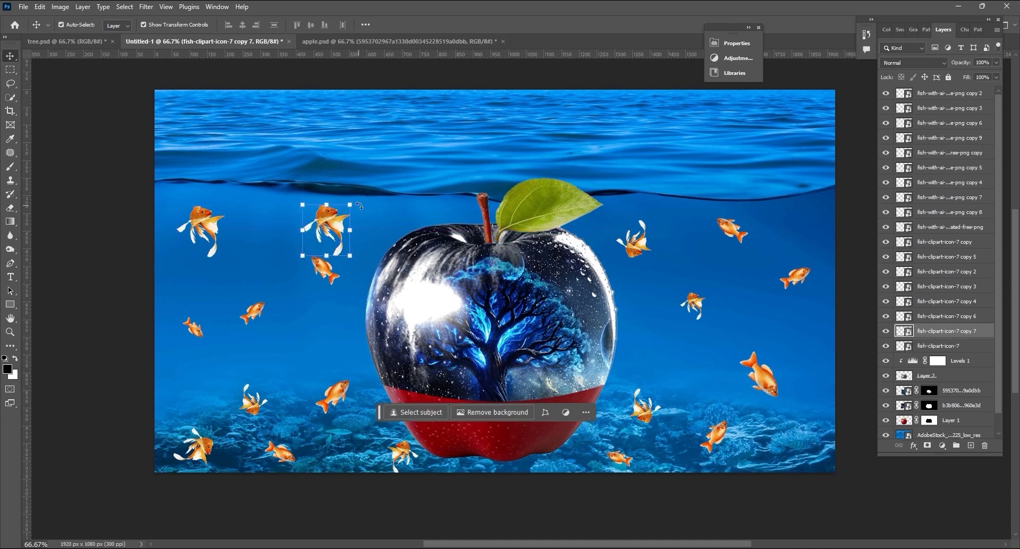
pyautogui.hotkey('ctrl', 't')
pyautogui.moveTo(302, 257); pyautogui.dragTo(326, 232)
pyautogui.moveTo(338, 220); pyautogui.dragTo(375, 209)
pyautogui.press('Return')
# Duplicate the goldfish beside the apple's upper left to just below the waterline on the left and rotate it upright.
pyautogui.click(327, 273)
pyautogui.moveTo(327, 273); pyautogui.dragTo(289, 255)
pyautogui.moveTo(296, 249); pyautogui.dragTo(295, 271)
pyautogui.press('Return')
# Duplicate the fish-clipart-icon-7 copy right of the apple to the mid-water just left of the apple and shrink it.
pyautogui.click(343, 431)
pyautogui.keyDown('alt'); pyautogui.moveTo(640, 451); pyautogui.dragTo(319, 374); pyautogui.keyUp('alt')
pyautogui.moveTo(337, 350); pyautogui.dragTo(333, 364)
pyautogui.press('Return')
# Duplicate the large right goldfish as a smaller rotated copy close to the apple's right side, then deselect it.
pyautogui.keyDown('alt'); pyautogui.moveTo(760, 417); pyautogui.dragTo(670, 391); pyautogui.keyUp('alt')
pyautogui.press('Return')
pyautogui.scroll(-1, 133, 393)
pyautogui.click(101, 340)
# Select all the fish layers and set their blend mode to Overlay.
pyautogui.click(961, 95)
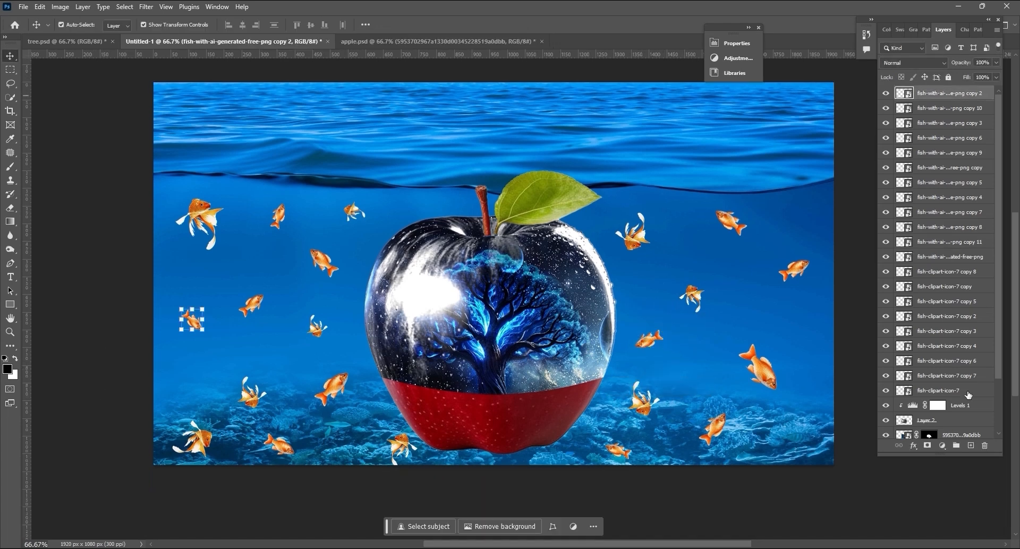
pyautogui.keyDown('shift'); pyautogui.click(968, 393); pyautogui.keyUp('shift')
pyautogui.click(946, 63)
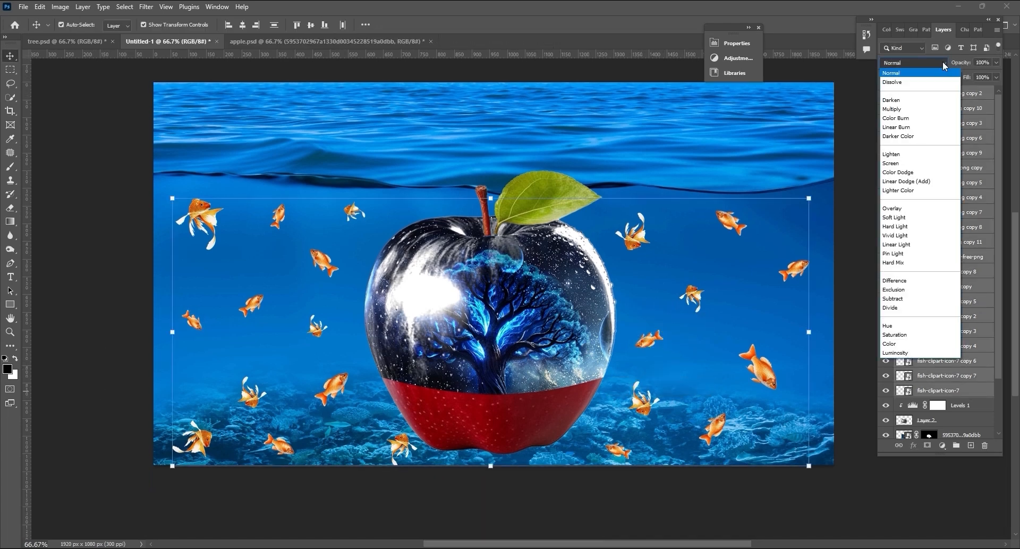
pyautogui.click(897, 210)
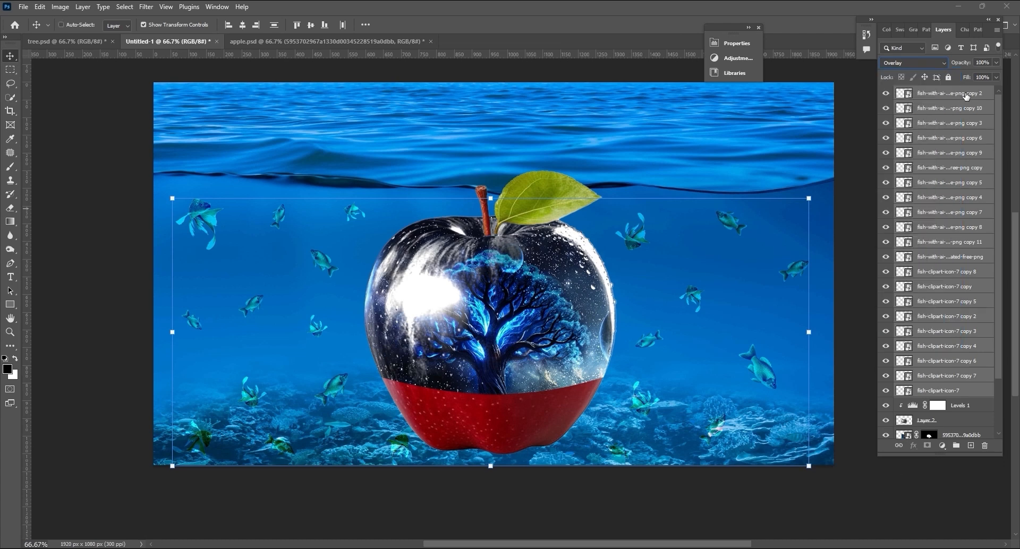
# Group the fish layers as "fish", set the group's blend mode to Overlay and deselect it.
pyautogui.hotkey('ctrl', 'g')
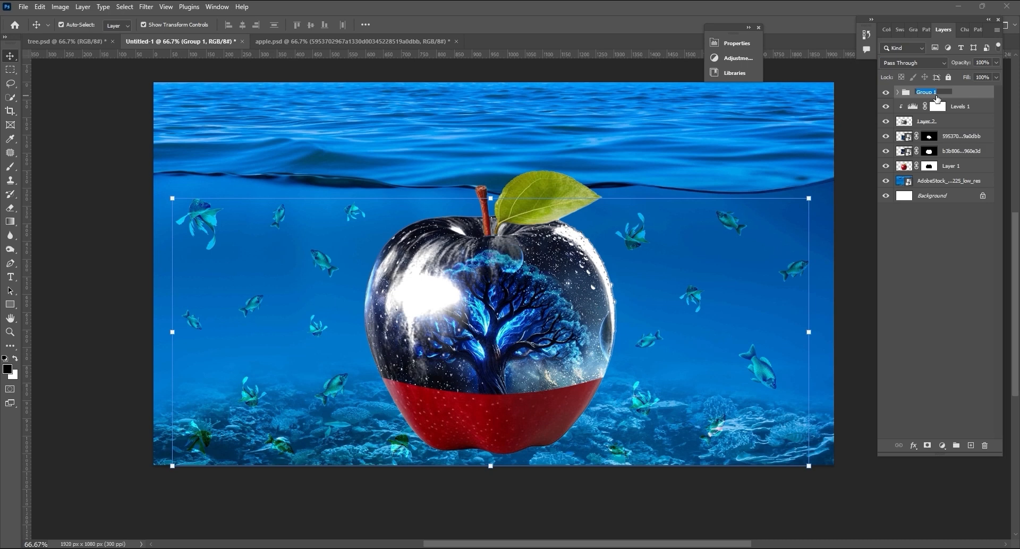
pyautogui.write('fish')
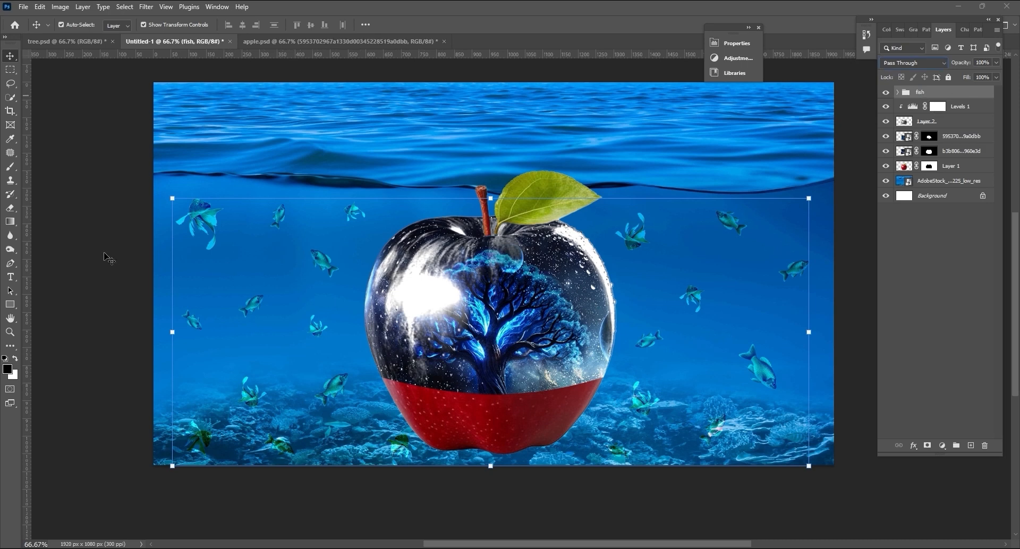
pyautogui.click(933, 62)
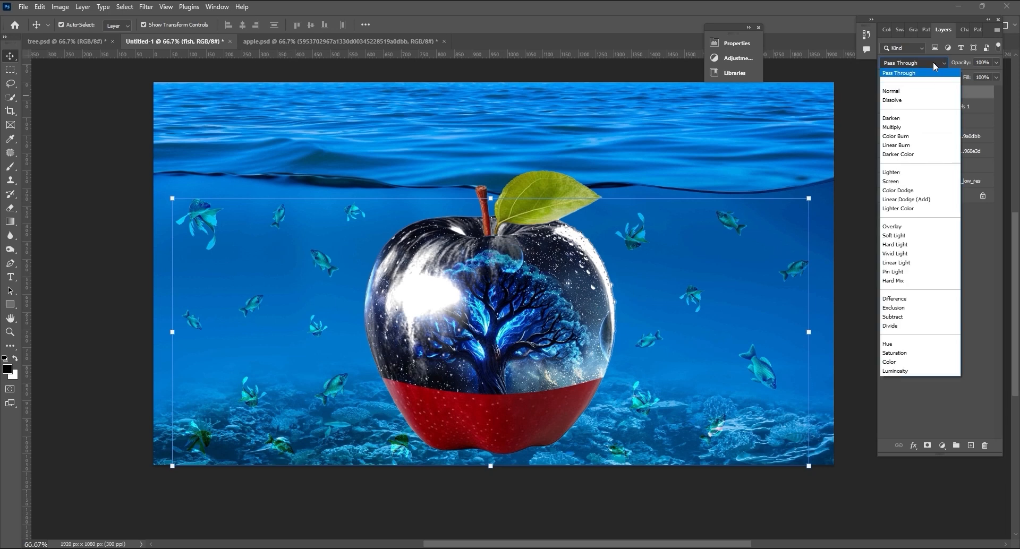
pyautogui.click(903, 227)
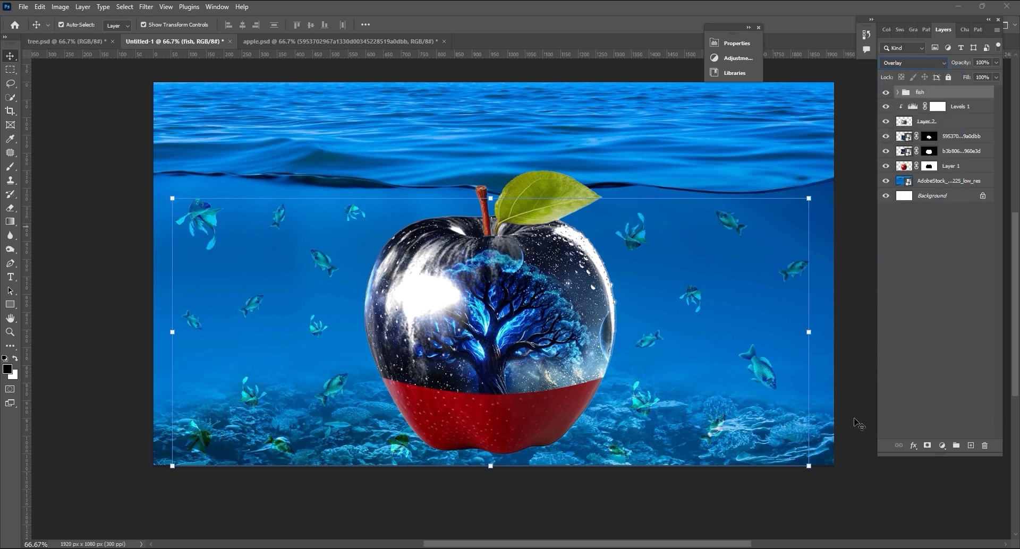
pyautogui.click(866, 473)
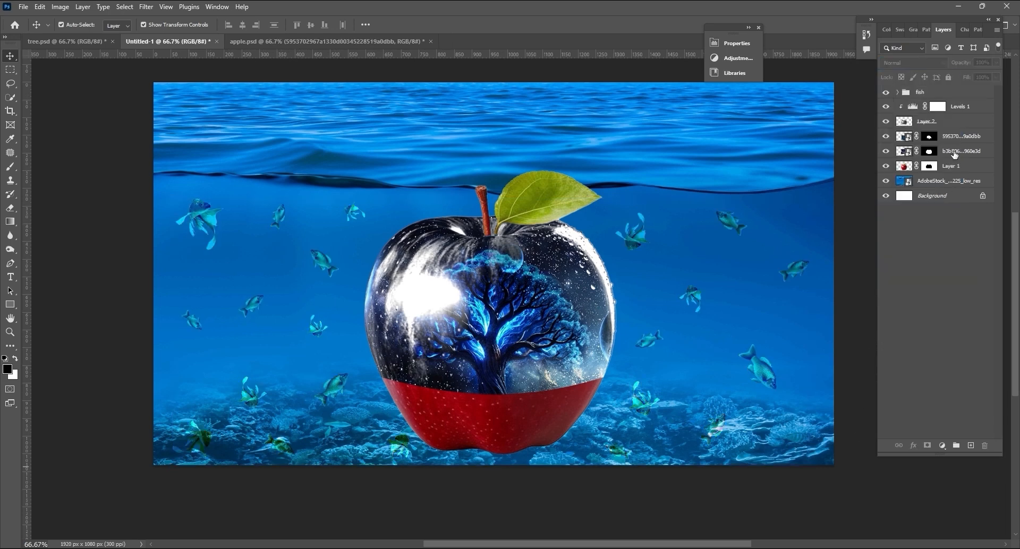
# Expand the fish group, check the blend mode of its topmost fish layer, and collapse the group again.
pyautogui.click(898, 95)
pyautogui.click(898, 92)
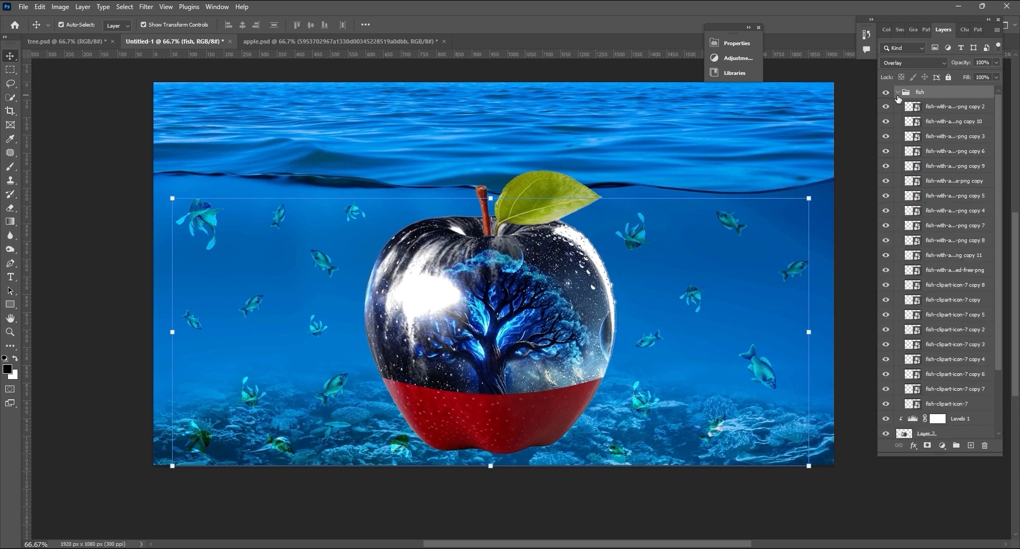
pyautogui.click(941, 108)
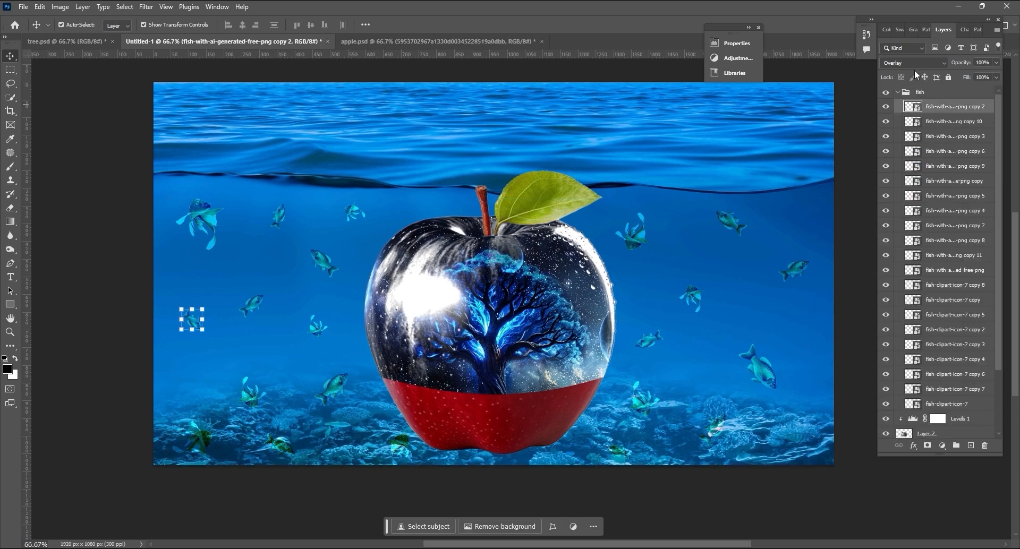
pyautogui.click(897, 93)
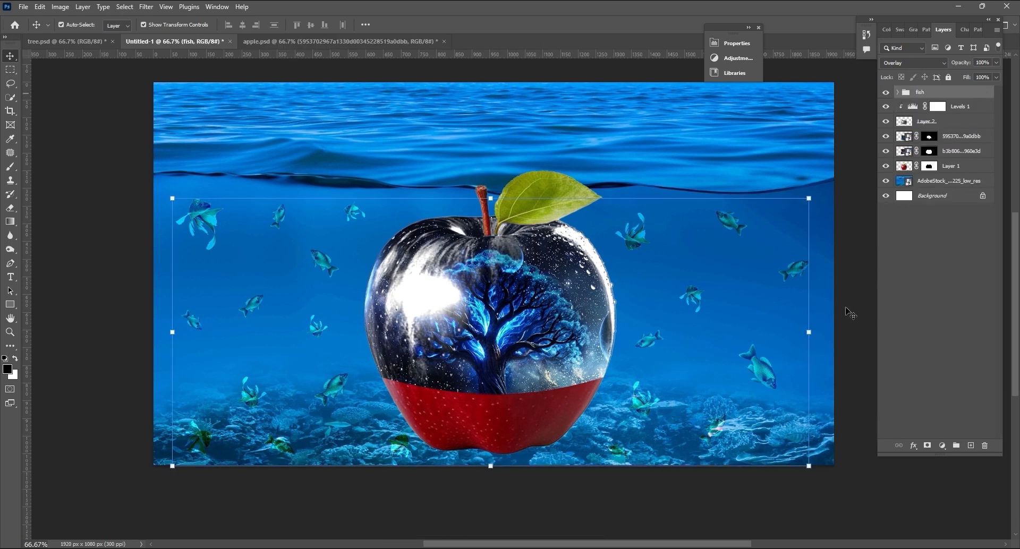
pyautogui.click(885, 513)
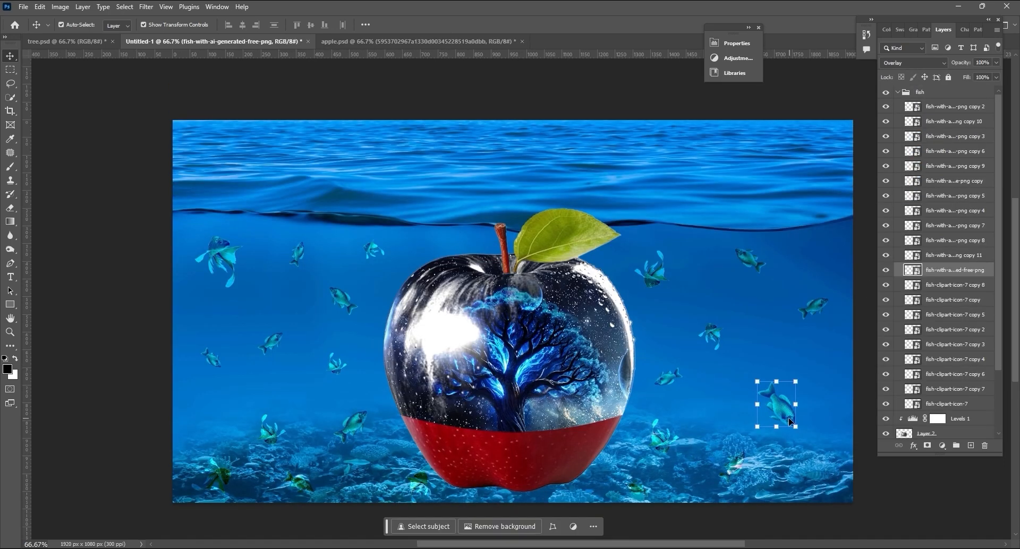
# Duplicate the large right fish up to the waterline at the right edge, and the large left fish into the surface water.
pyautogui.moveTo(776, 404); pyautogui.dragTo(842, 231)
pyautogui.hotkey('ctrl', 't')
pyautogui.click(224, 252)
pyautogui.keyDown('alt'); pyautogui.moveTo(223, 252); pyautogui.dragTo(290, 173); pyautogui.keyUp('alt')
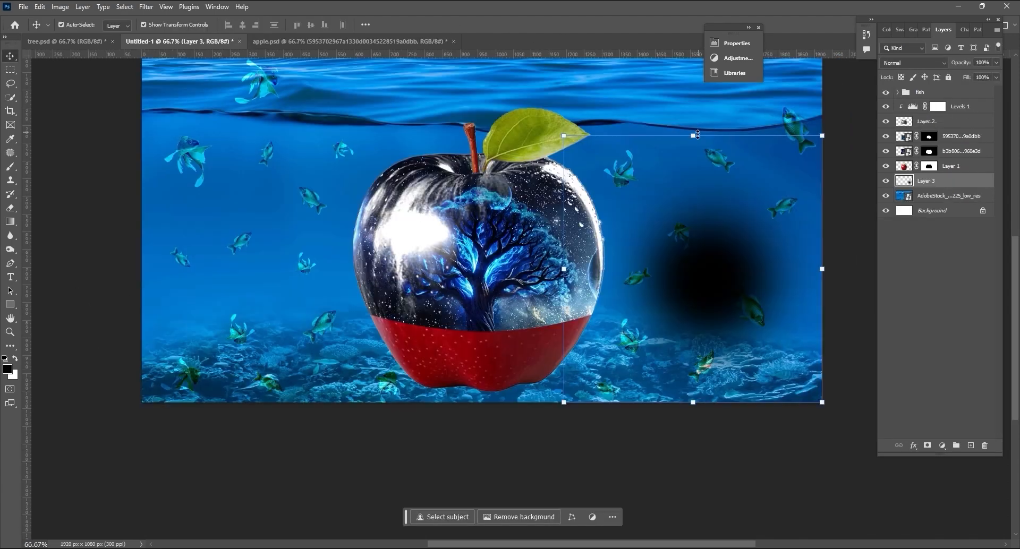
# Squash Layer 3's soft black spot to 14.46% height and 127.96% width and place it under the apple as a shadow.
pyautogui.moveTo(695, 139); pyautogui.dragTo(479, 386)
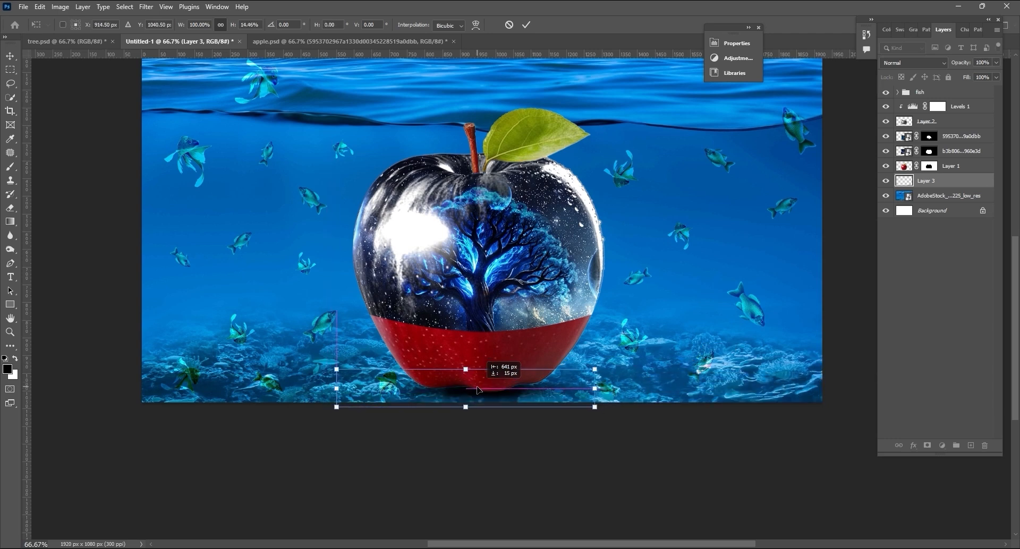
pyautogui.keyDown('ctrl'); pyautogui.moveTo(595, 389); pyautogui.dragTo(622, 389); pyautogui.keyUp('ctrl')
pyautogui.keyDown('ctrl'); pyautogui.moveTo(337, 388); pyautogui.dragTo(292, 385); pyautogui.keyUp('ctrl')
pyautogui.moveTo(485, 388); pyautogui.dragTo(484, 391)
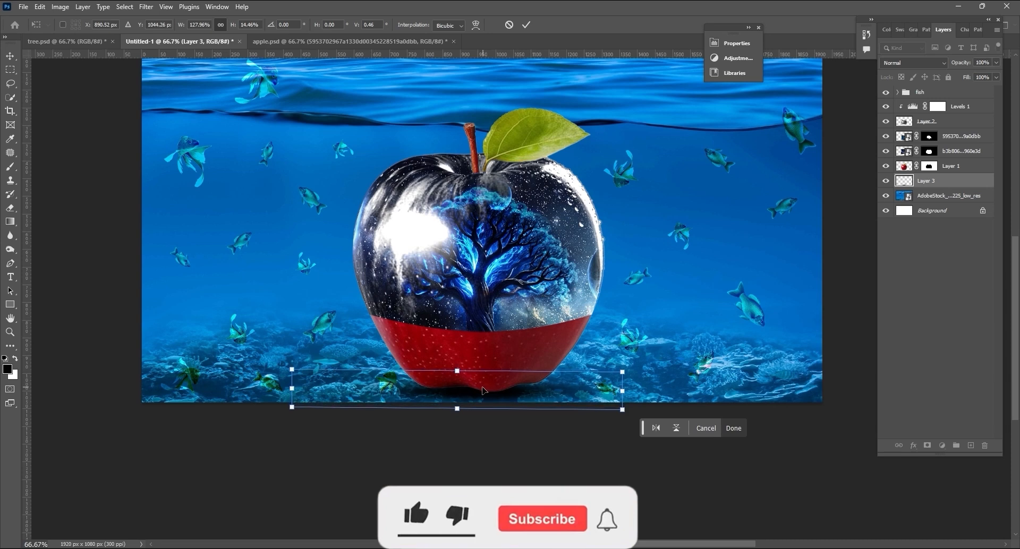
pyautogui.click(103, 323)
pyautogui.click(103, 323)
pyautogui.moveTo(428, 239); pyautogui.dragTo(426, 264)
pyautogui.click(518, 425)
# Duplicate the AdobeStock water layer, move the copy above all other layers and set its blend mode to Soft Light.
pyautogui.click(968, 198)
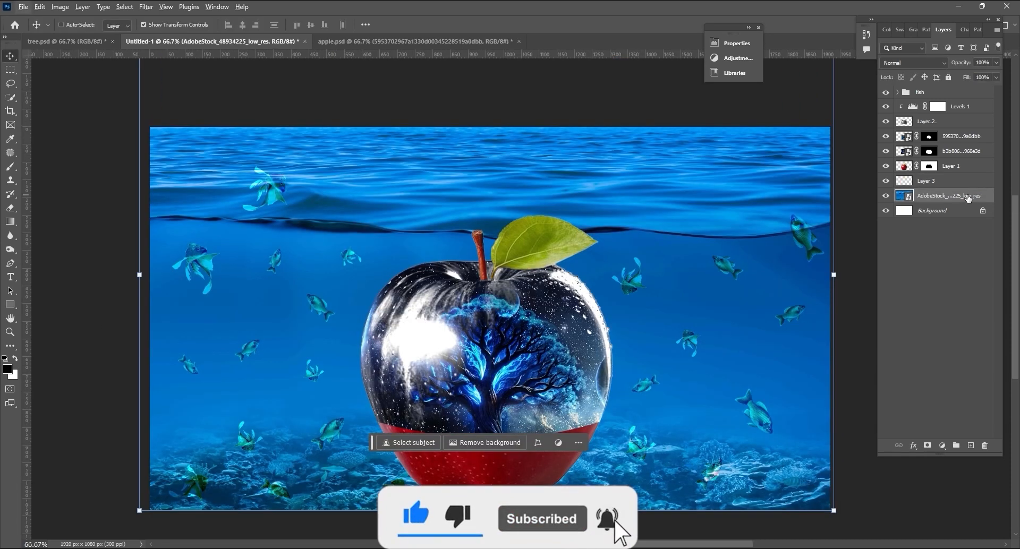
pyautogui.hotkey('ctrl', 'j')
pyautogui.moveTo(968, 197); pyautogui.dragTo(957, 88)
pyautogui.click(924, 62)
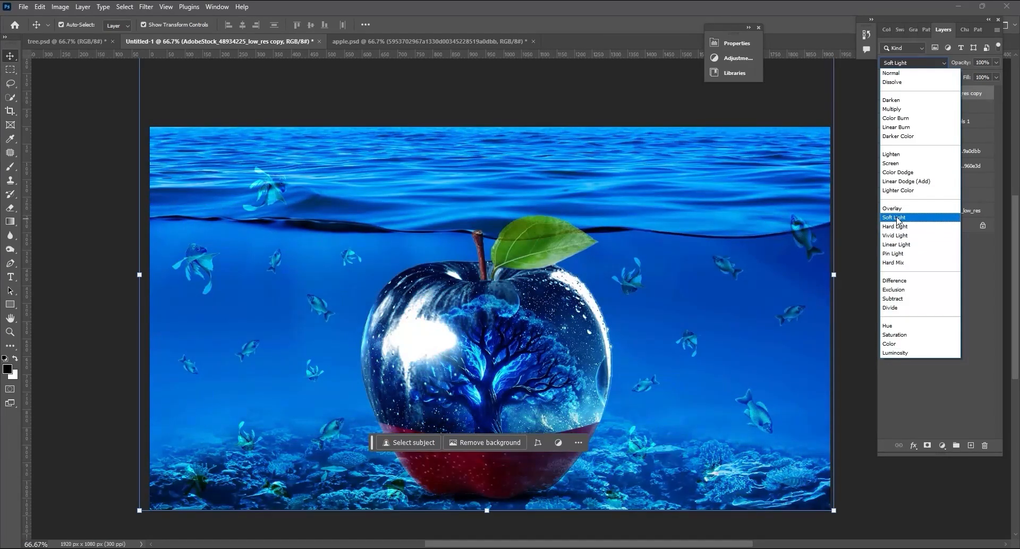
pyautogui.click(895, 217)
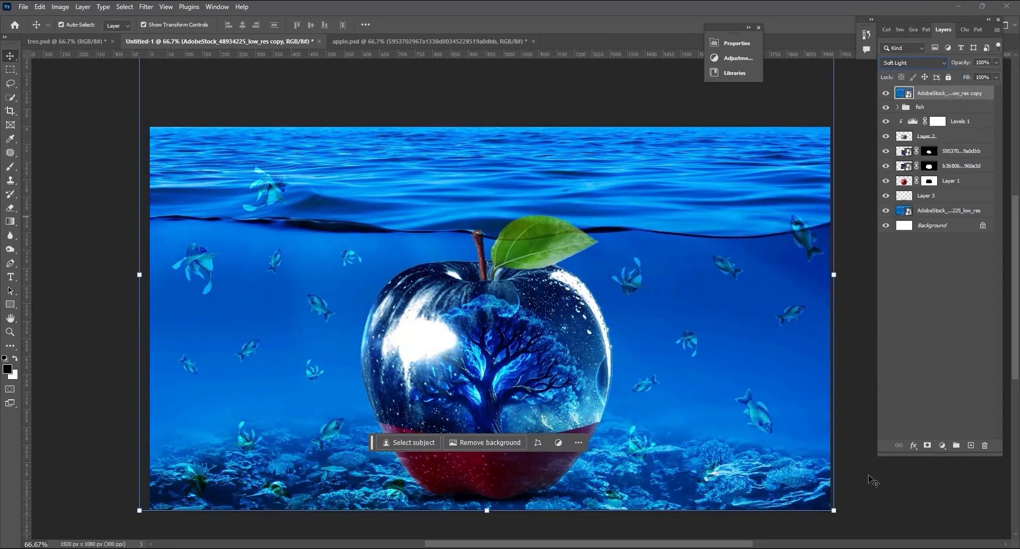
pyautogui.click(875, 506)
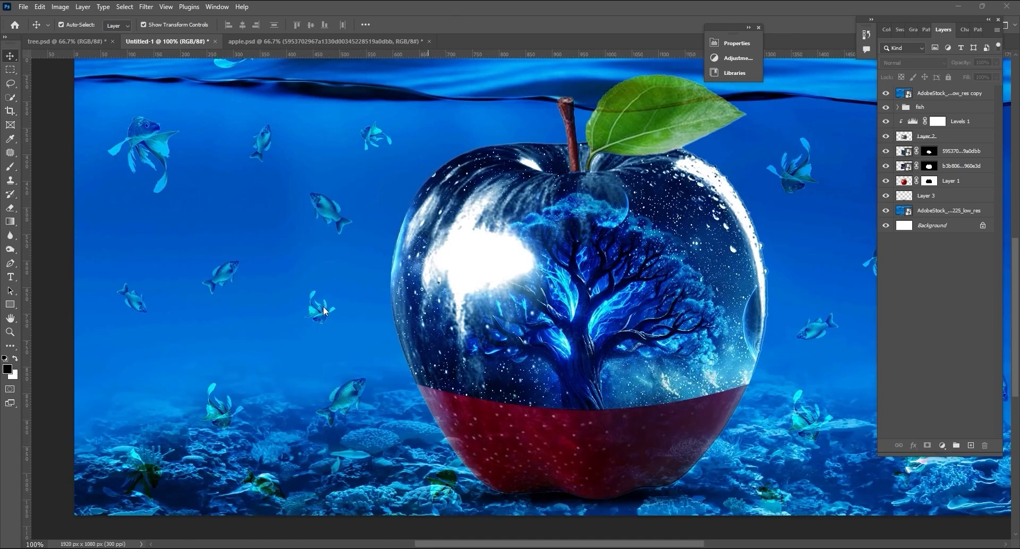
# Hide the Soft Light water copy and move it beneath the original water layer.
pyautogui.moveTo(332, 315); pyautogui.dragTo(320, 320)
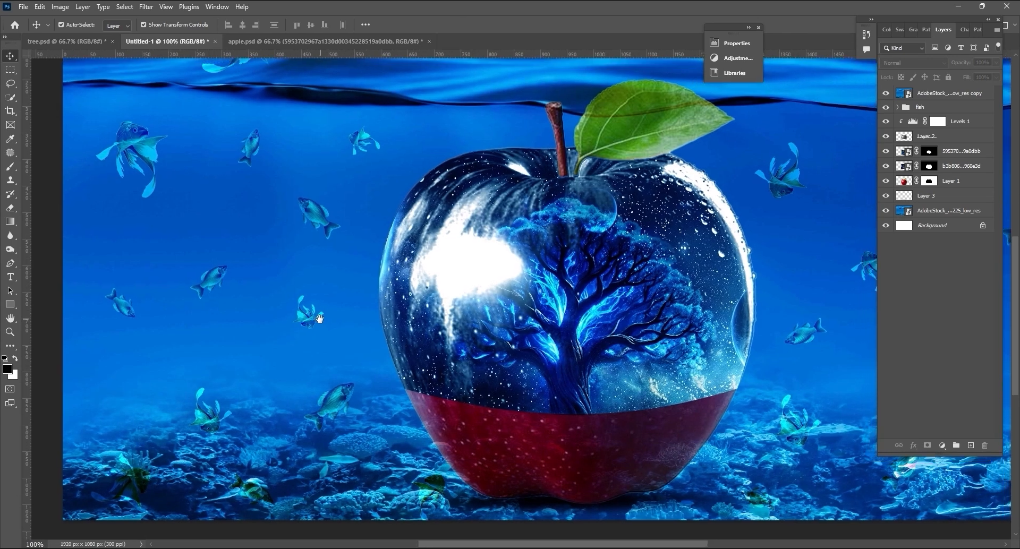
pyautogui.click(310, 320)
pyautogui.click(311, 320)
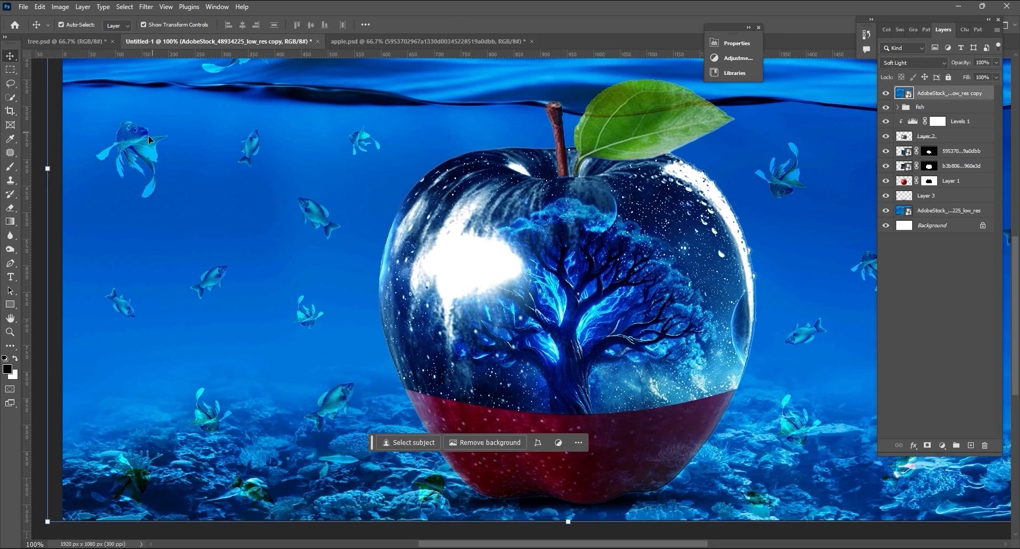
pyautogui.click(885, 93)
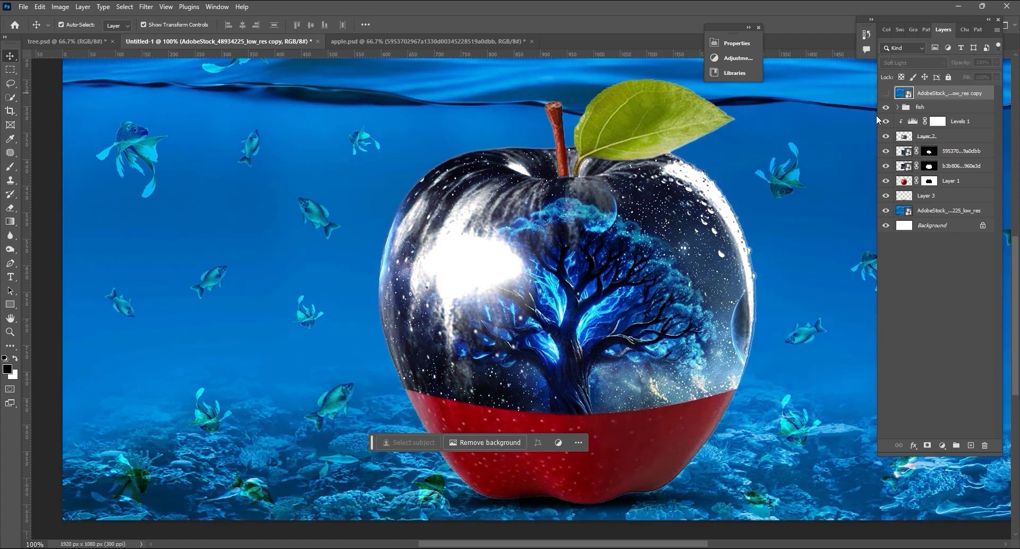
pyautogui.click(314, 318)
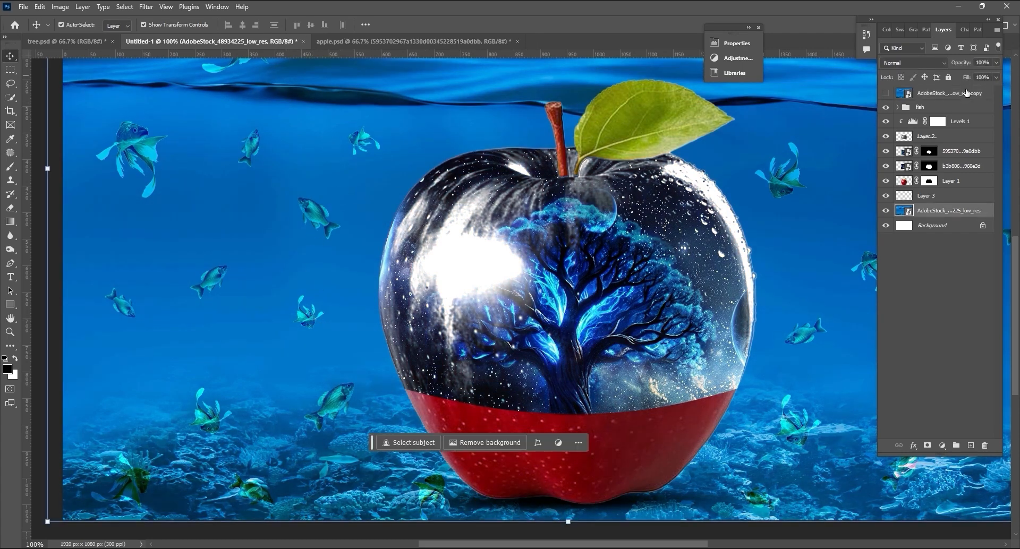
pyautogui.click(951, 99)
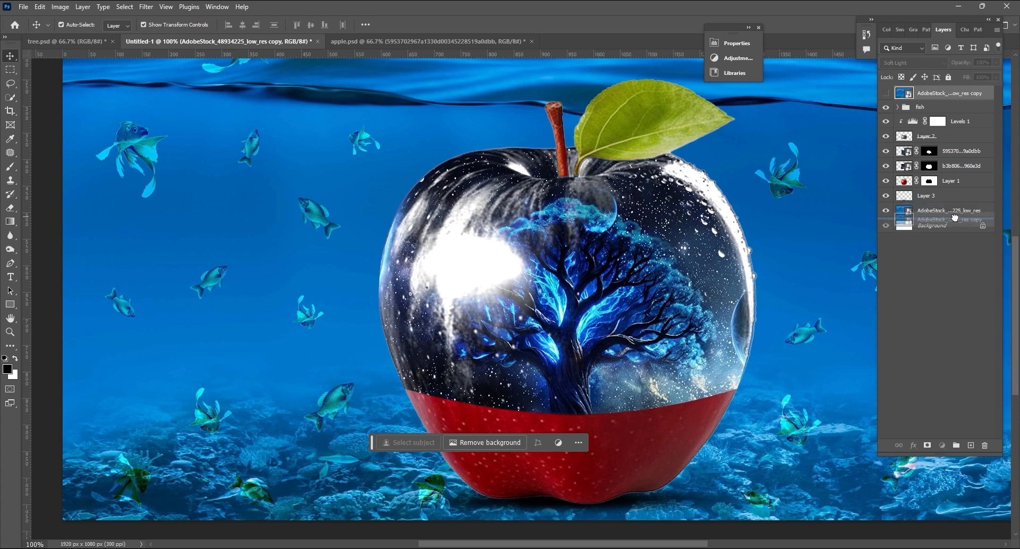
pyautogui.moveTo(955, 217); pyautogui.dragTo(955, 219)
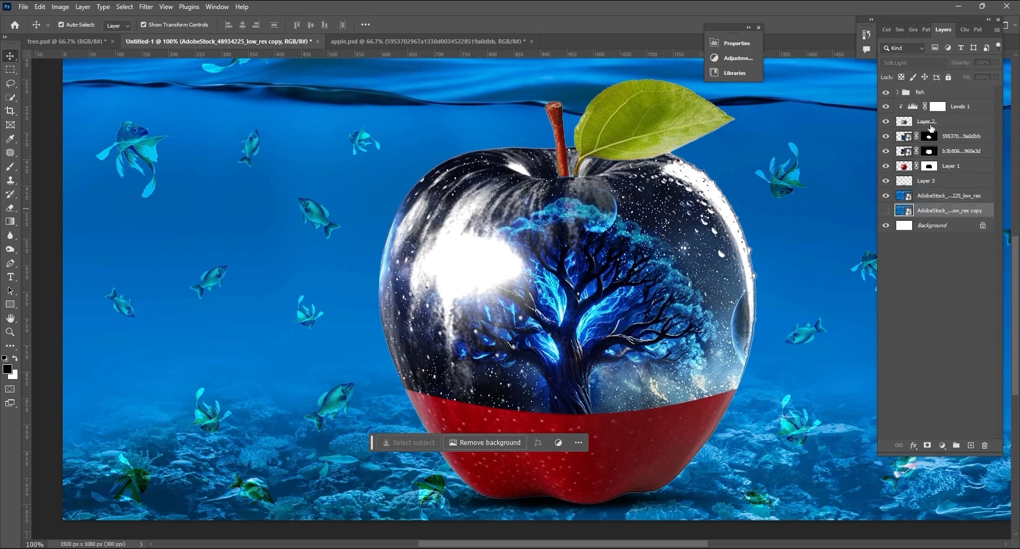
# Enlarge the small long-finned fish just left of the apple.
pyautogui.click(311, 323)
pyautogui.moveTo(324, 328); pyautogui.dragTo(329, 303)
pyautogui.moveTo(803, 303); pyautogui.dragTo(704, 295)
pyautogui.press('Return')
# Enlarge the scaly fish right of the apple to 2.40%, rotate it to about -119.7° and move it away from the apple.
pyautogui.click(705, 322)
pyautogui.moveTo(725, 336); pyautogui.dragTo(776, 367)
pyautogui.moveTo(784, 376); pyautogui.dragTo(730, 391)
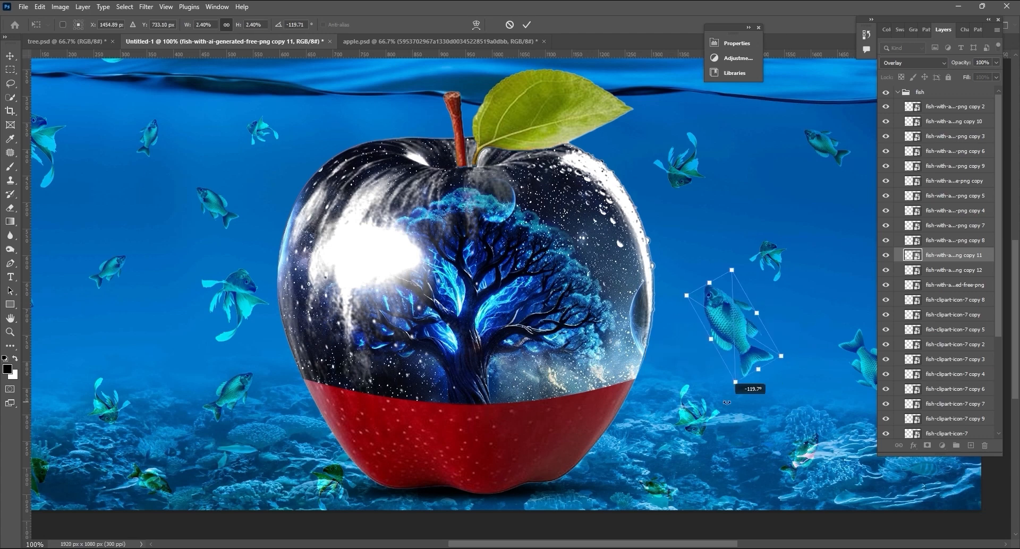
pyautogui.moveTo(726, 319); pyautogui.dragTo(787, 326)
pyautogui.press('Return')
# Delete several surplus small fish around the apple and reposition one fish on its right side.
pyautogui.click(170, 279)
pyautogui.press('Delete')
pyautogui.click(89, 301)
pyautogui.press('Delete')
pyautogui.press('Delete')
pyautogui.hotkey('ctrl', '-')
pyautogui.moveTo(740, 269); pyautogui.dragTo(659, 295)
pyautogui.click(651, 301)
pyautogui.click(750, 270)
pyautogui.press('Delete')
# Move a scaly fish into the open water left of the apple, enlarge it and rotate it head up.
pyautogui.moveTo(278, 269); pyautogui.dragTo(219, 371)
pyautogui.moveTo(225, 378); pyautogui.dragTo(235, 359)
pyautogui.moveTo(189, 341); pyautogui.dragTo(188, 330)
pyautogui.press('Return')
# Spread out the fish right of the apple, moving one farther right and changing its angle.
pyautogui.moveTo(822, 341); pyautogui.dragTo(844, 339)
pyautogui.click(612, 241)
pyautogui.moveTo(613, 243); pyautogui.dragTo(613, 230)
pyautogui.moveTo(613, 230); pyautogui.dragTo(764, 260)
pyautogui.moveTo(772, 255); pyautogui.dragTo(741, 303)
pyautogui.press('Return')
pyautogui.moveTo(569, 396); pyautogui.dragTo(593, 411)
# Scale the long-finned fish just left of the apple to 10.55% and rotate it to about 38.05°.
pyautogui.click(340, 340)
pyautogui.moveTo(358, 321); pyautogui.dragTo(328, 299)
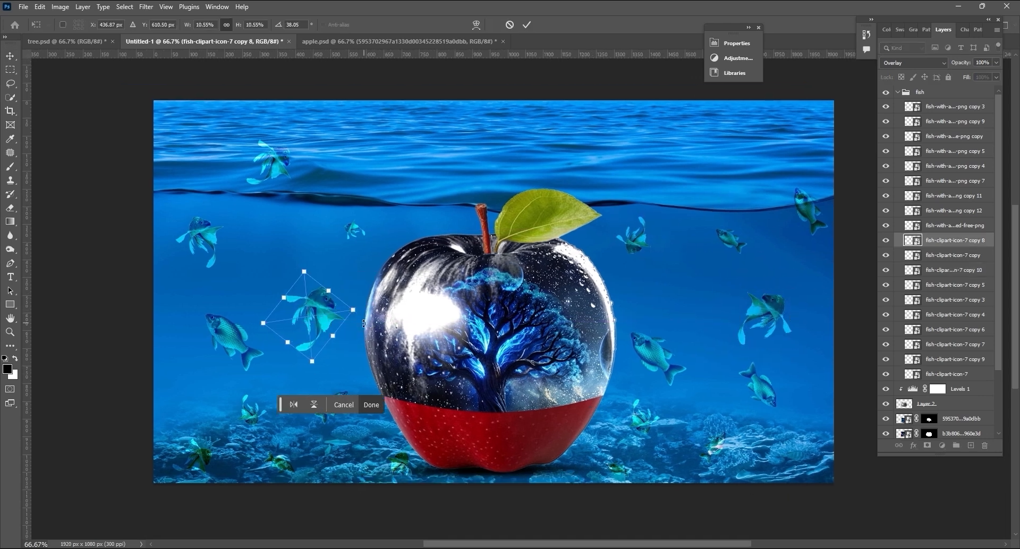
pyautogui.click(134, 337)
# Enlarge the long-finned fish at the apple's upper right and shift it slightly down.
pyautogui.moveTo(595, 255); pyautogui.dragTo(582, 259)
pyautogui.click(620, 245)
pyautogui.moveTo(636, 221); pyautogui.dragTo(667, 192)
pyautogui.moveTo(634, 231); pyautogui.dragTo(635, 250)
pyautogui.click(827, 304)
# Slightly enlarge the scaly fish below the waterline at upper right and the small long-finned fish at the apple's upper left.
pyautogui.click(716, 245)
pyautogui.moveTo(726, 234); pyautogui.dragTo(736, 225)
pyautogui.click(341, 232)
pyautogui.moveTo(336, 217); pyautogui.dragTo(334, 211)
pyautogui.click(108, 273)
pyautogui.scroll(-1, 108, 273)
# Enlarge the long-finned fish just above the seabed to the lower left of the apple.
pyautogui.click(237, 367)
pyautogui.moveTo(221, 365); pyautogui.dragTo(207, 365)
pyautogui.click(114, 348)
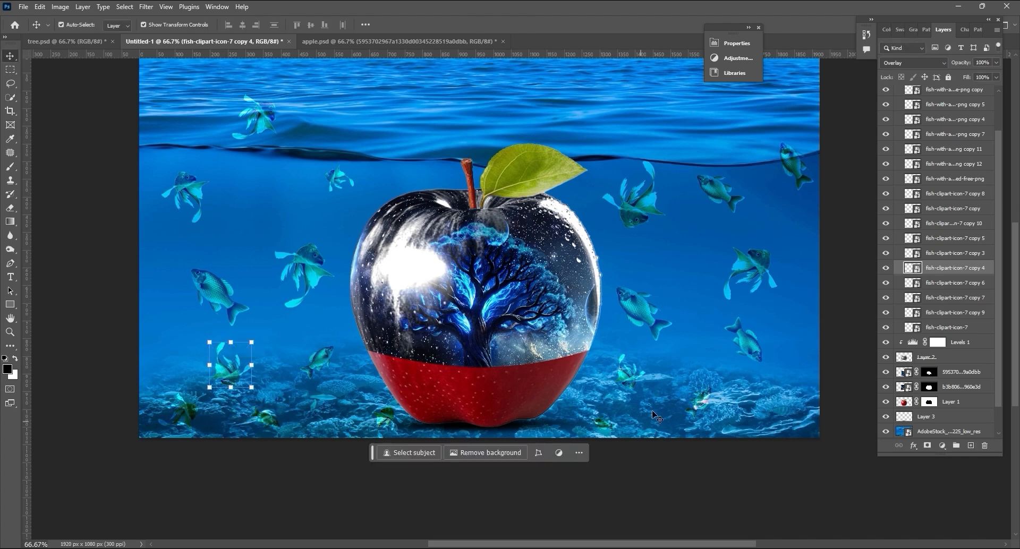
pyautogui.moveTo(579, 313); pyautogui.dragTo(591, 368)
pyautogui.click(265, 164)
pyautogui.hotkey('ctrl', '-')
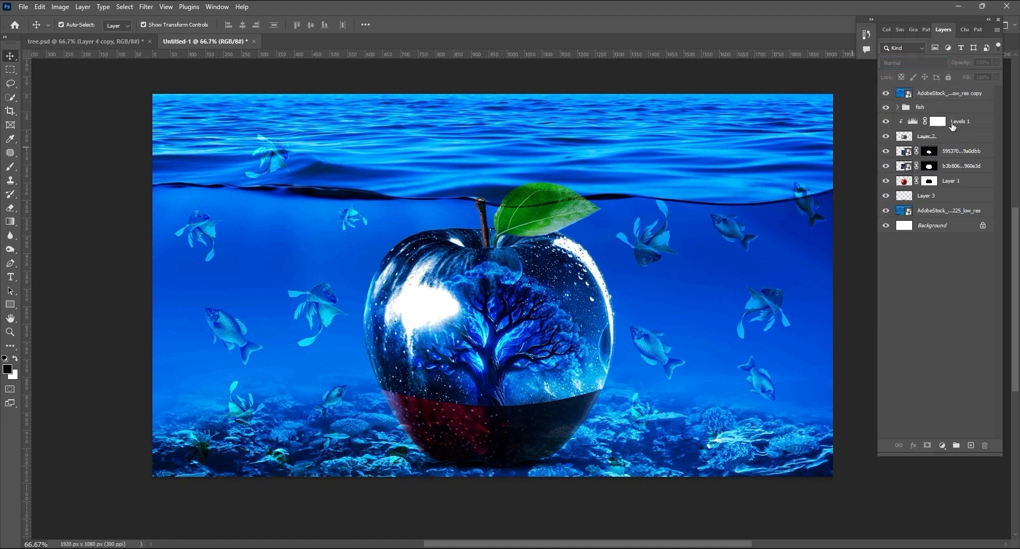
# Set the Levels 1 adjustment's input levels to 93, 0.59 and 218.
pyautogui.doubleClick(951, 123)
pyautogui.moveTo(614, 150); pyautogui.dragTo(616, 151)
pyautogui.moveTo(664, 150); pyautogui.dragTo(673, 150)
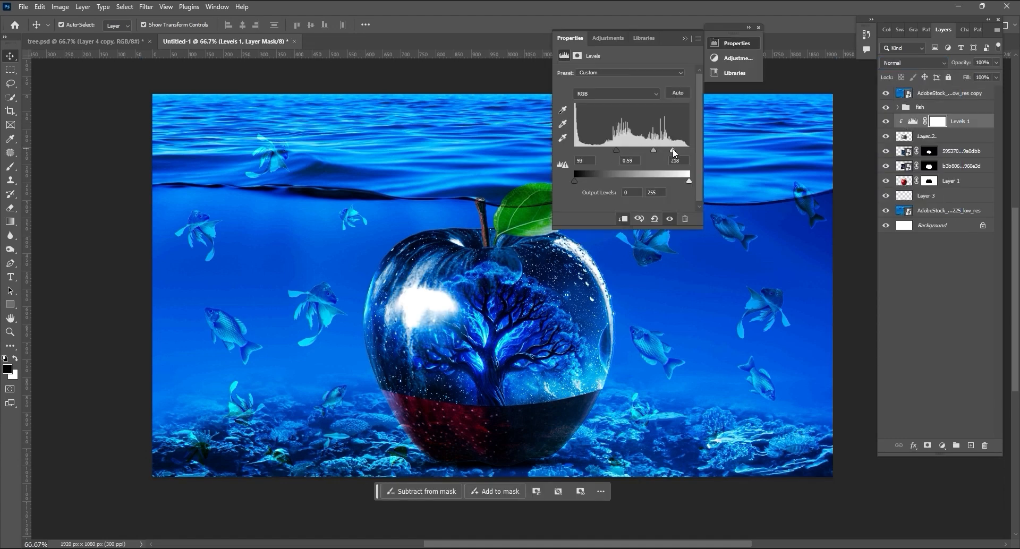
pyautogui.click(734, 44)
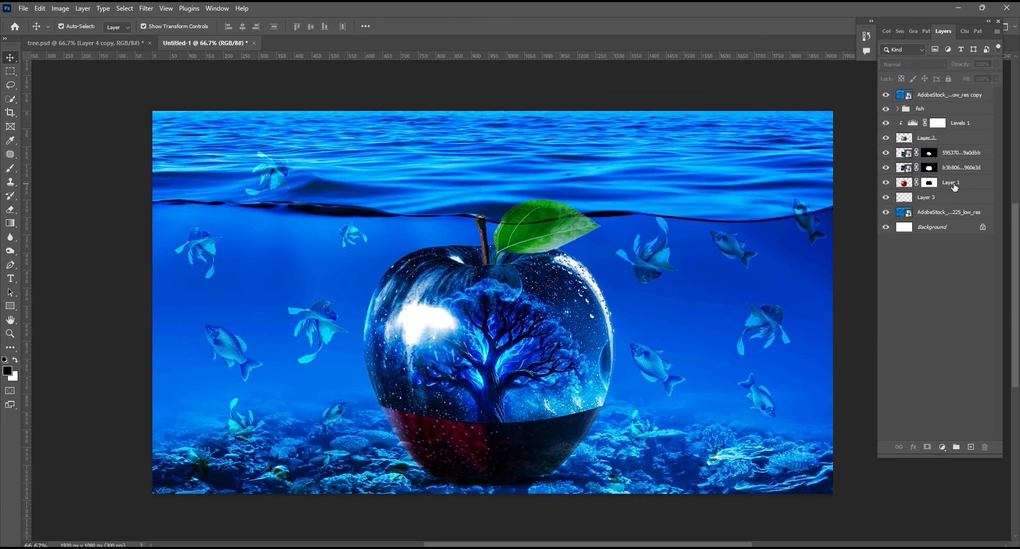
# Add a Brightness/Contrast adjustment clipped to Layer 1 with brightness 18 and contrast 27.
pyautogui.click(951, 181)
pyautogui.click(942, 446)
pyautogui.click(968, 293)
pyautogui.moveTo(648, 102)
pyautogui.mouseDown()
pyautogui.moveTo(669, 103)
pyautogui.moveTo(639, 126)
pyautogui.moveTo(668, 139)
pyautogui.moveTo(665, 104)
pyautogui.moveTo(655, 105)
pyautogui.mouseUp()
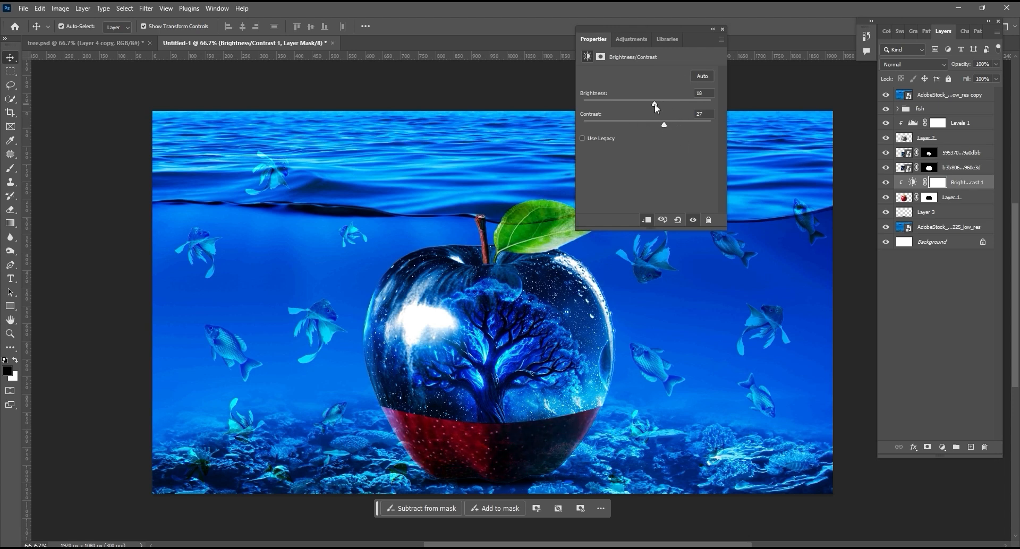
pyautogui.click(713, 29)
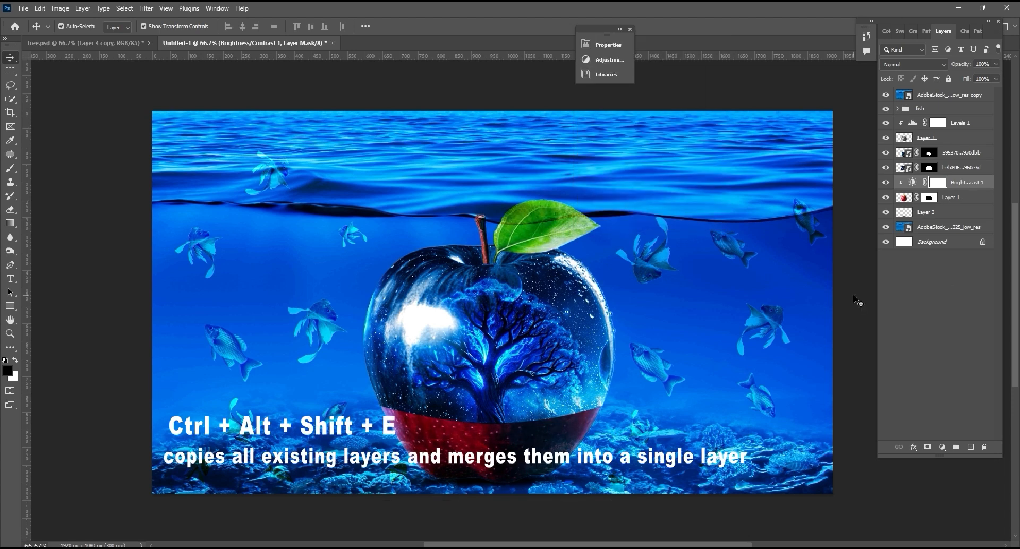
# Stamp all visible layers into a new merged layer on top and open it in the Camera Raw Filter.
pyautogui.click(853, 296)
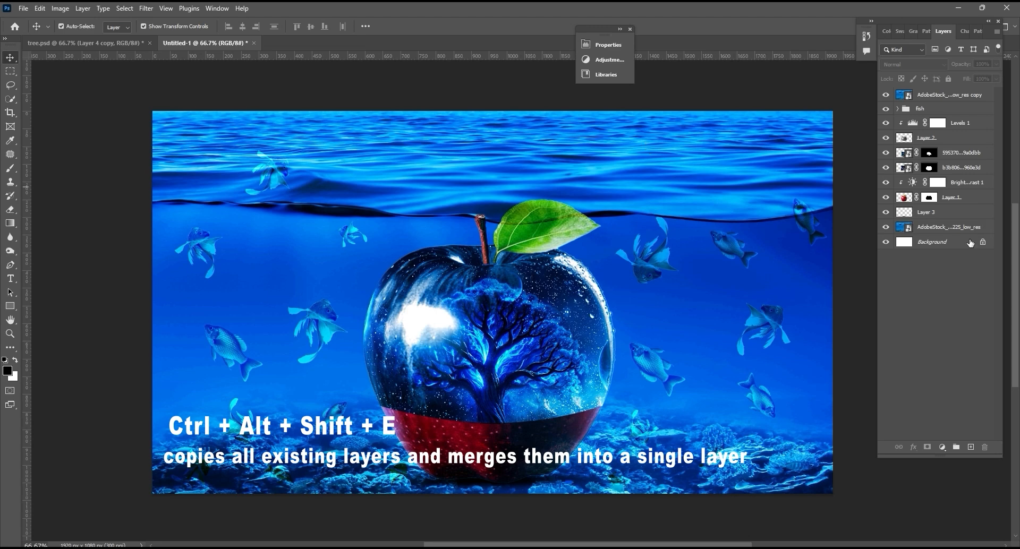
pyautogui.hotkey('ctrl', 'alt', 'shift', 'e')
pyautogui.hotkey('ctrl', 'shift', 'a')
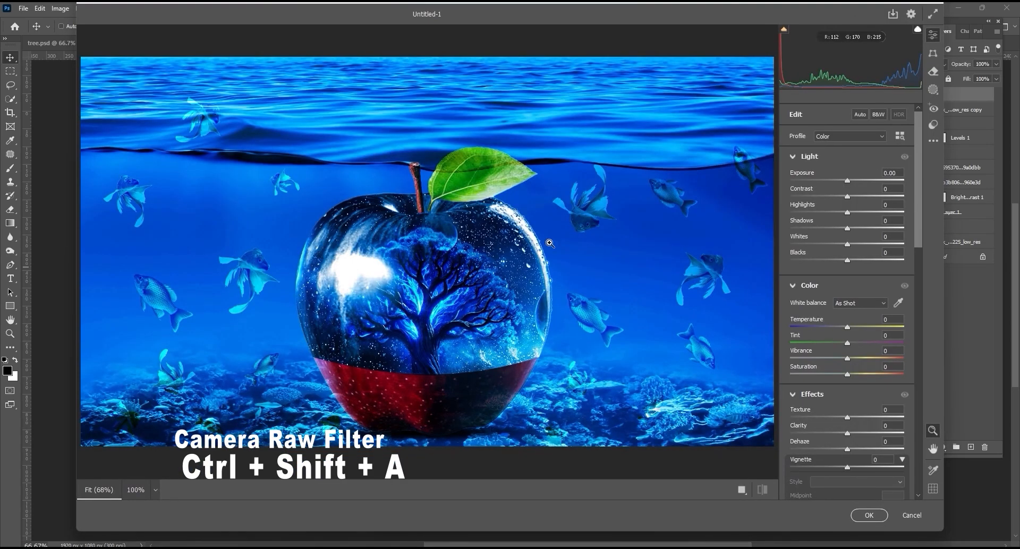
# Set exposure +0.05, contrast +10, highlights +5, shadows +6, whites +3, temperature -5, tint +2, vibrance +3, saturation +2 and dehaze +7.
pyautogui.moveTo(846, 181); pyautogui.dragTo(848, 182)
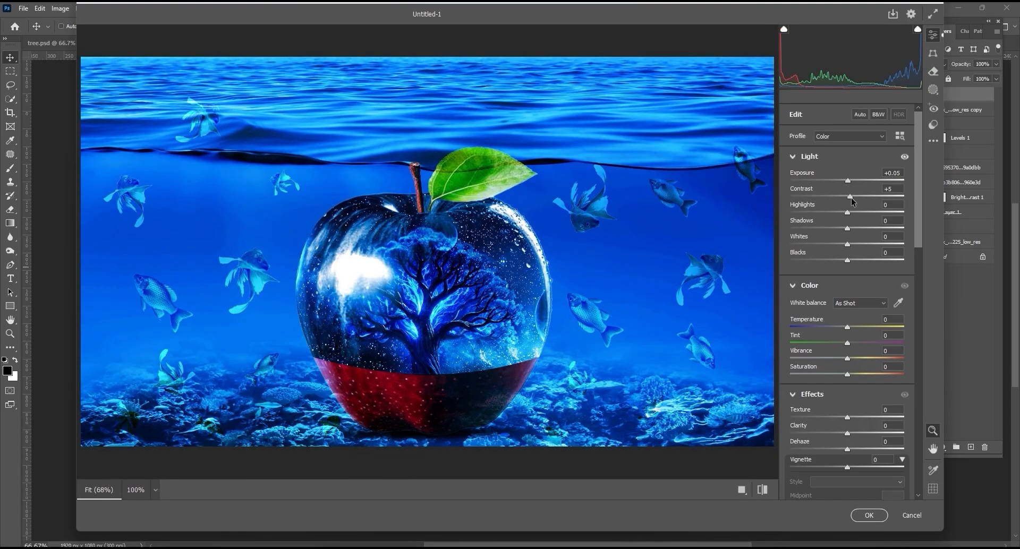
pyautogui.moveTo(848, 230); pyautogui.dragTo(851, 232)
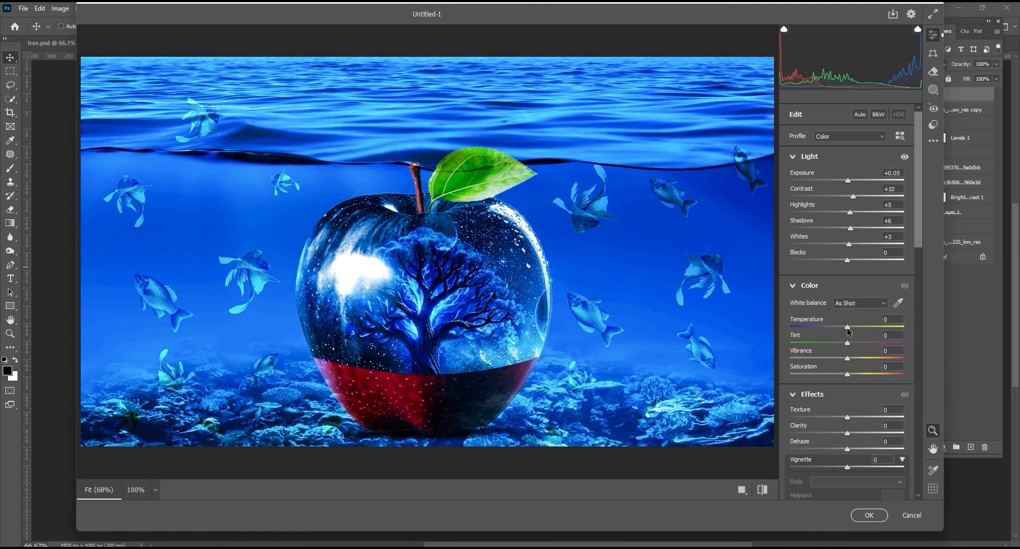
pyautogui.moveTo(848, 332); pyautogui.dragTo(849, 374)
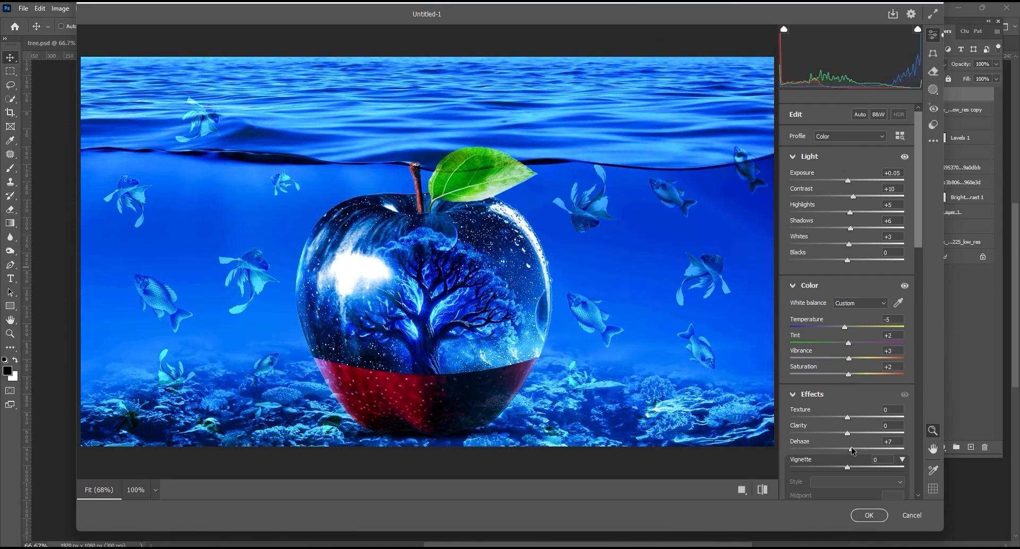
# Add a vignette of -68 with feather 100 and apply the Camera Raw filter.
pyautogui.moveTo(848, 468); pyautogui.dragTo(809, 468)
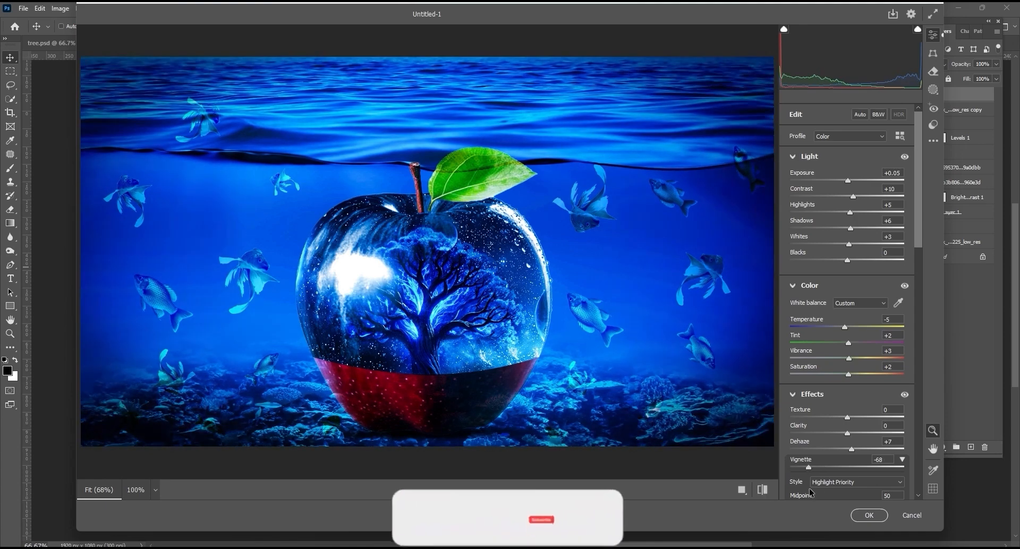
pyautogui.moveTo(919, 239); pyautogui.dragTo(922, 292)
pyautogui.moveTo(847, 385); pyautogui.dragTo(904, 384)
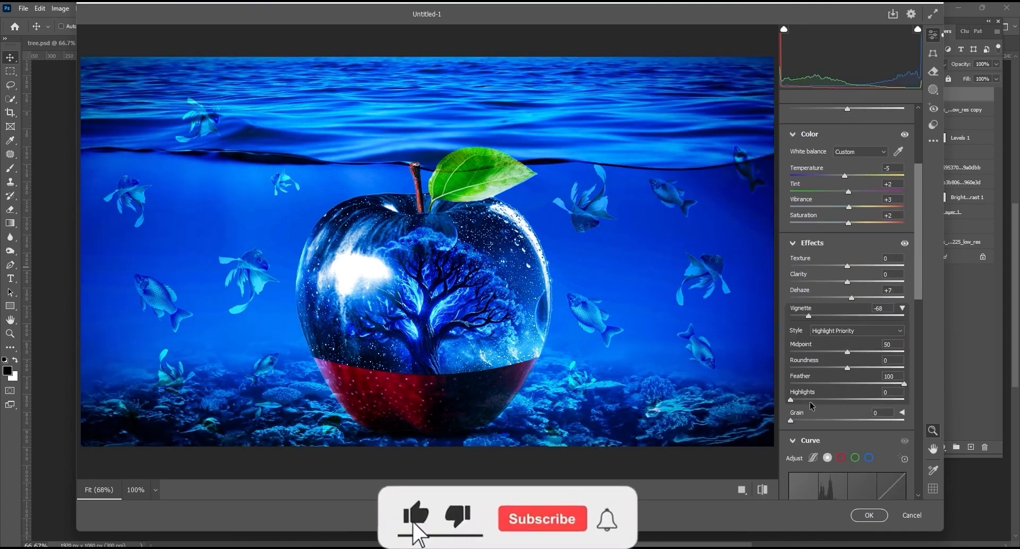
pyautogui.click(870, 515)
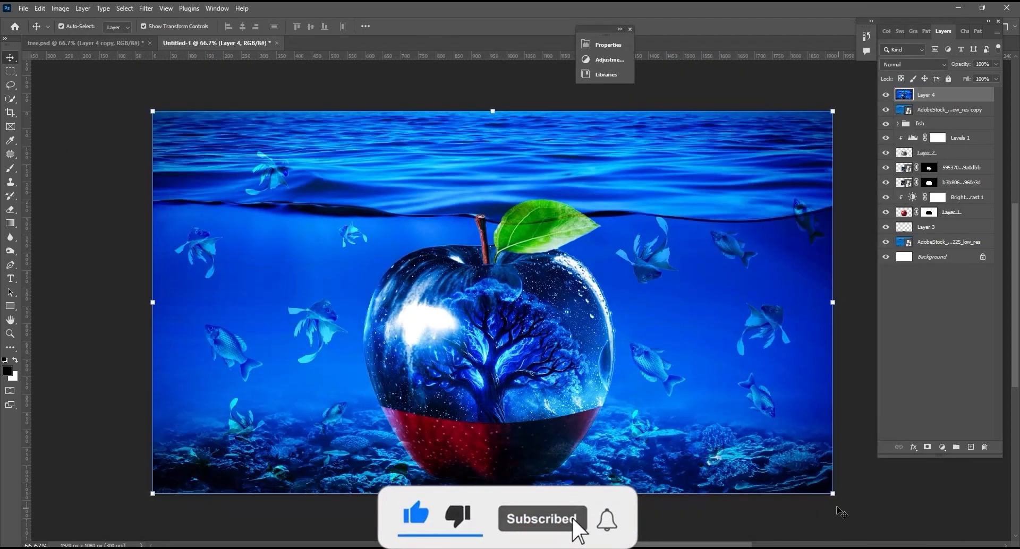
# Compare the composite with and without the Camera Raw edited Layer 4.
pyautogui.click(886, 97)
pyautogui.click(886, 97)
pyautogui.click(886, 98)
pyautogui.click(886, 98)
# Export the composite as a 1920 x 1080 px PNG named "apple manipulation" to the Desktop.
pyautogui.click(24, 8)
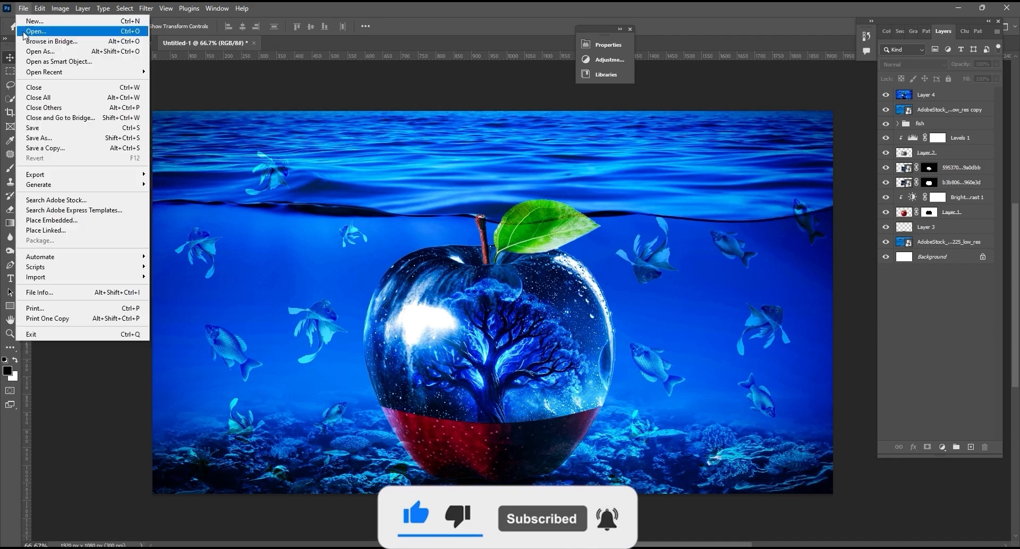
pyautogui.moveTo(53, 176)
pyautogui.click(244, 204)
pyautogui.click(804, 486)
pyautogui.write('apple manipulation')
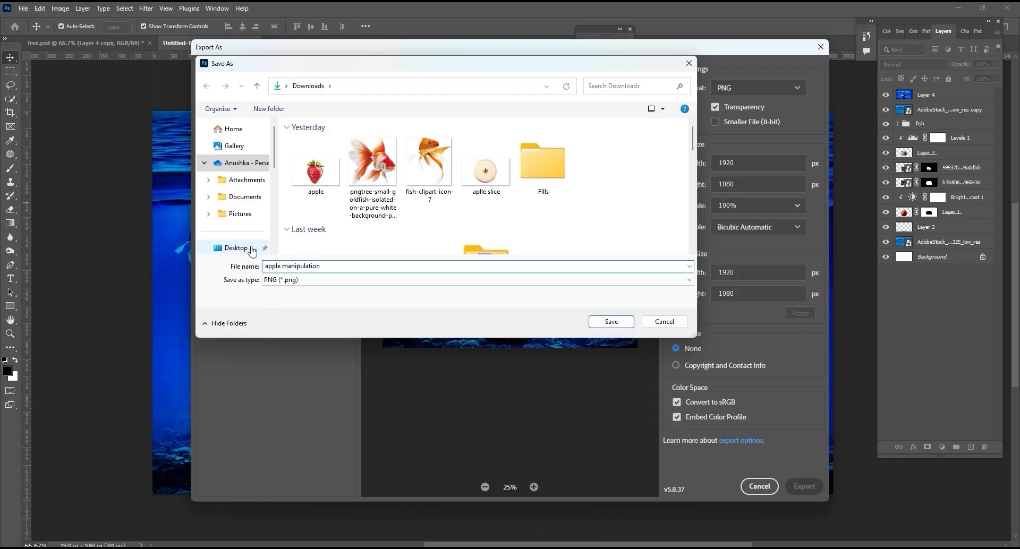
pyautogui.click(252, 251)
pyautogui.click(611, 322)
# Quit the program, choosing to save Untitled-1 in the Downloads folder, and enter "apple" as its file name.
pyautogui.click(1006, 7)
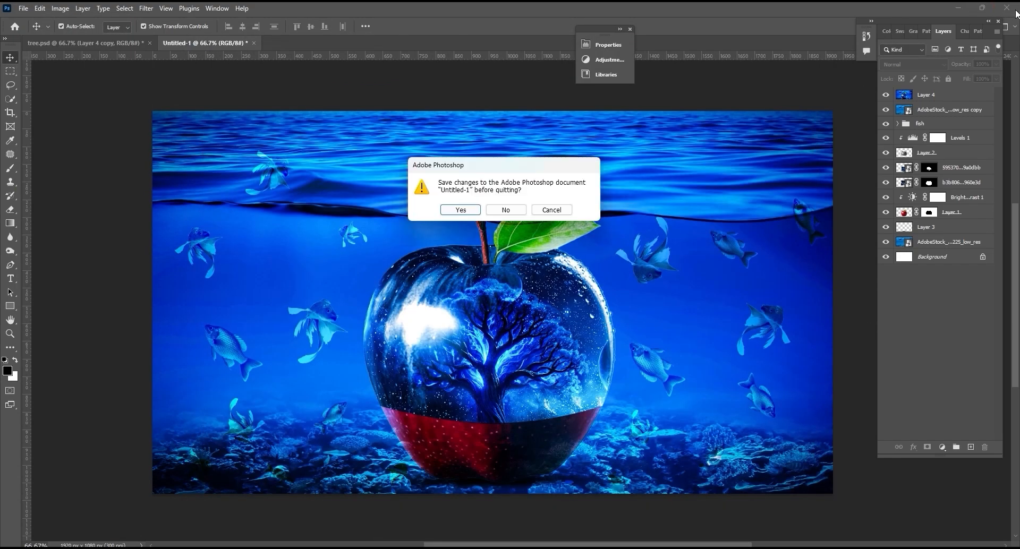
pyautogui.click(460, 209)
pyautogui.scroll(-1, 50, 161)
pyautogui.write('apple')
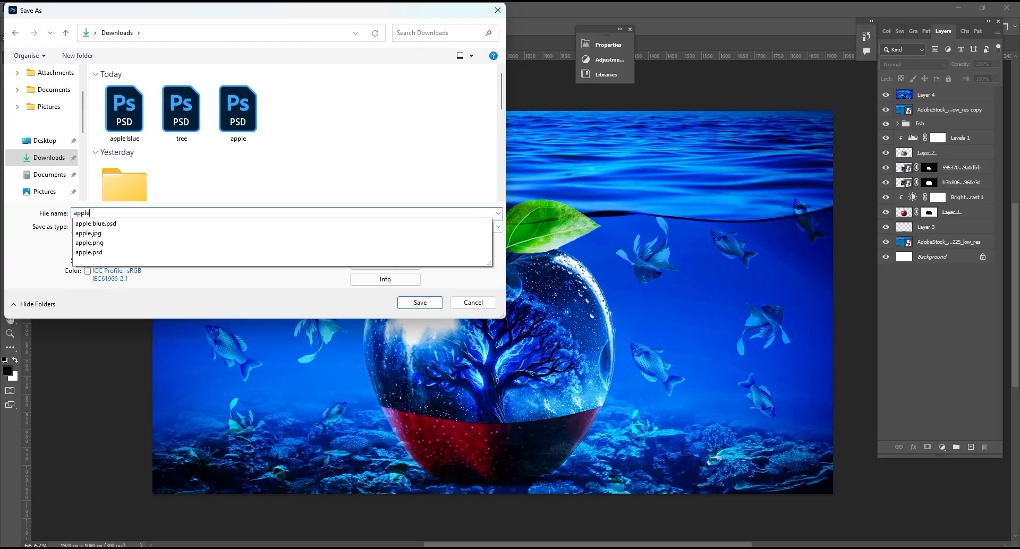